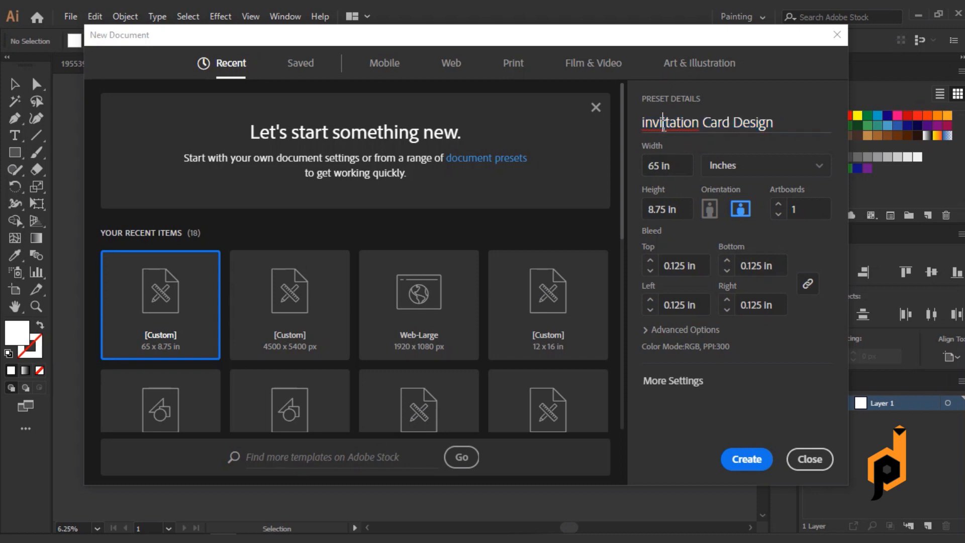
Create a portrait document named "invitation Card Design", 6.5 in wide and 8.75 in high, with a 0.125 in top bleed.
{"action": "key", "text": "BackSpace"}
{"action": "left_click", "coordinate": [750, 173]}
{"action": "left_click", "coordinate": [681, 180]}
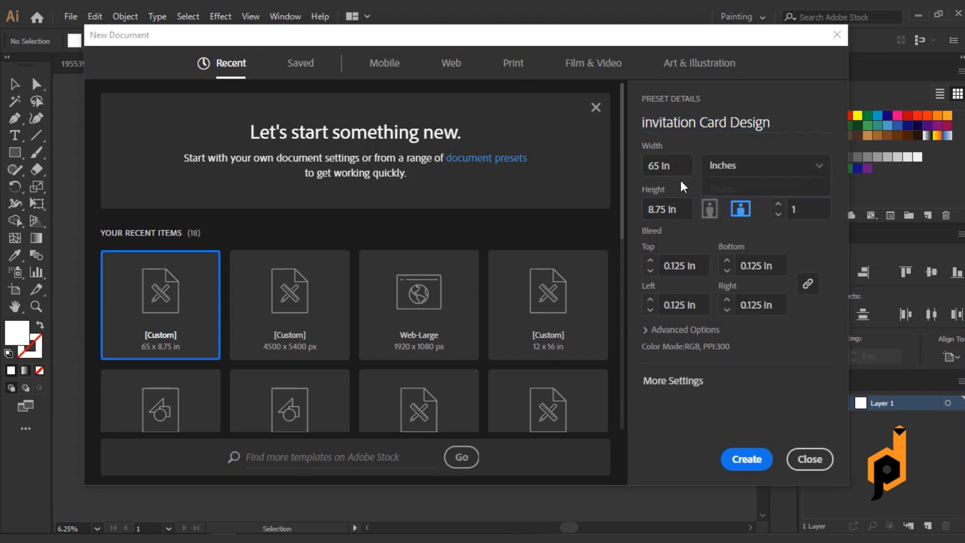
{"action": "left_click_drag", "start_coordinate": [677, 172], "coordinate": [635, 176]}
{"action": "type", "text": "6"}
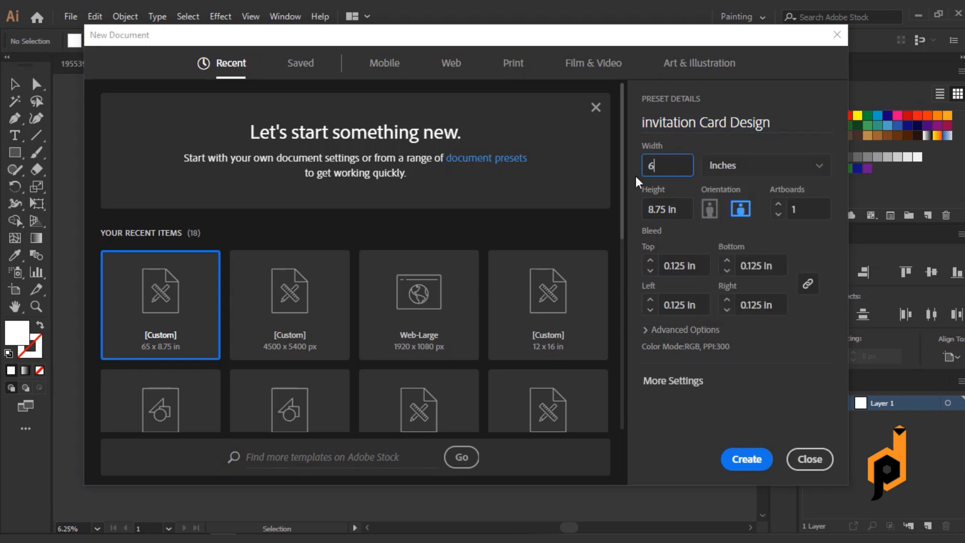
{"action": "type", "text": ".5"}
{"action": "key", "text": "Tab"}
{"action": "type", "text": "8"}
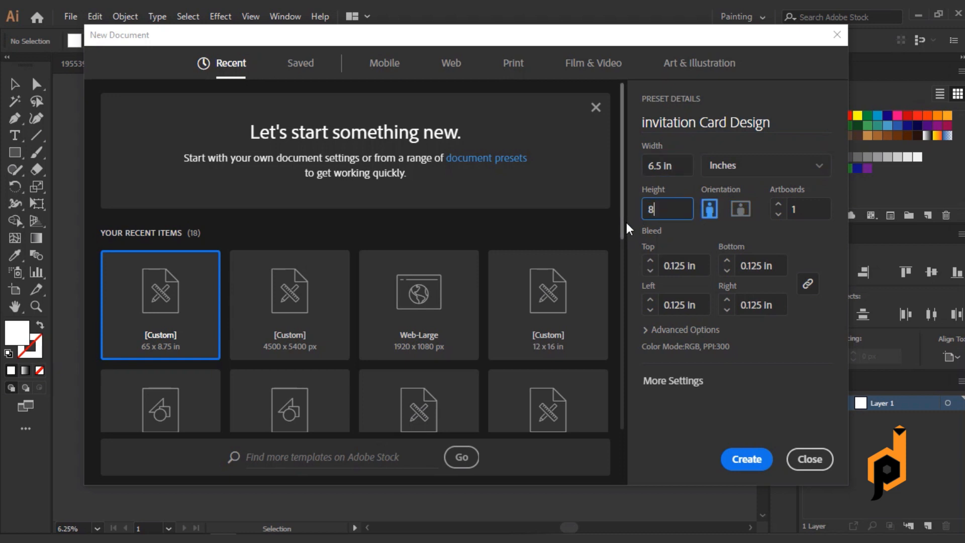
{"action": "type", "text": ".75"}
{"action": "key", "text": "Tab"}
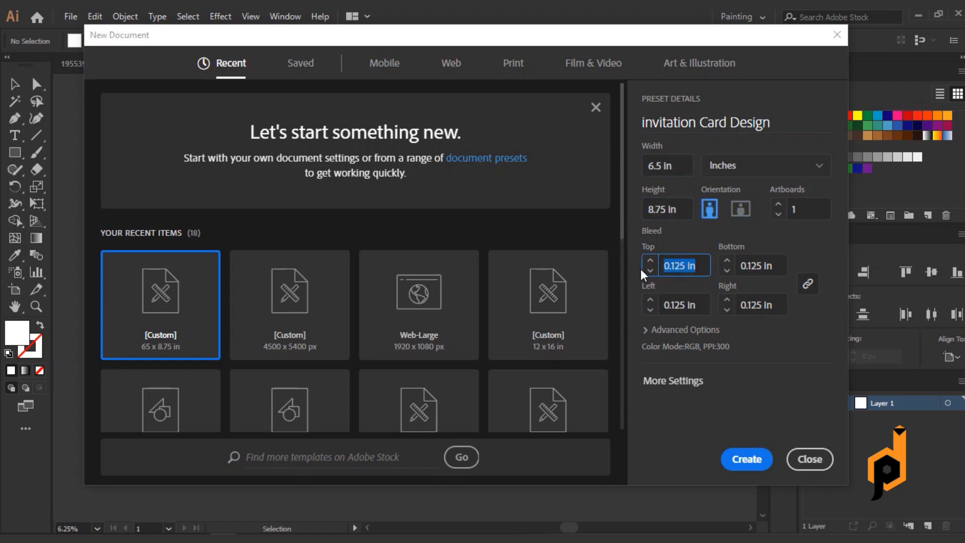
{"action": "type", "text": "0.125"}
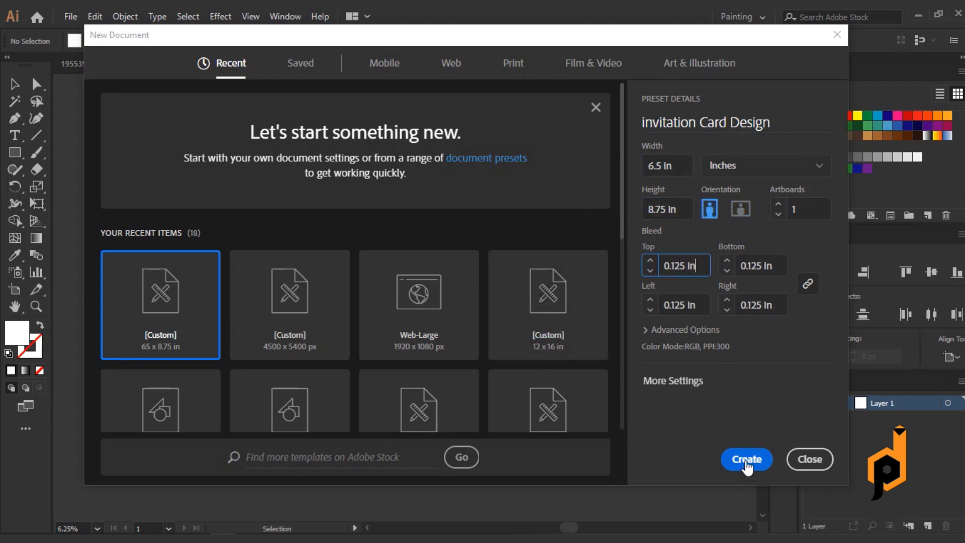
{"action": "left_click", "coordinate": [746, 460]}
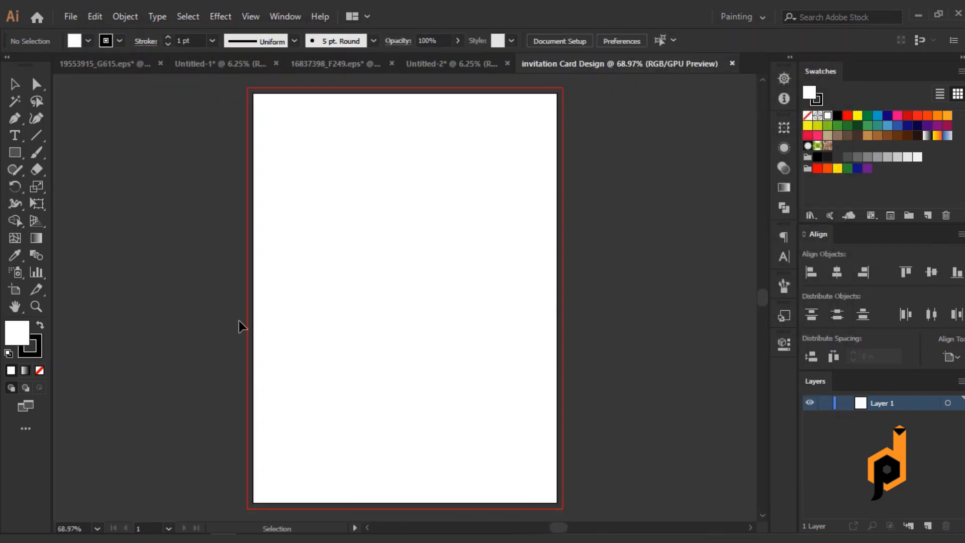
Duplicate the artboard and place the copy beside the original.
{"action": "key", "text": "shift+o"}
{"action": "scroll", "coordinate": [333, 254], "scroll_direction": "down", "scroll_amount": 1}
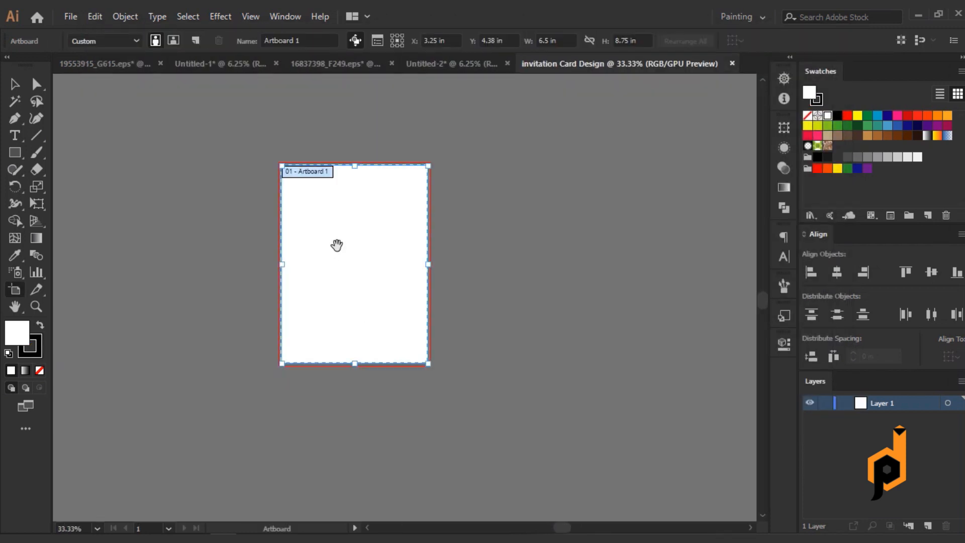
{"action": "left_click_drag", "start_coordinate": [337, 246], "coordinate": [437, 258]}
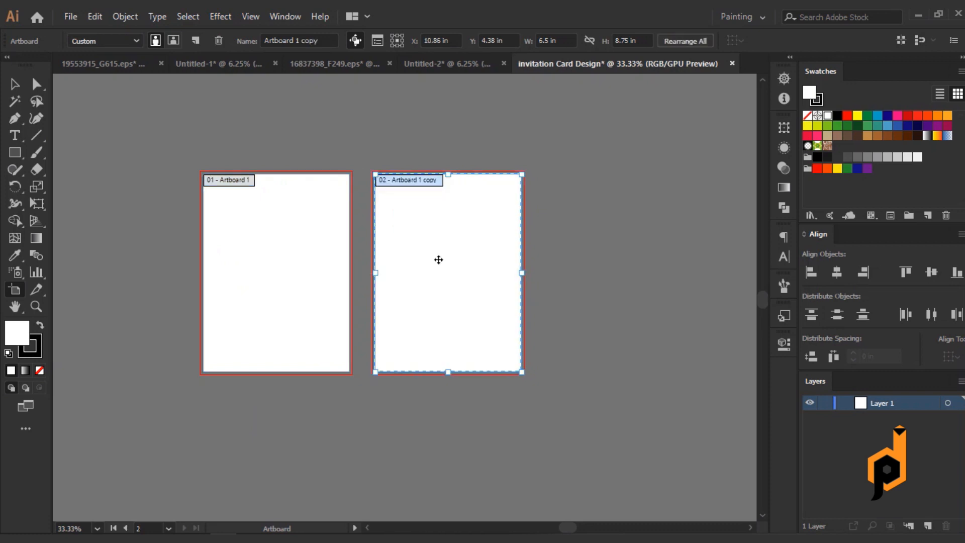
Resize the copied artboard to 3.5 in by 5 in, switch it to landscape and leave artboard editing.
{"action": "scroll", "coordinate": [443, 241], "scroll_direction": "up", "scroll_amount": 1}
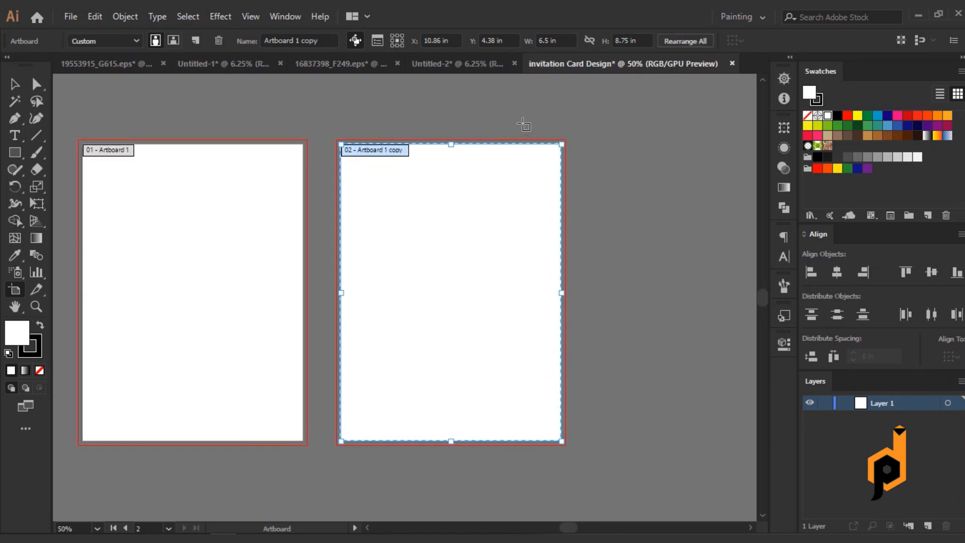
{"action": "left_click", "coordinate": [560, 40]}
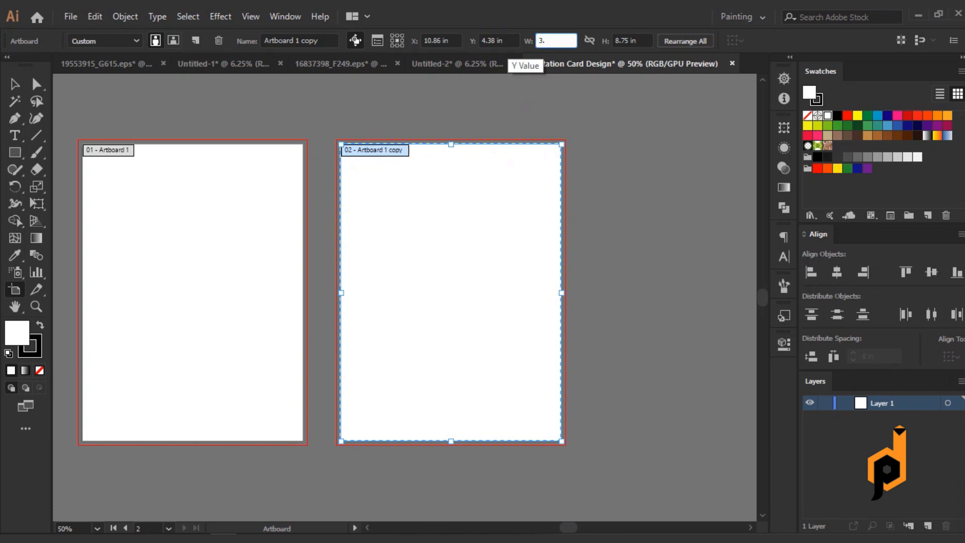
{"action": "key", "text": "Tab"}
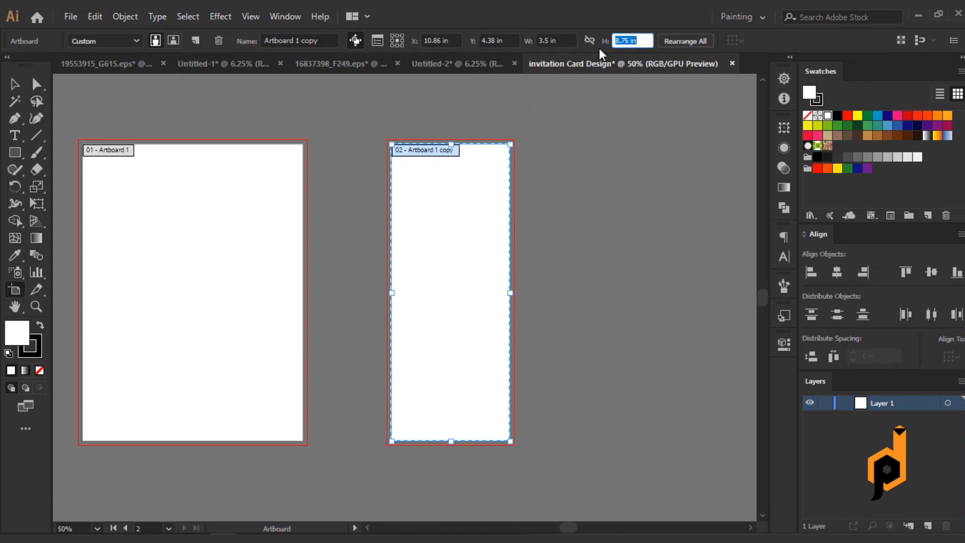
{"action": "type", "text": "5"}
{"action": "left_click", "coordinate": [624, 114]}
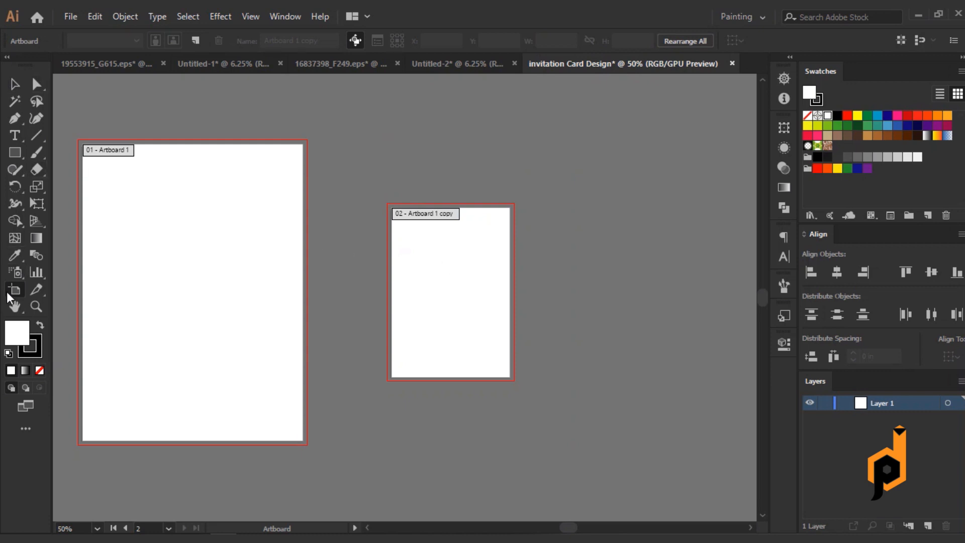
{"action": "left_click", "coordinate": [488, 272]}
{"action": "left_click", "coordinate": [173, 41]}
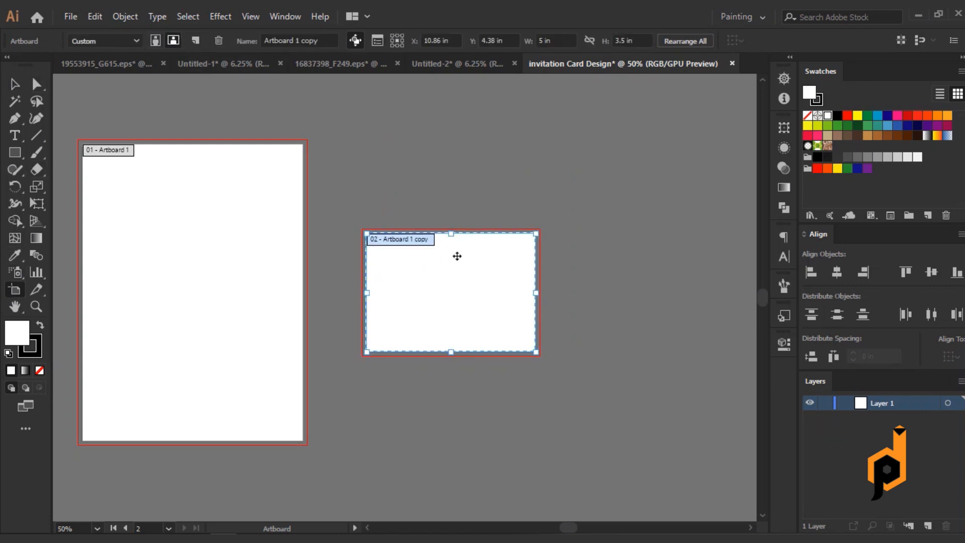
{"action": "left_click", "coordinate": [14, 80]}
Draw a rectangle without a stroke covering the large artboard out to its bleed edges and fill it white.
{"action": "left_click_drag", "start_coordinate": [424, 186], "coordinate": [529, 155]}
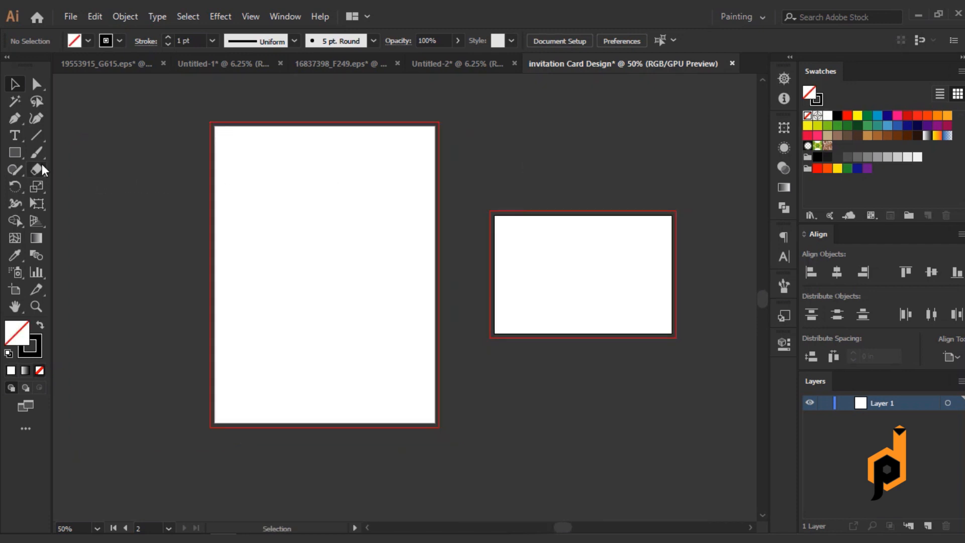
{"action": "key", "text": "shift+x"}
{"action": "key", "text": "m"}
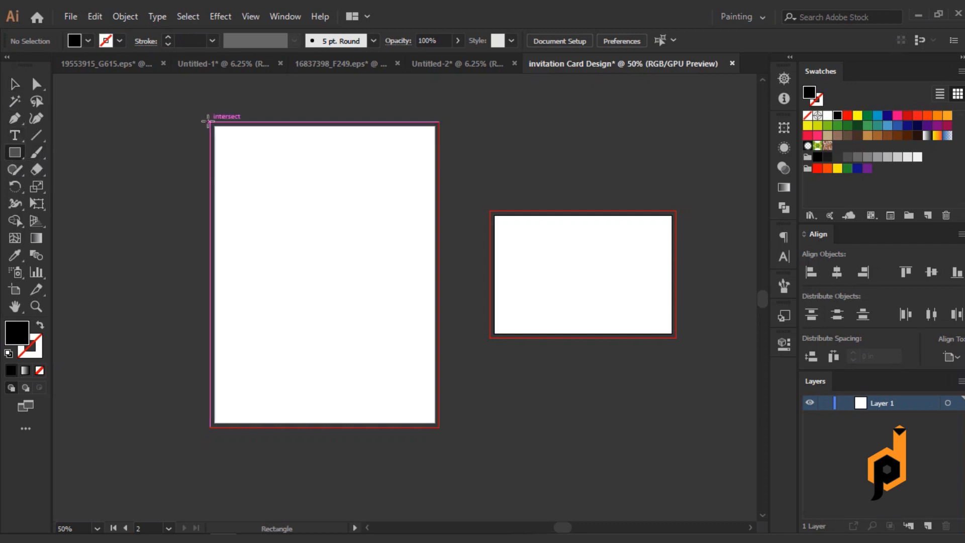
{"action": "left_click_drag", "start_coordinate": [208, 122], "coordinate": [431, 425]}
{"action": "left_click", "coordinate": [69, 16]}
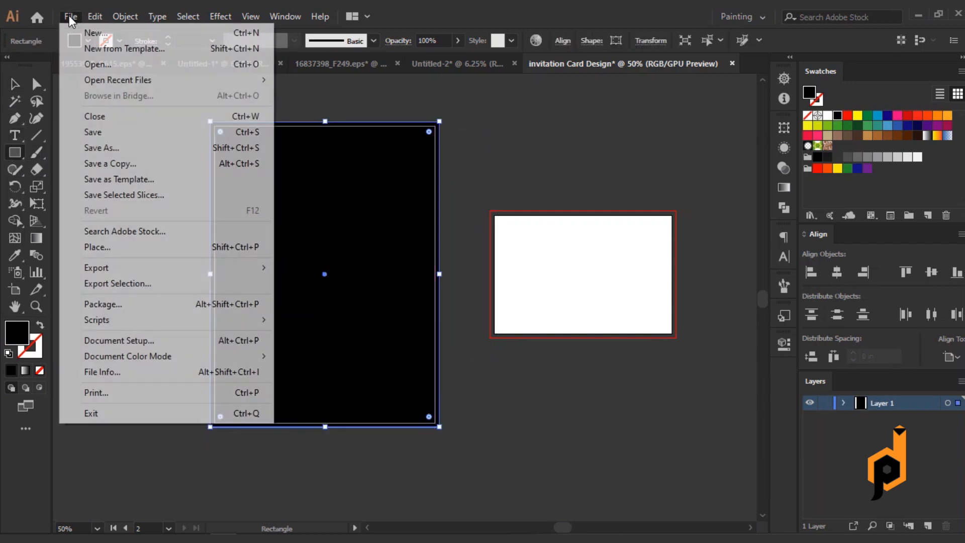
{"action": "left_click", "coordinate": [827, 115]}
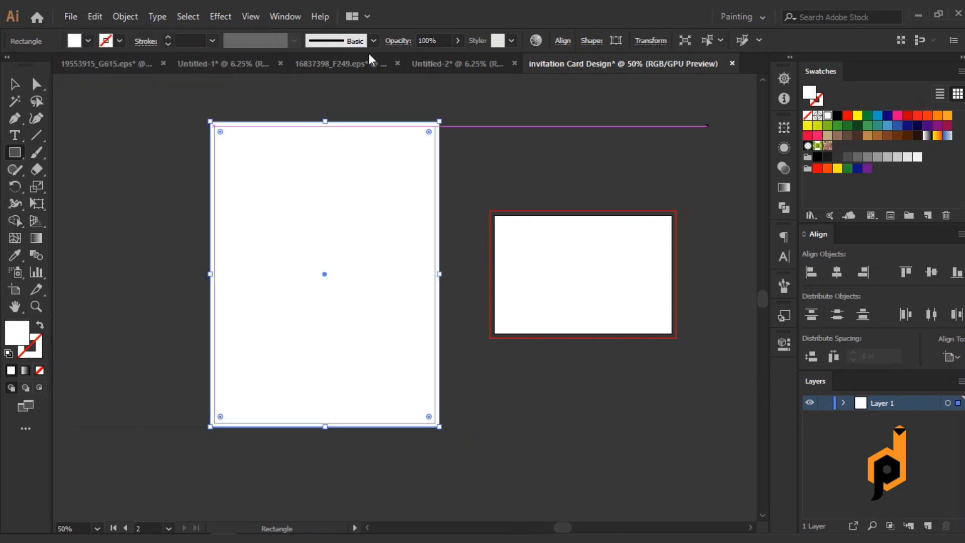
Create an inset copy of the large artboard's rectangle with Offset Path at -0.25 in.
{"action": "left_click", "coordinate": [125, 16]}
{"action": "mouse_move", "coordinate": [205, 354]}
{"action": "left_click", "coordinate": [374, 405]}
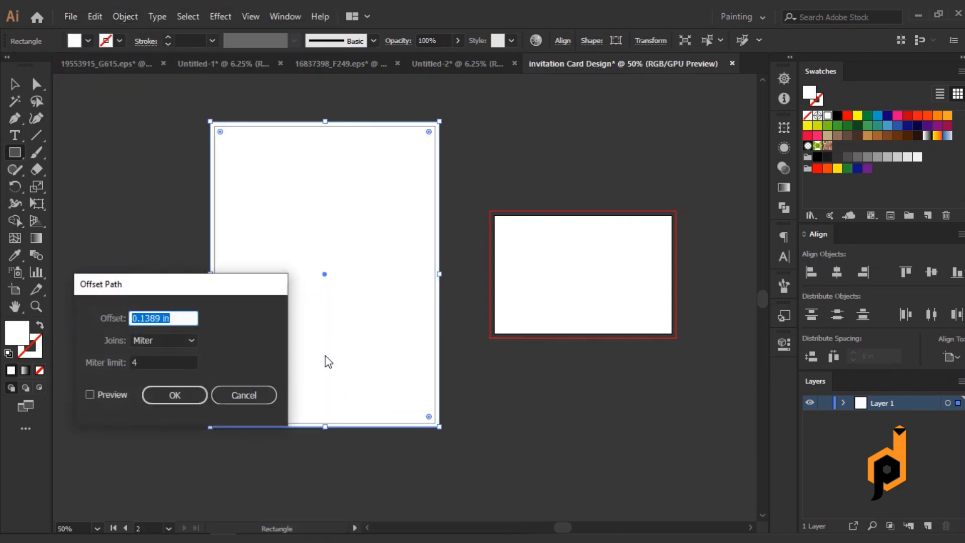
{"action": "left_click", "coordinate": [108, 391]}
{"action": "left_click_drag", "start_coordinate": [186, 322], "coordinate": [95, 323]}
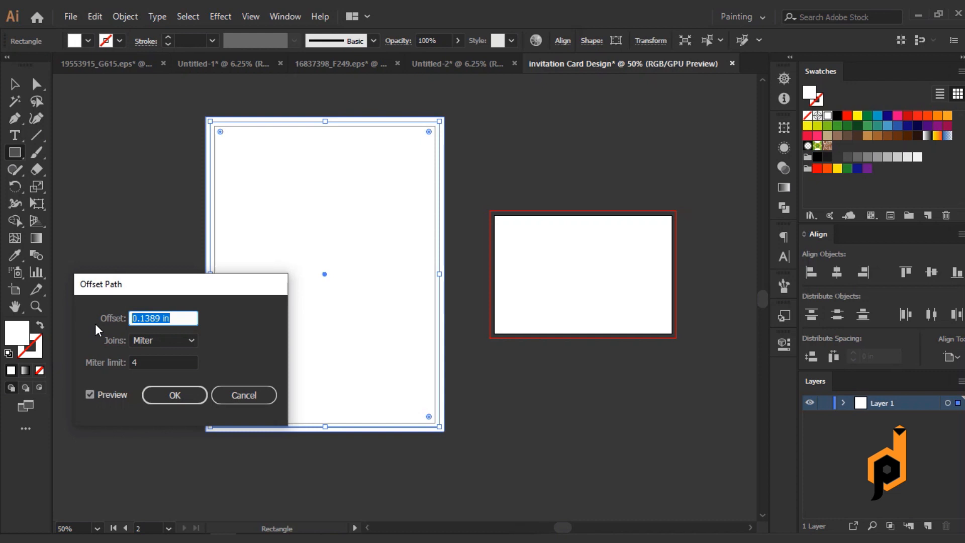
{"action": "type", "text": "-.25"}
{"action": "key", "text": "Tab"}
{"action": "left_click", "coordinate": [175, 395]}
Turn the inset rectangle on the large artboard into guides.
{"action": "right_click", "coordinate": [263, 275]}
{"action": "left_click", "coordinate": [310, 425]}
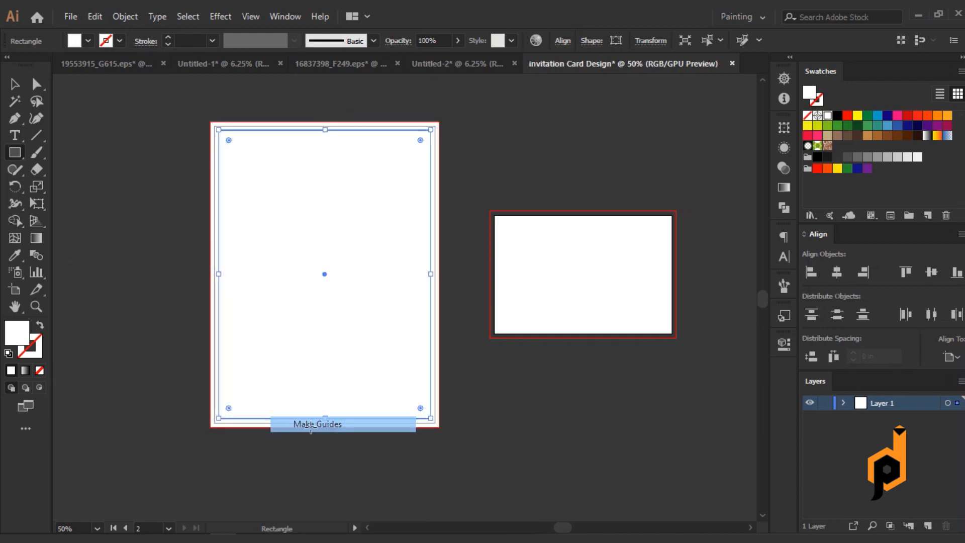
{"action": "left_click", "coordinate": [312, 432]}
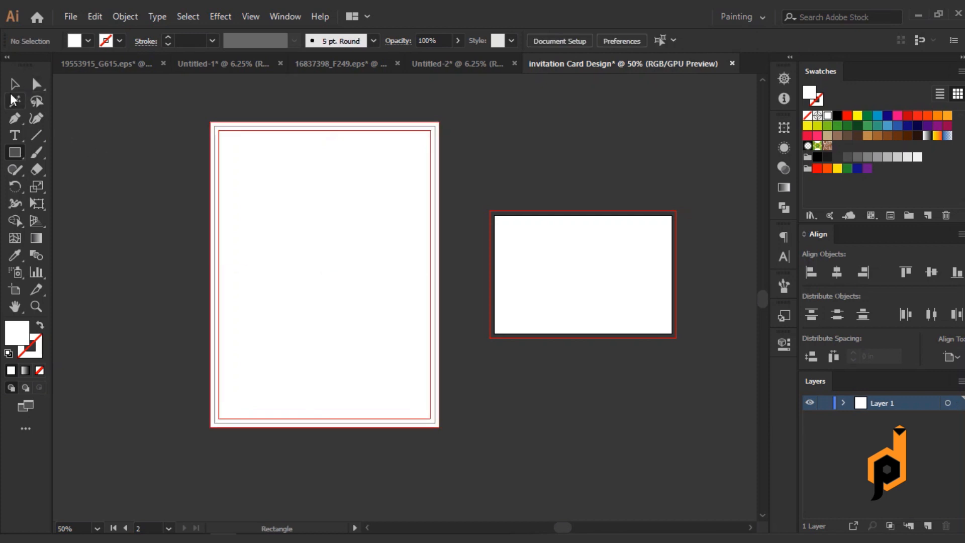
Undo back to before the guide conversion so that the large artboard's inset rectangle is selected again.
{"action": "left_click", "coordinate": [14, 100]}
{"action": "scroll", "coordinate": [291, 197], "scroll_direction": "up", "scroll_amount": 1}
{"action": "scroll", "coordinate": [291, 197], "scroll_direction": "down", "scroll_amount": 1}
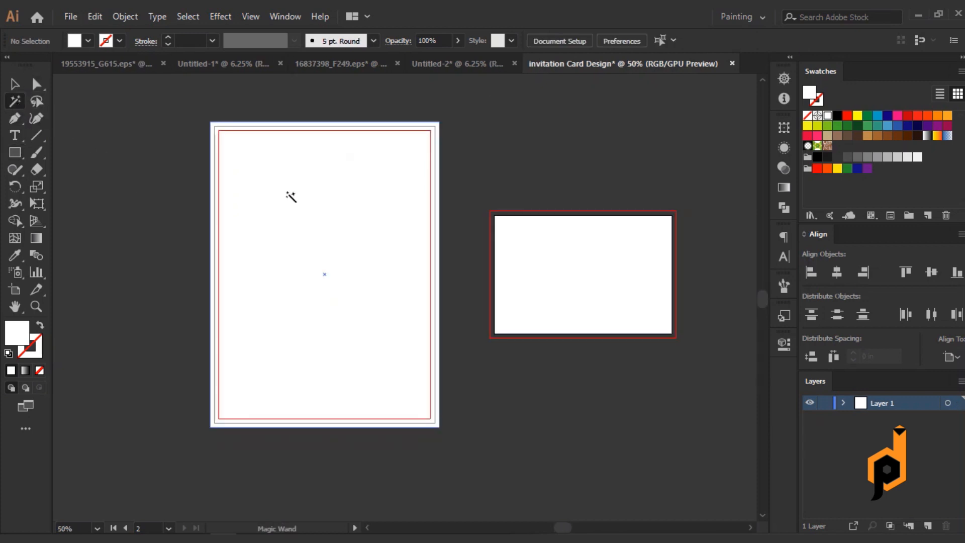
{"action": "left_click", "coordinate": [283, 197]}
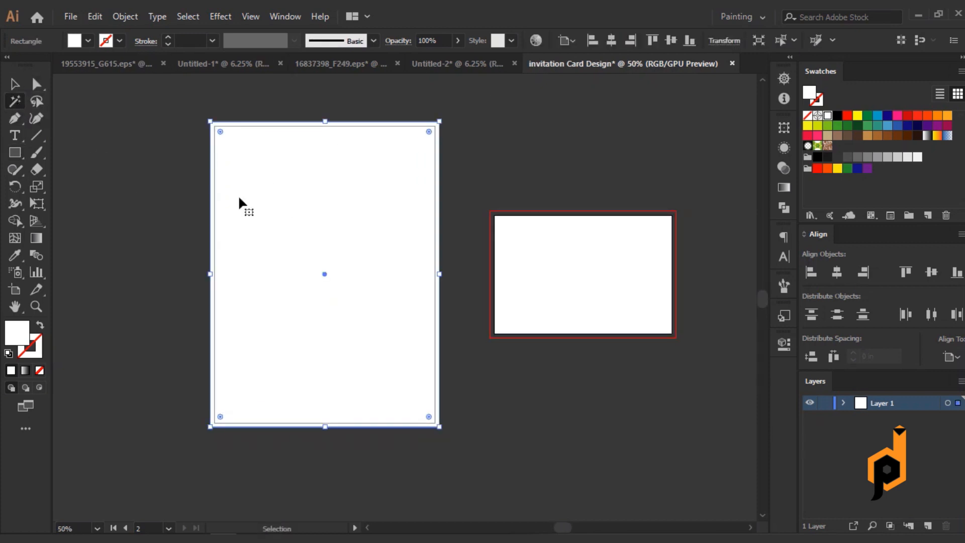
{"action": "left_click", "coordinate": [65, 195]}
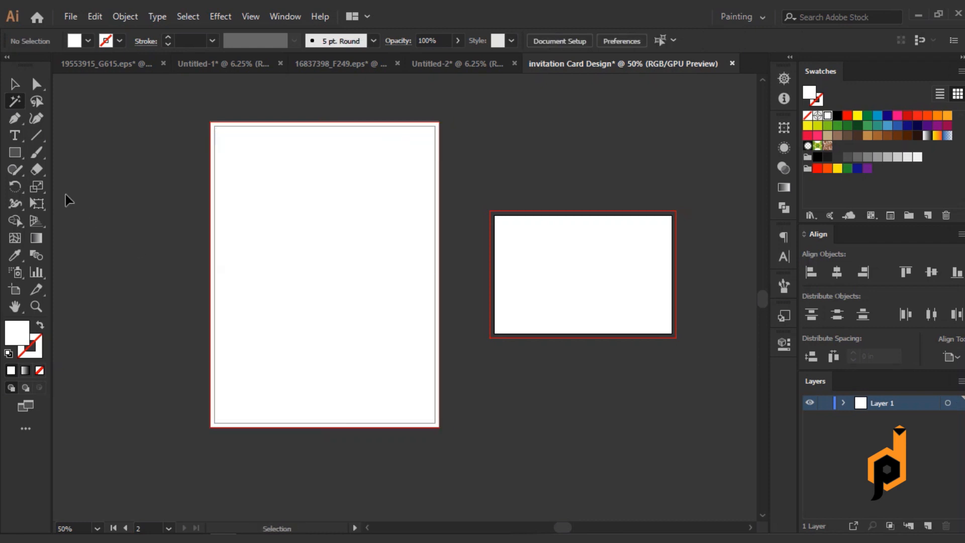
{"action": "scroll", "coordinate": [233, 383], "scroll_direction": "up", "scroll_amount": 3}
{"action": "scroll", "coordinate": [233, 383], "scroll_direction": "down", "scroll_amount": 3}
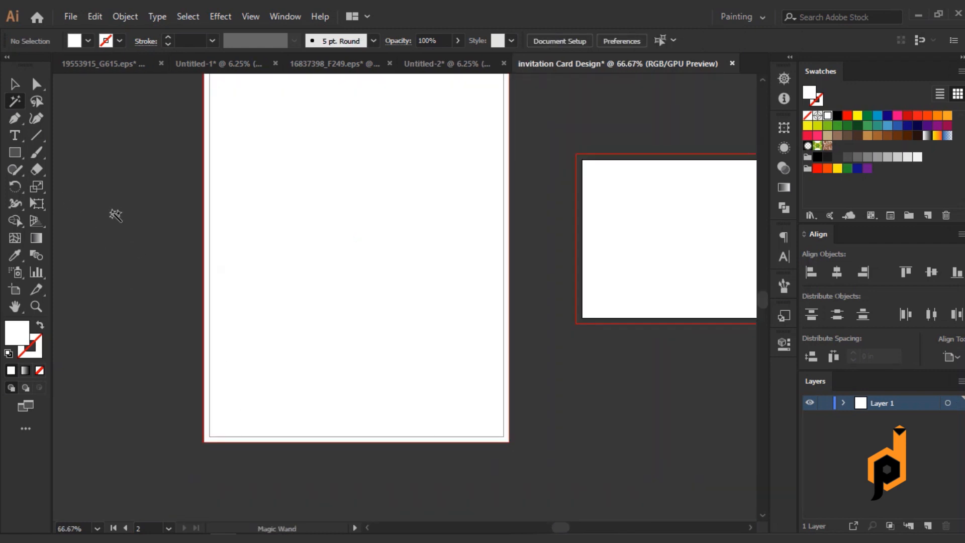
{"action": "scroll", "coordinate": [168, 275], "scroll_direction": "up", "scroll_amount": 1}
{"action": "left_click", "coordinate": [15, 84]}
{"action": "key", "text": "ctrl+a"}
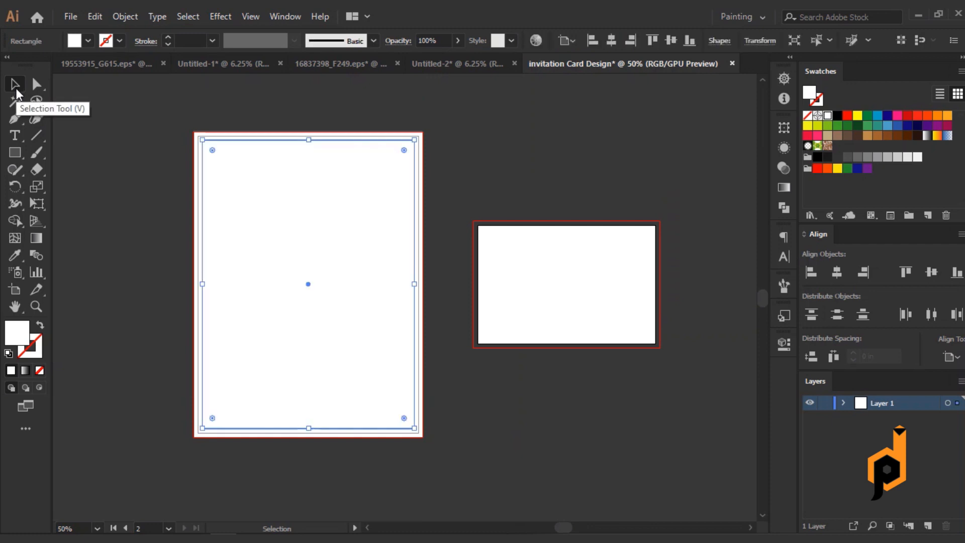
{"action": "key", "text": "ctrl+z"}
{"action": "key", "text": "ctrl+z"}
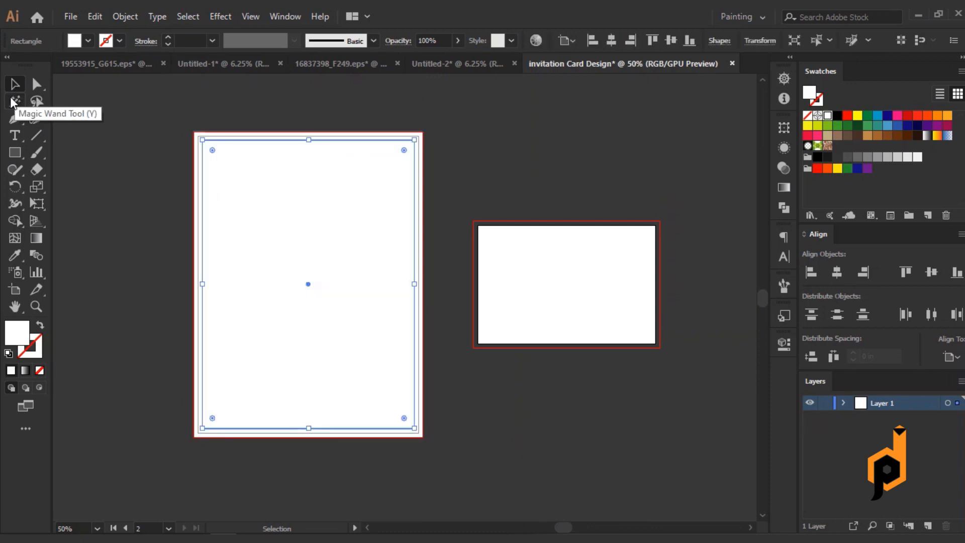
Convert the selected inset rectangle on the large artboard into guides and clear the selection.
{"action": "right_click", "coordinate": [218, 251]}
{"action": "left_click", "coordinate": [276, 425]}
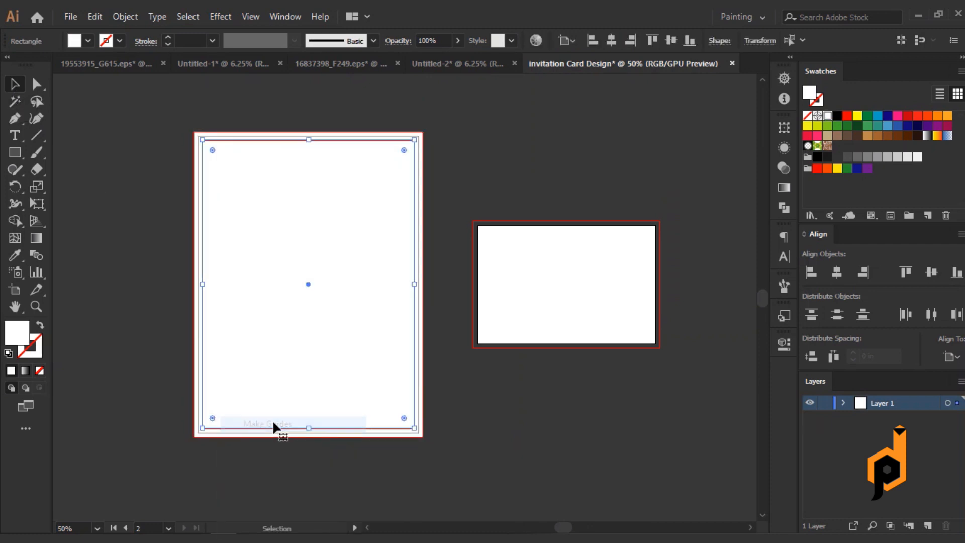
{"action": "left_click", "coordinate": [144, 380]}
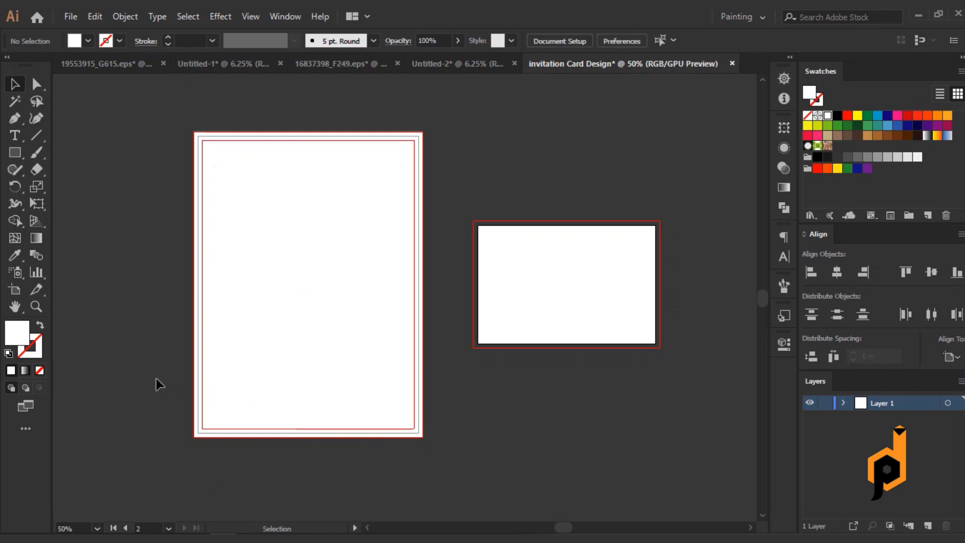
Draw a white rectangle covering the small landscape artboard out to its bleed edges.
{"action": "scroll", "coordinate": [276, 310], "scroll_direction": "up", "scroll_amount": 1}
{"action": "scroll", "coordinate": [274, 310], "scroll_direction": "down", "scroll_amount": 1}
{"action": "left_click_drag", "start_coordinate": [493, 430], "coordinate": [439, 434]}
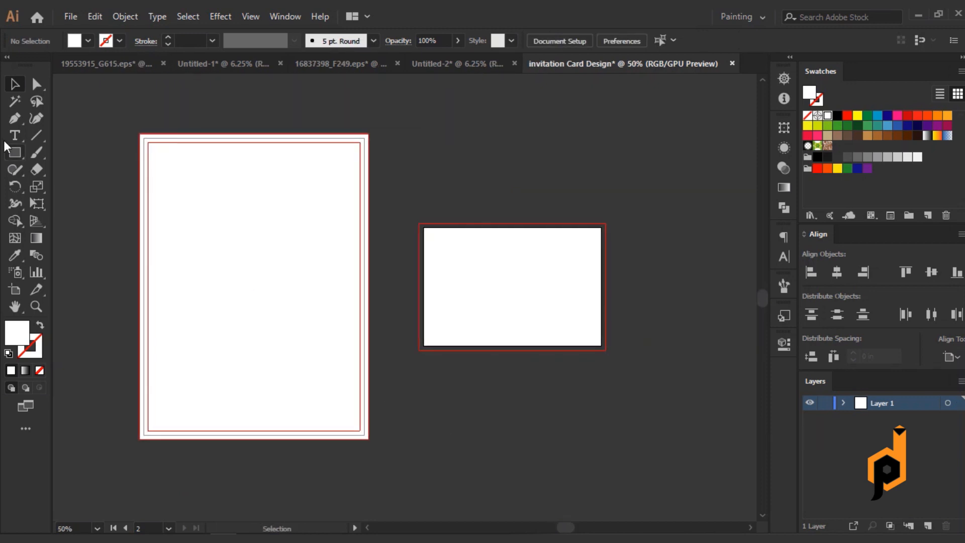
{"action": "left_click", "coordinate": [15, 153]}
{"action": "left_click_drag", "start_coordinate": [419, 222], "coordinate": [606, 350]}
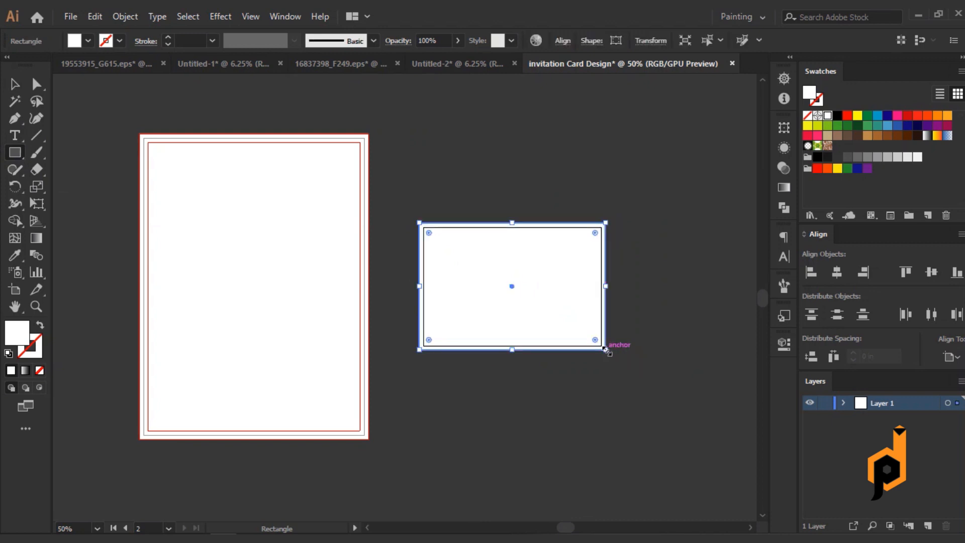
Create an inset copy of the small artboard's rectangle with Offset Path at -0.25 in.
{"action": "left_click", "coordinate": [120, 19]}
{"action": "mouse_move", "coordinate": [216, 351]}
{"action": "left_click", "coordinate": [377, 402]}
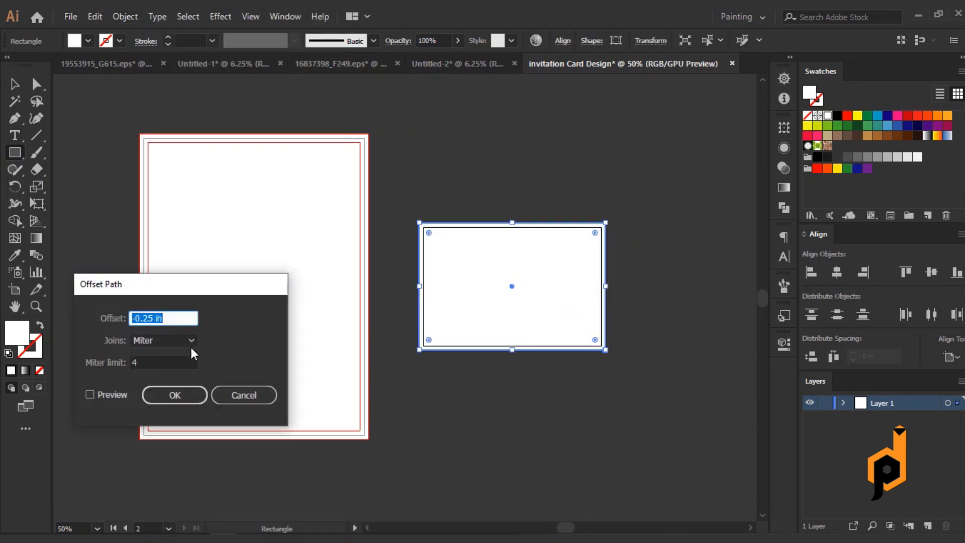
{"action": "left_click", "coordinate": [106, 397]}
{"action": "left_click", "coordinate": [180, 395]}
{"action": "key", "text": "v"}
{"action": "left_click", "coordinate": [180, 393]}
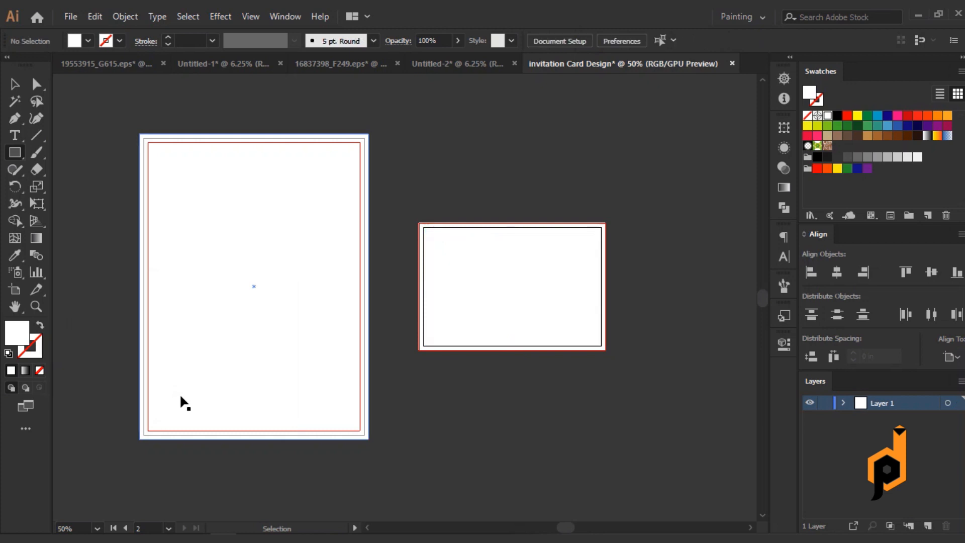
Convert the inset rectangle on the small artboard into guides.
{"action": "left_click", "coordinate": [504, 253], "text": "ctrl"}
{"action": "right_click", "coordinate": [505, 253]}
{"action": "left_click", "coordinate": [556, 424]}
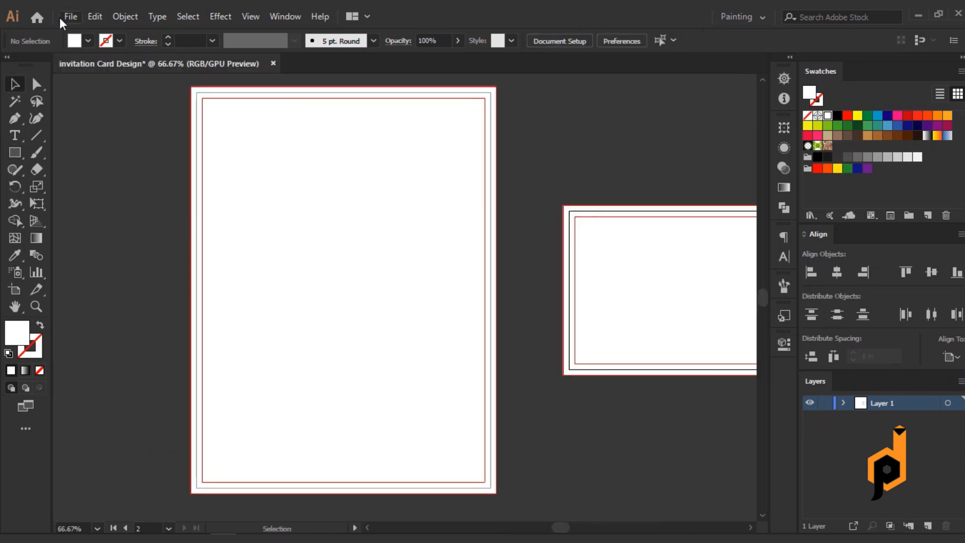
Place the 3-01 watercolour image over the full large artboard to its bleed edges and embed it.
{"action": "left_click", "coordinate": [68, 16]}
{"action": "left_click", "coordinate": [134, 249]}
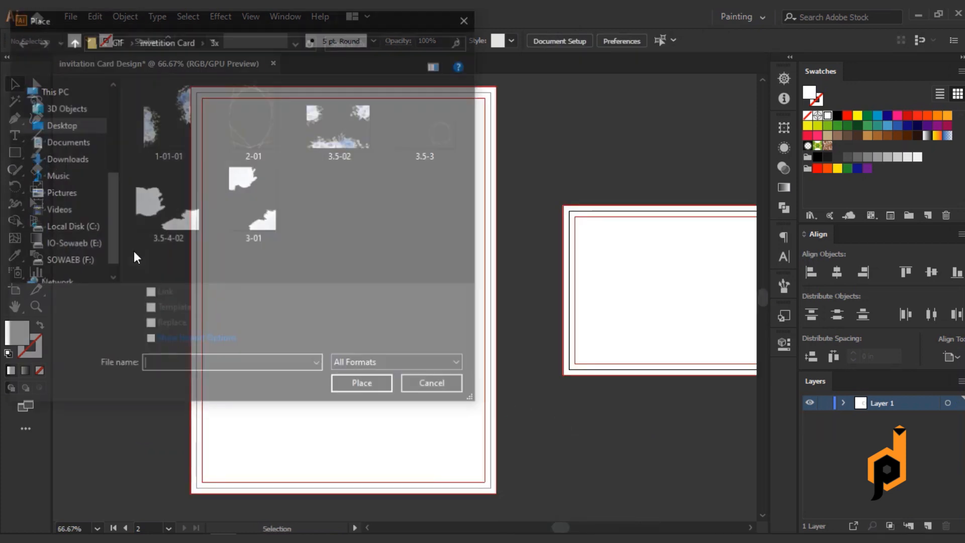
{"action": "left_click", "coordinate": [251, 225]}
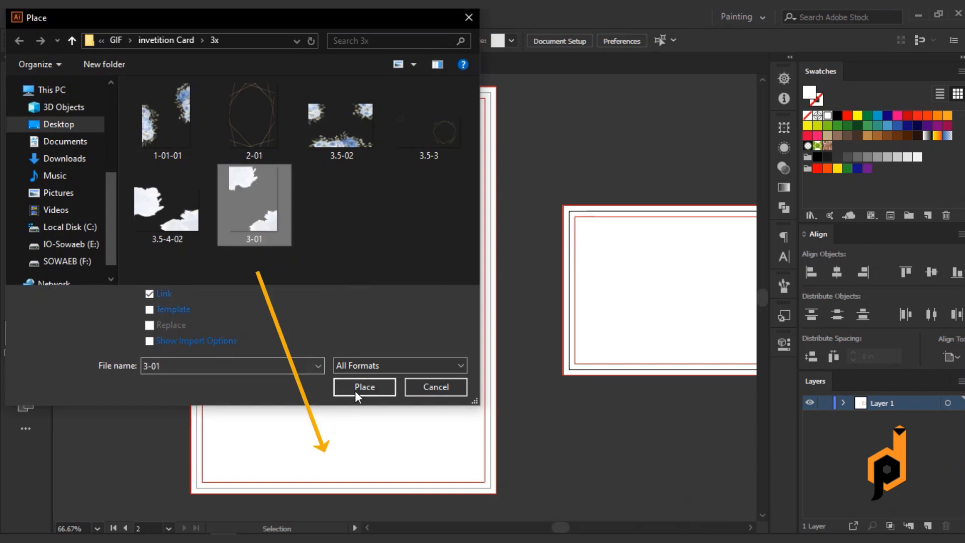
{"action": "left_click", "coordinate": [355, 388]}
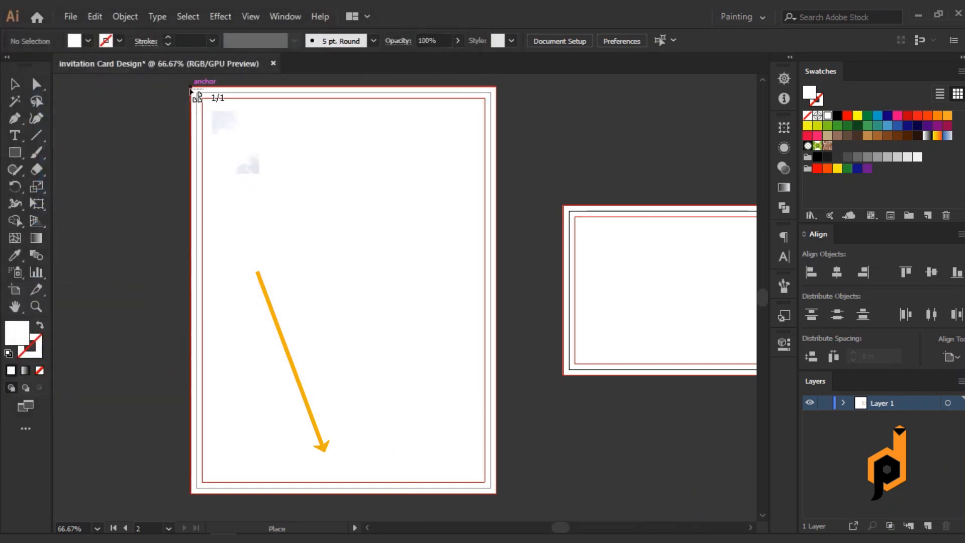
{"action": "left_click_drag", "start_coordinate": [191, 91], "coordinate": [499, 503]}
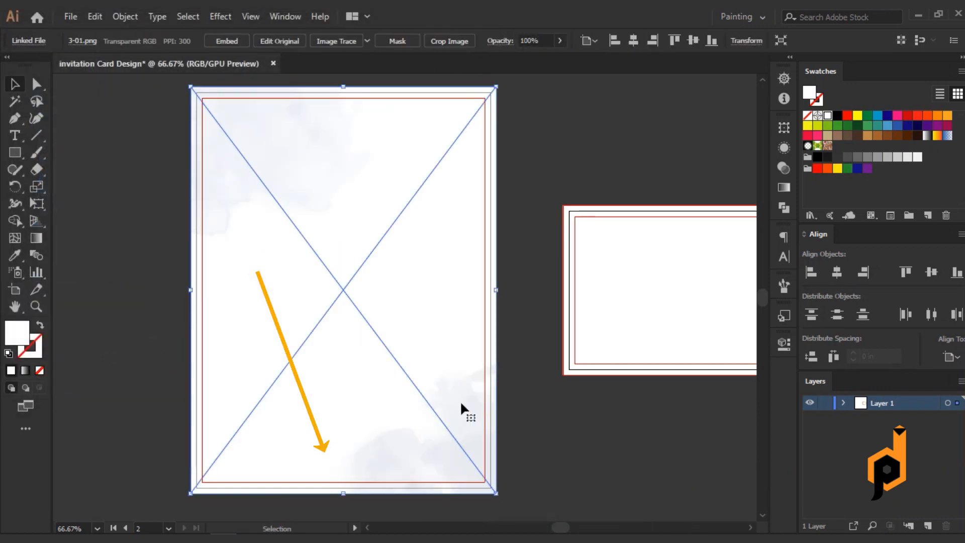
{"action": "left_click", "coordinate": [229, 41]}
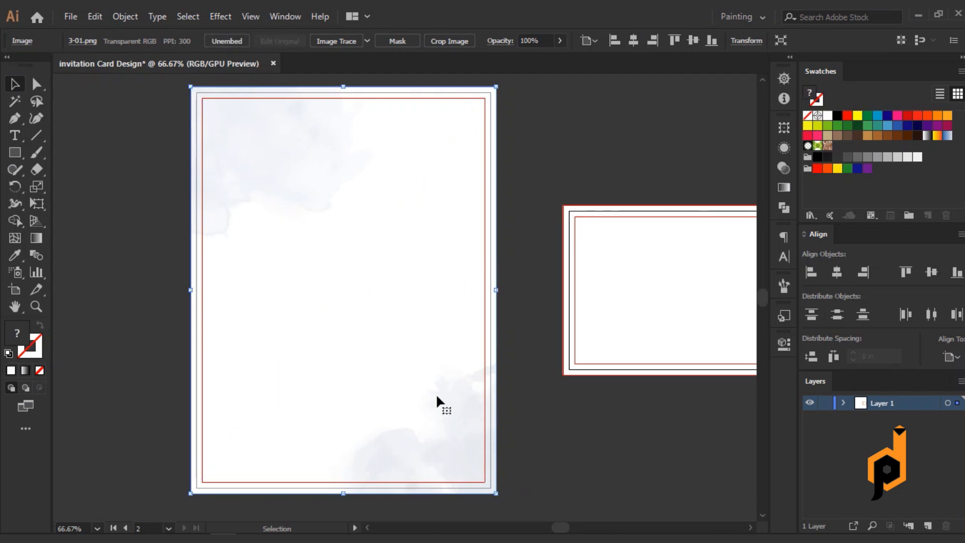
Place the 2-01 geometric line frame over the full large artboard and embed it.
{"action": "left_click", "coordinate": [70, 17]}
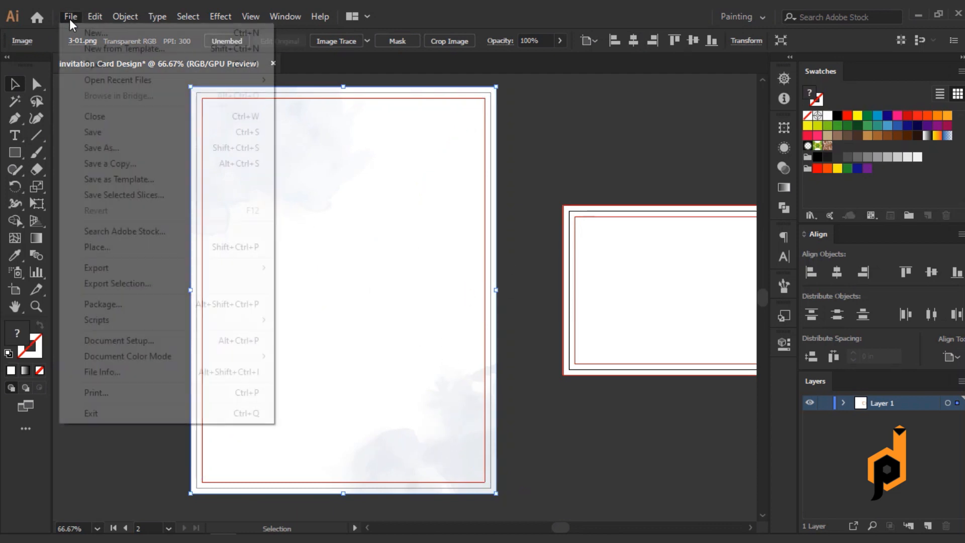
{"action": "left_click", "coordinate": [131, 249]}
{"action": "left_click", "coordinate": [256, 125]}
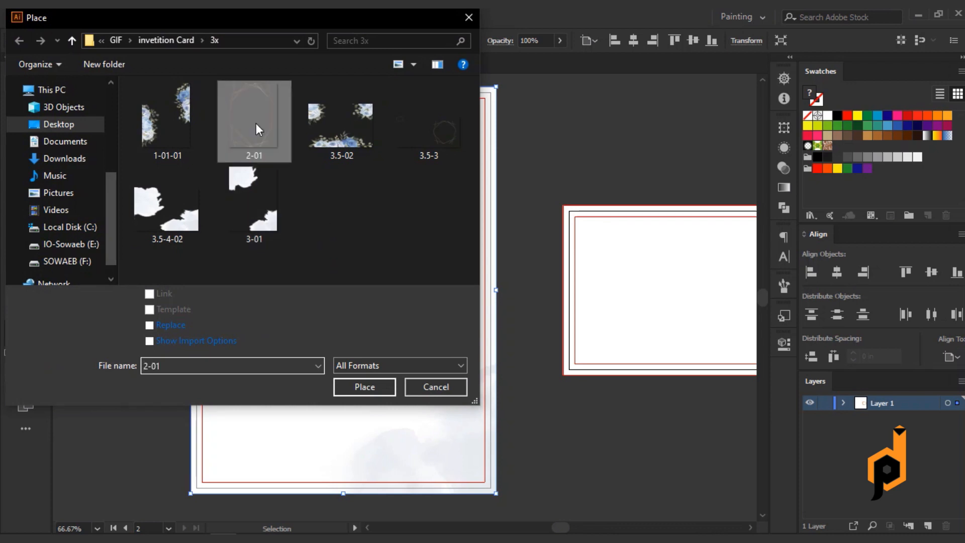
{"action": "left_click", "coordinate": [365, 387]}
{"action": "left_click_drag", "start_coordinate": [190, 90], "coordinate": [495, 493]}
{"action": "left_click", "coordinate": [226, 41]}
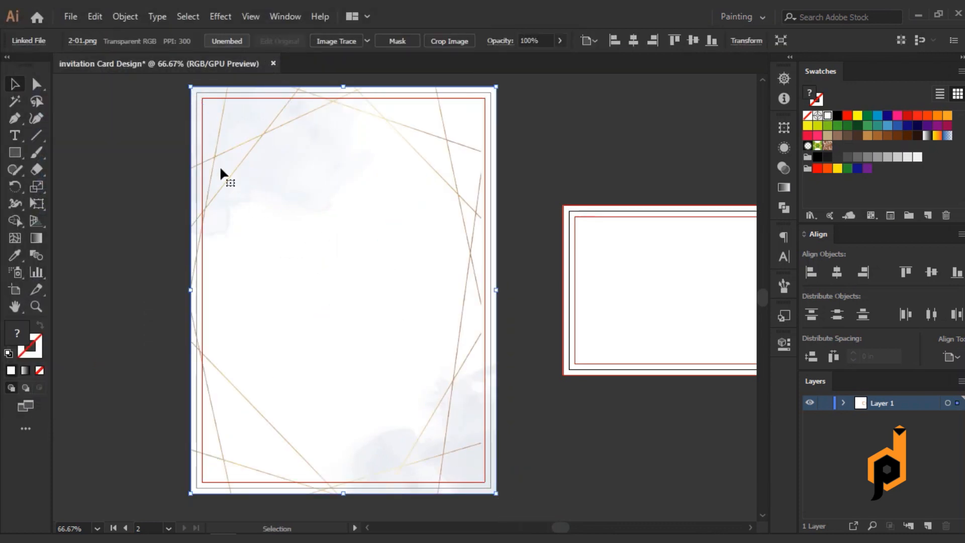
Place the 1-01-01 floral image over the full large artboard and embed it.
{"action": "left_click", "coordinate": [70, 16]}
{"action": "left_click", "coordinate": [136, 249]}
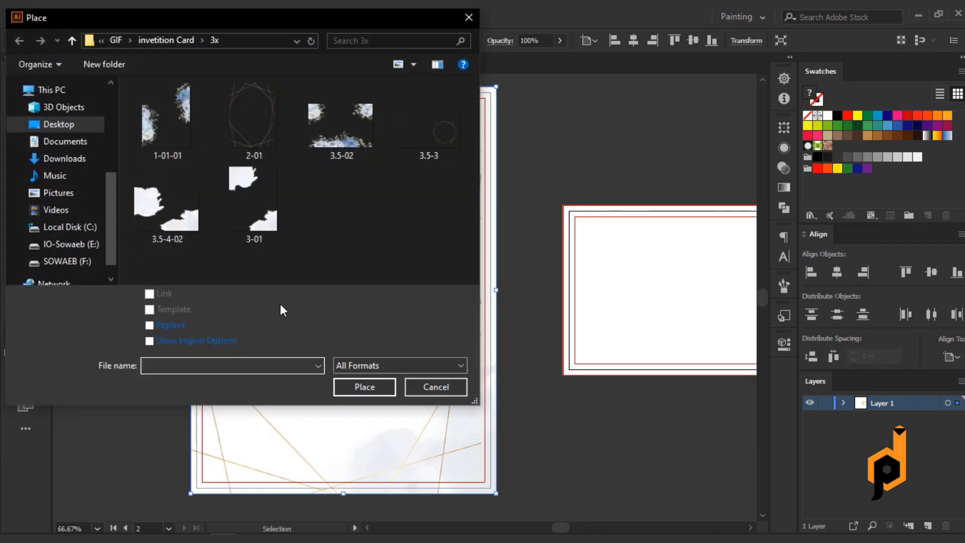
{"action": "double_click", "coordinate": [161, 125]}
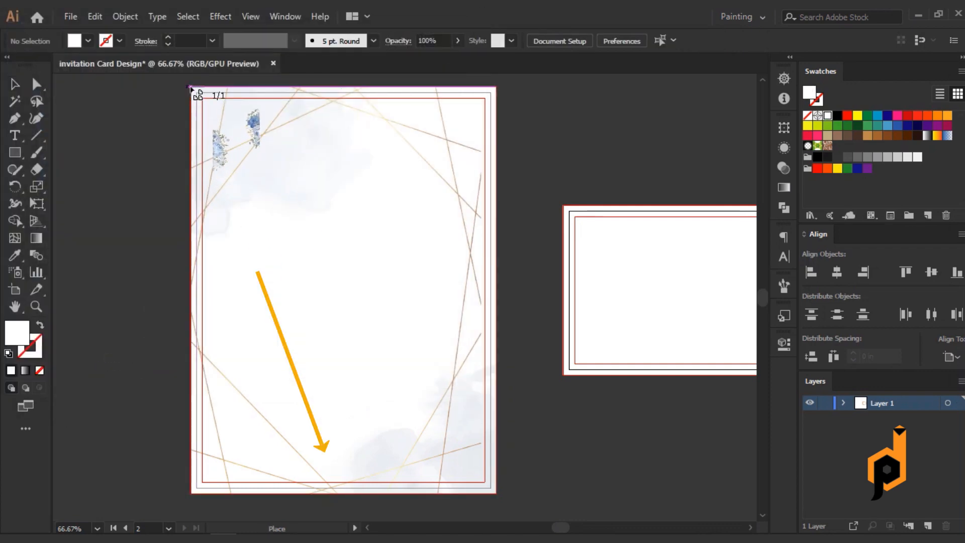
{"action": "left_click_drag", "start_coordinate": [190, 87], "coordinate": [504, 518]}
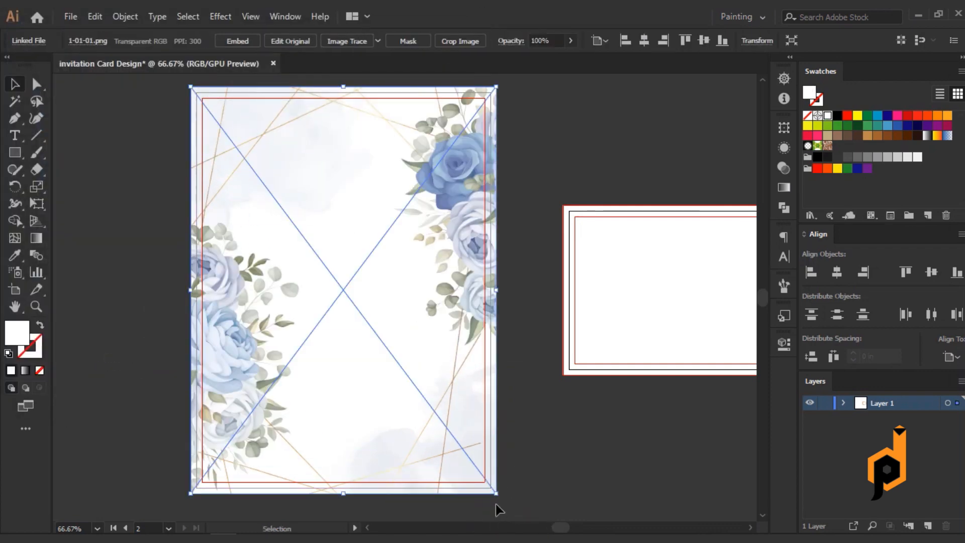
{"action": "left_click", "coordinate": [237, 41]}
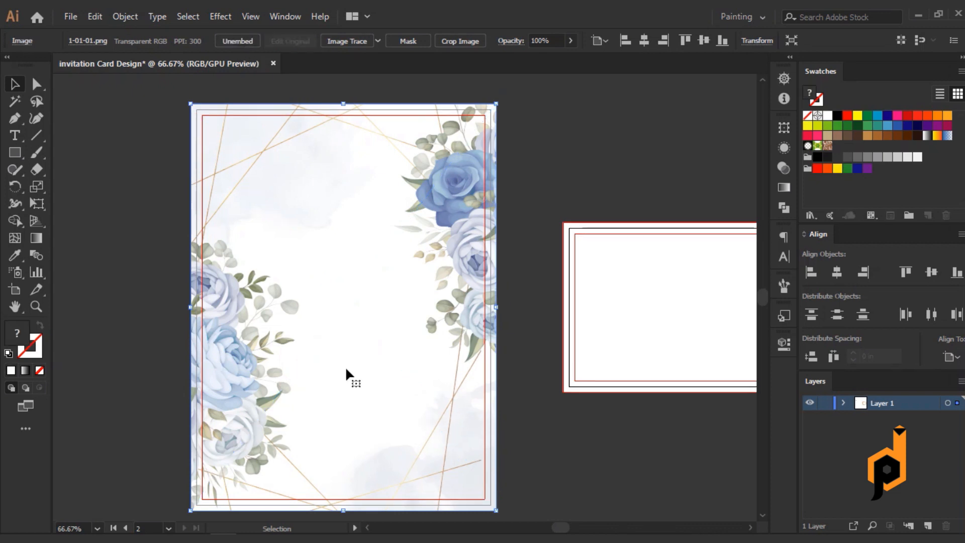
Select all the stacked artwork on the large artboard and lock it.
{"action": "left_click", "coordinate": [91, 227]}
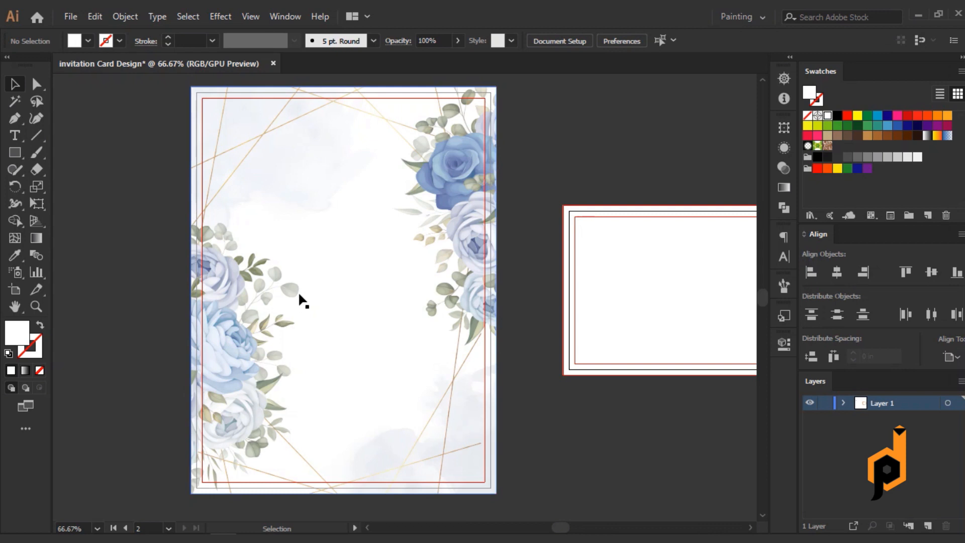
{"action": "left_click_drag", "start_coordinate": [144, 129], "coordinate": [285, 172]}
{"action": "key", "text": "ctrl+2"}
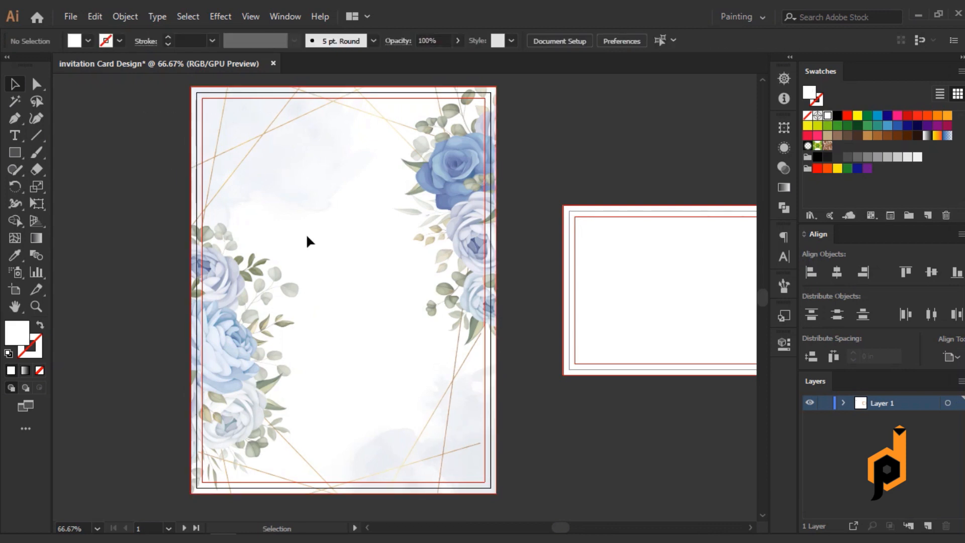
Copy the couple's names line from the Notepad text document and paste it as point text on the large artboard in Illustrator.
{"action": "key", "text": "alt+Tab"}
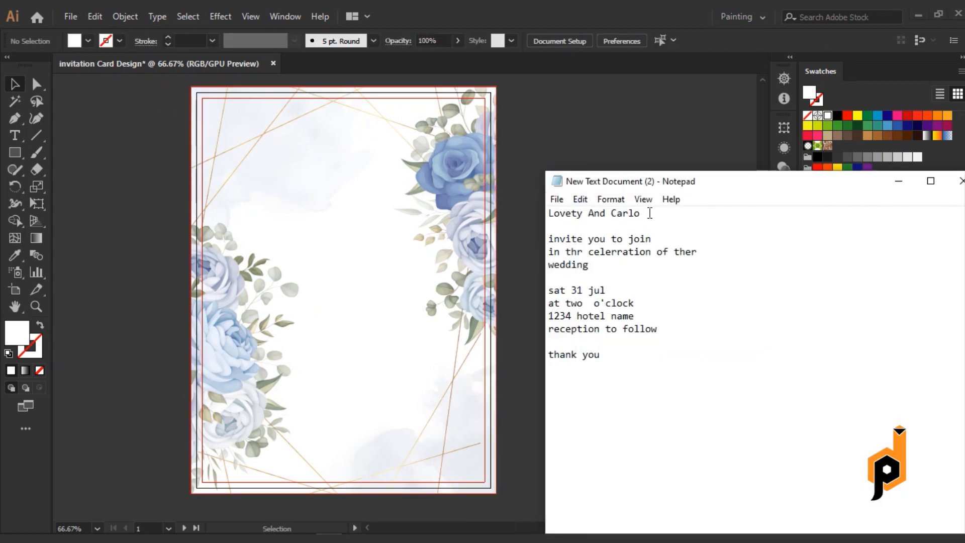
{"action": "left_click_drag", "start_coordinate": [647, 213], "coordinate": [543, 212]}
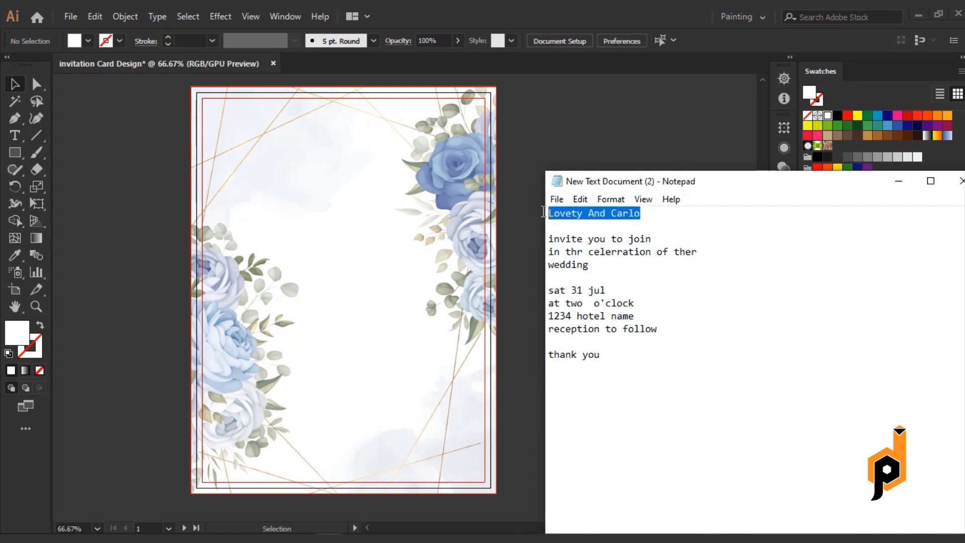
{"action": "key", "text": "ctrl+c"}
{"action": "left_click", "coordinate": [15, 135]}
{"action": "left_click", "coordinate": [311, 206]}
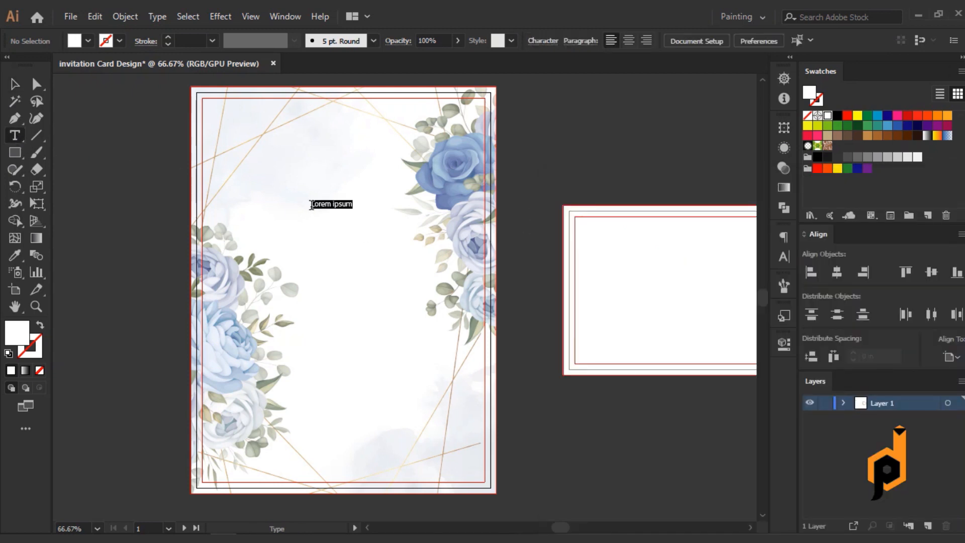
{"action": "key", "text": "ctrl+v"}
{"action": "left_click", "coordinate": [15, 84]}
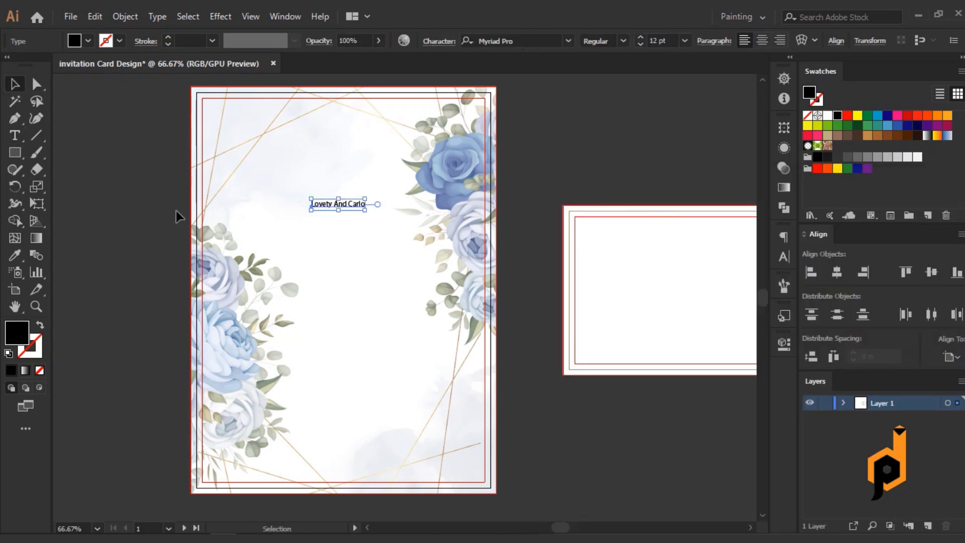
Filter the font list to serif typefaces and set the couple's names in Abril Fatface.
{"action": "left_click", "coordinate": [570, 41]}
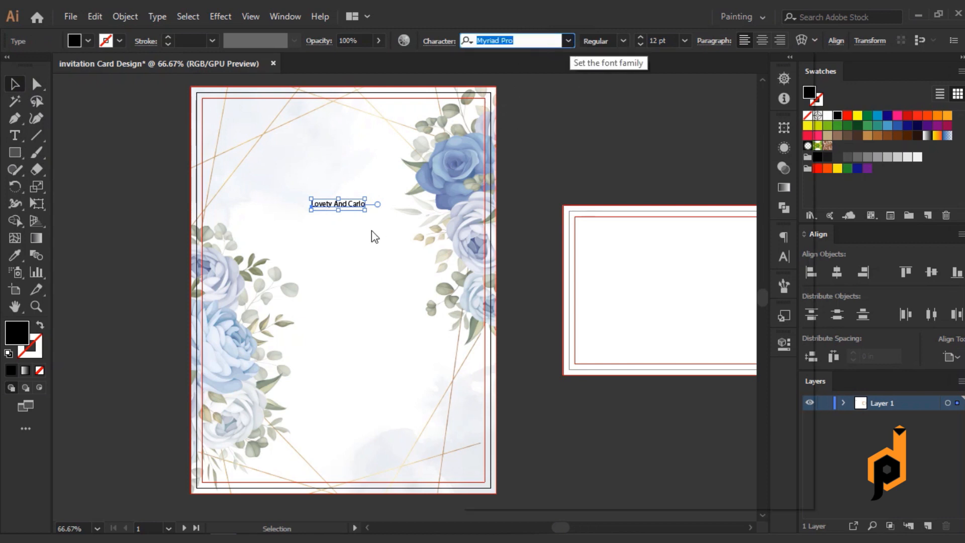
{"action": "left_click", "coordinate": [555, 40]}
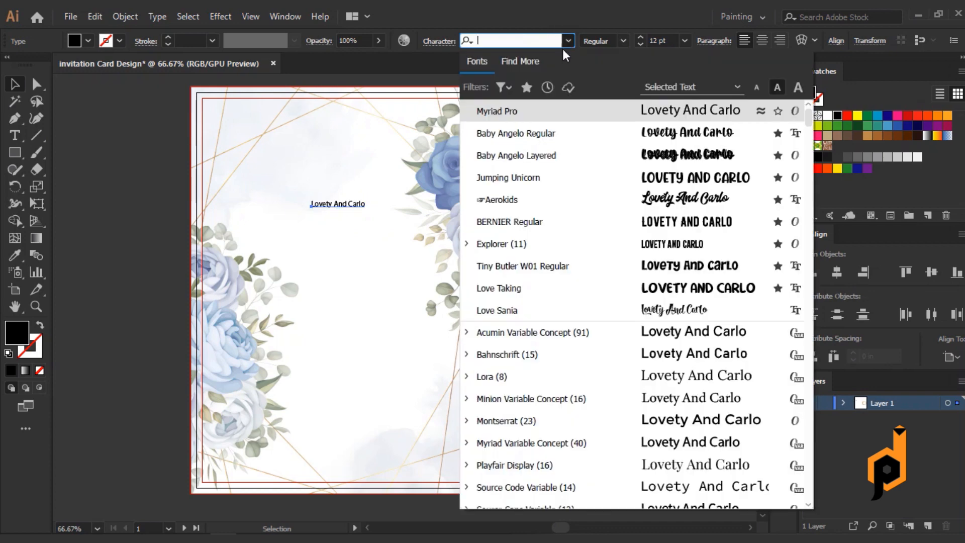
{"action": "left_click", "coordinate": [526, 87]}
{"action": "left_click", "coordinate": [525, 86]}
{"action": "left_click", "coordinate": [504, 87]}
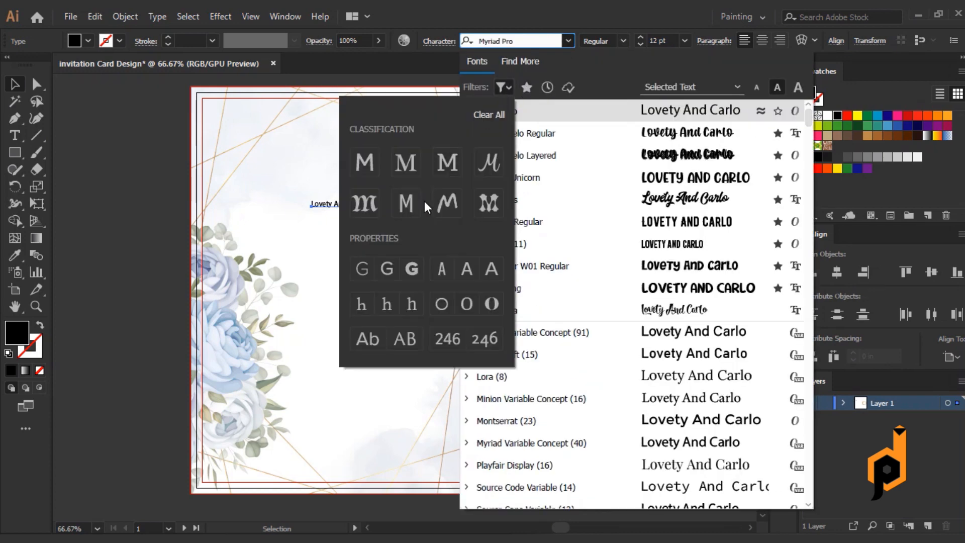
{"action": "left_click", "coordinate": [412, 164]}
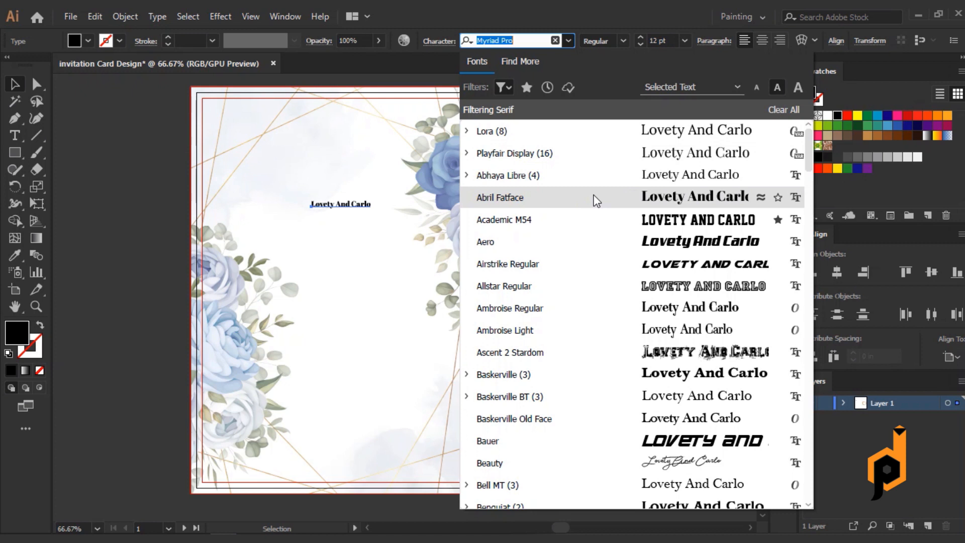
{"action": "left_click", "coordinate": [540, 199]}
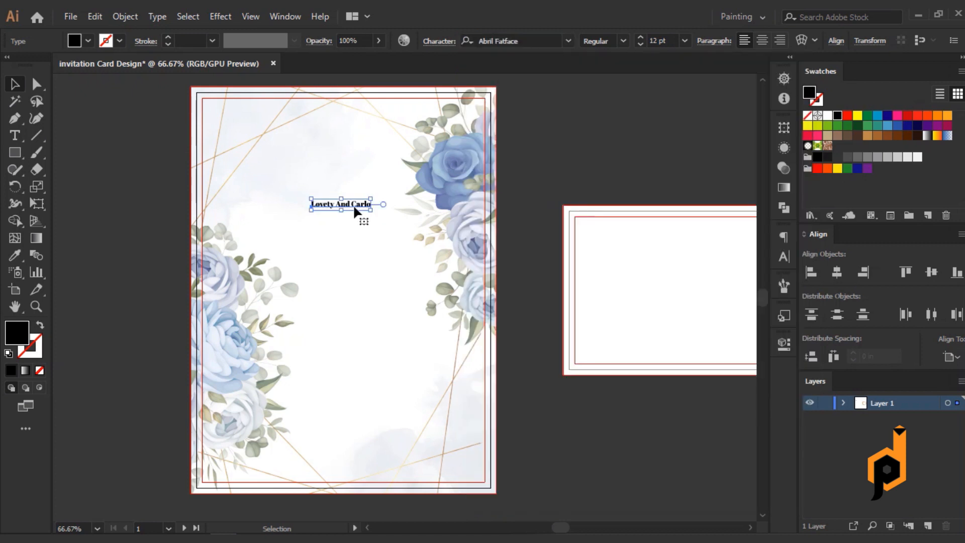
Enlarge the couple's names text to 40 pt and reposition it in the card's upper half.
{"action": "scroll", "coordinate": [661, 36], "scroll_direction": "up", "scroll_amount": 16}
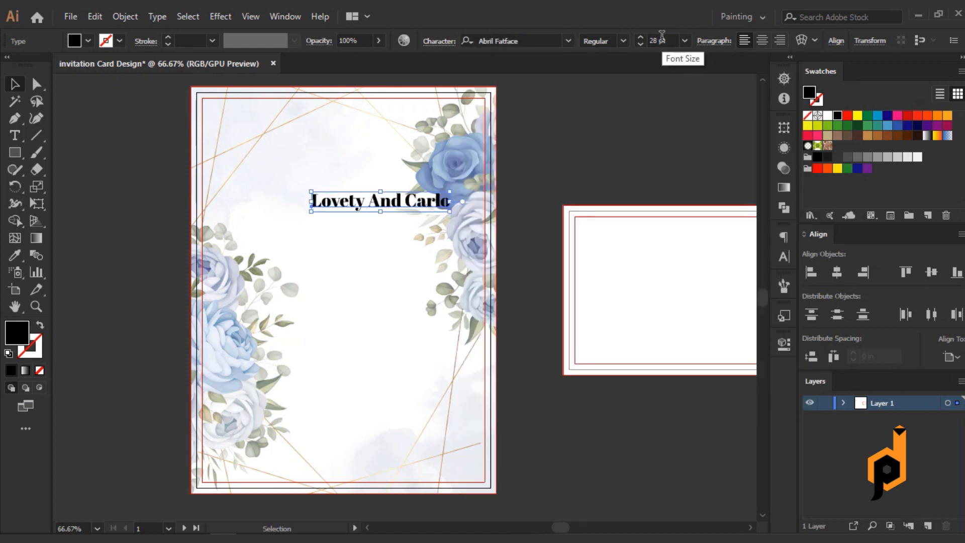
{"action": "scroll", "coordinate": [661, 36], "scroll_direction": "up", "scroll_amount": 12}
{"action": "left_click_drag", "start_coordinate": [410, 218], "coordinate": [501, 206]}
Remove the second name from the names line and retype it as a separate text object below.
{"action": "double_click", "coordinate": [433, 210]}
{"action": "key", "text": "BackSpace"}
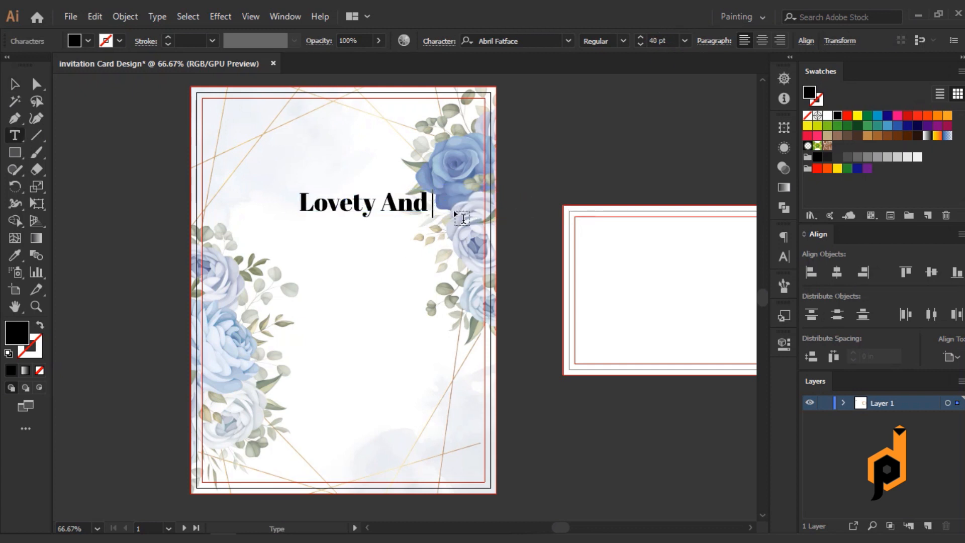
{"action": "left_click", "coordinate": [358, 270]}
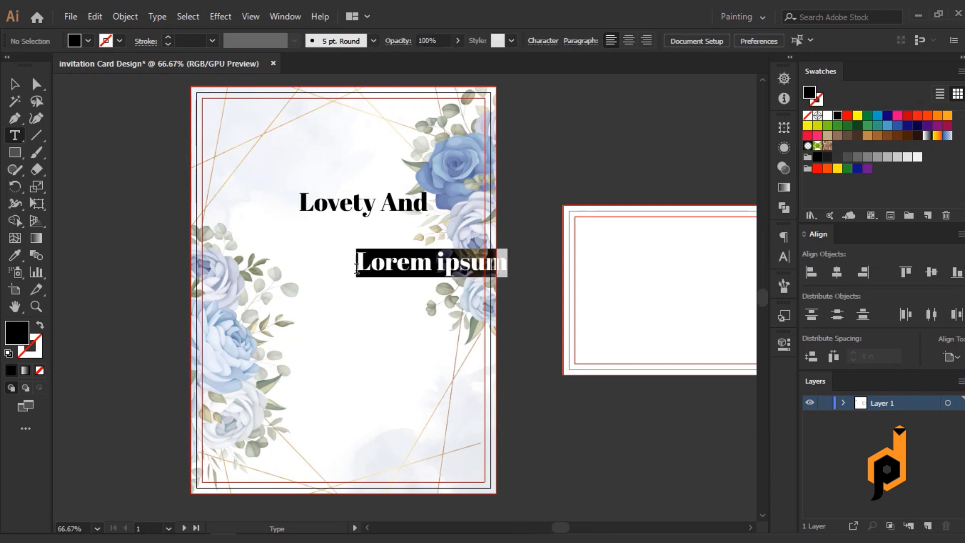
{"action": "type", "text": "Carlo"}
Remove "And" from the first name's line and add it as its own text object between the two names.
{"action": "double_click", "coordinate": [389, 201]}
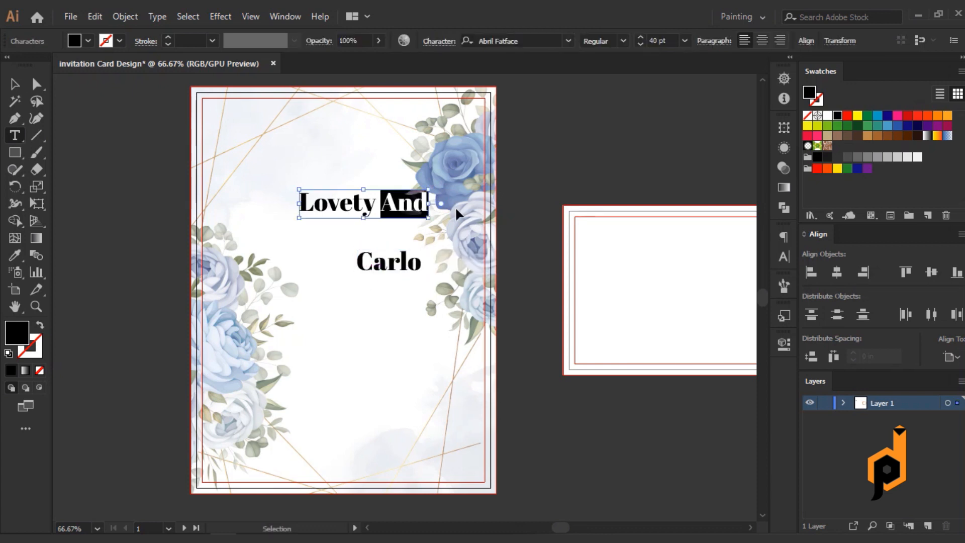
{"action": "key", "text": "BackSpace"}
{"action": "key", "text": "BackSpace"}
{"action": "left_click", "coordinate": [358, 241]}
{"action": "type", "text": "And"}
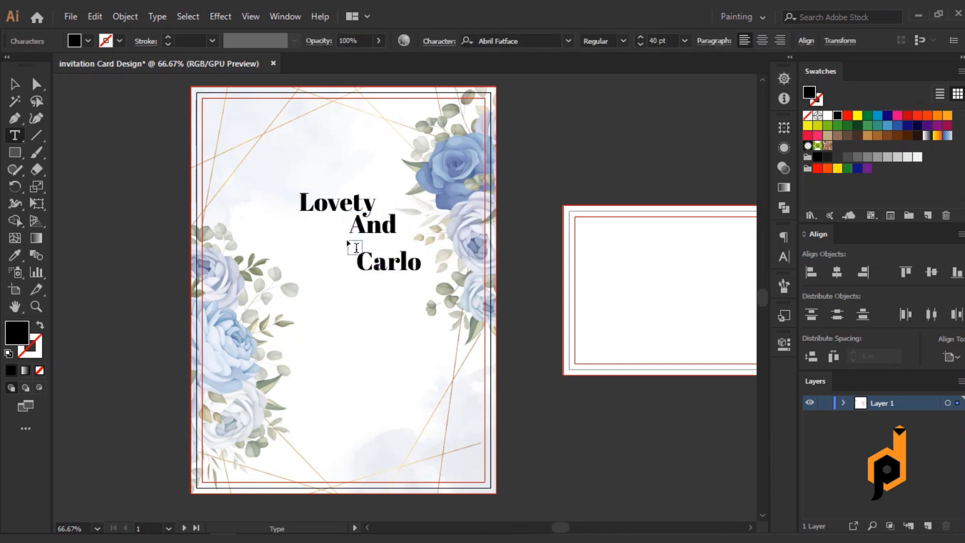
Stack the three text objects vertically with "And" between the names and align them to a common horizontal centre.
{"action": "key", "text": "Escape"}
{"action": "left_click_drag", "start_coordinate": [373, 261], "coordinate": [339, 266]}
{"action": "left_click_drag", "start_coordinate": [366, 228], "coordinate": [340, 239]}
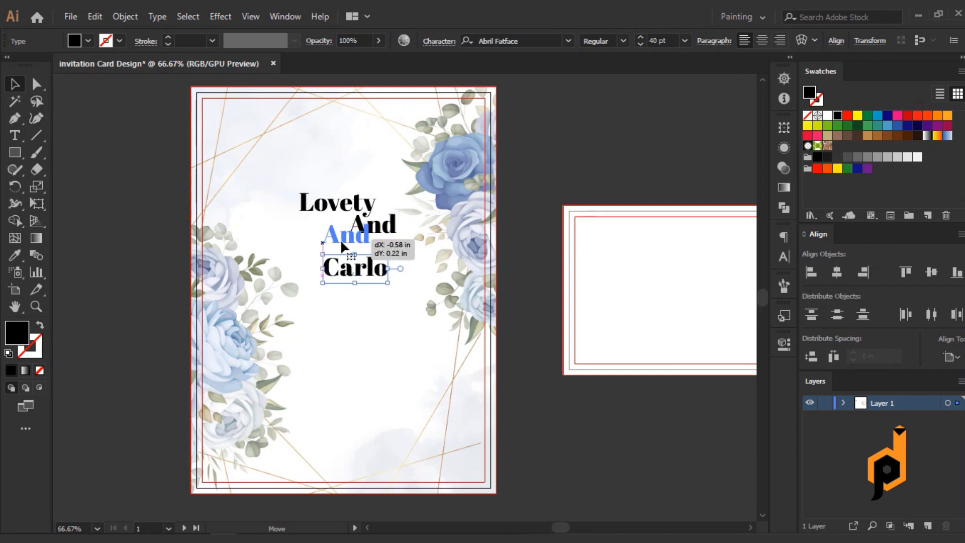
{"action": "left_click_drag", "start_coordinate": [311, 176], "coordinate": [365, 303]}
{"action": "left_click", "coordinate": [836, 271]}
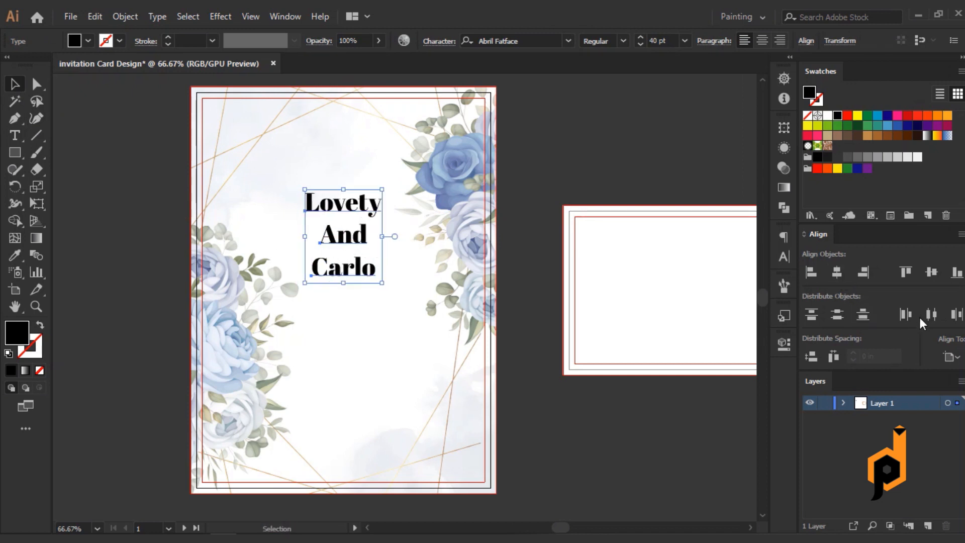
Switch the alignment reference to the selection, move the stacked names up about 0.3 in, and deselect them.
{"action": "left_click", "coordinate": [951, 356]}
{"action": "left_click", "coordinate": [904, 374]}
{"action": "left_click_drag", "start_coordinate": [351, 255], "coordinate": [351, 242]}
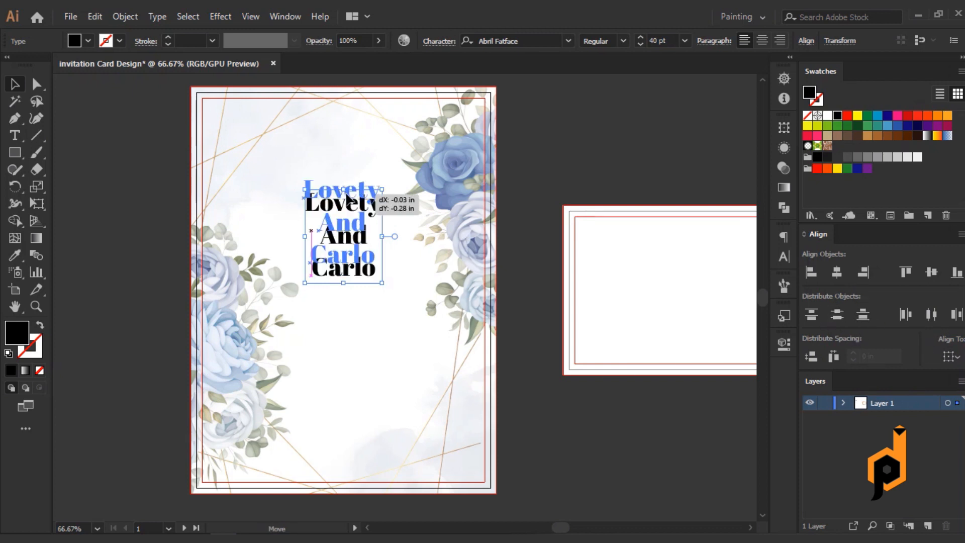
{"action": "left_click", "coordinate": [369, 297]}
Set the word "And" in the Allita font from the script filter and nudge it slightly up and right between the names.
{"action": "scroll", "coordinate": [369, 296], "scroll_direction": "up", "scroll_amount": 2}
{"action": "left_click", "coordinate": [342, 271]}
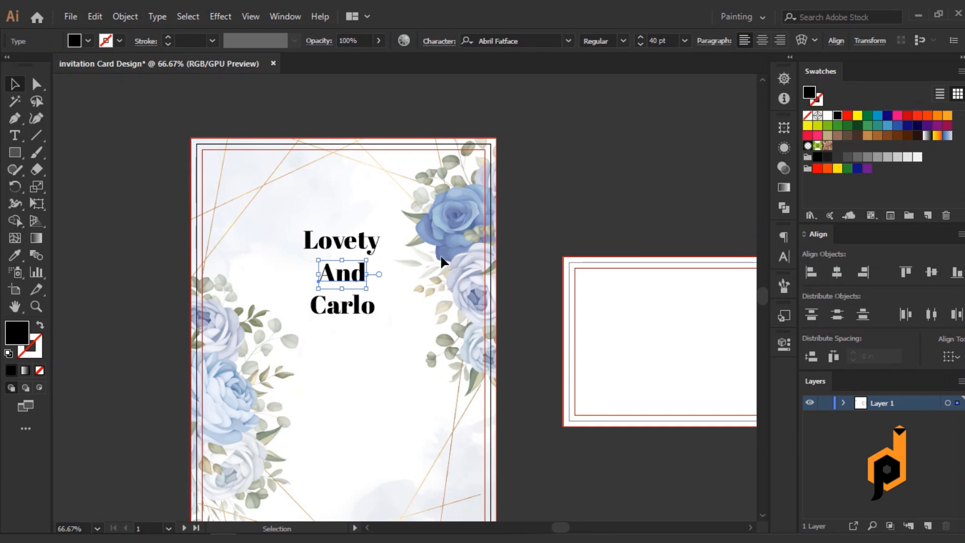
{"action": "left_click", "coordinate": [568, 40]}
{"action": "left_click", "coordinate": [504, 87]}
{"action": "left_click", "coordinate": [460, 206]}
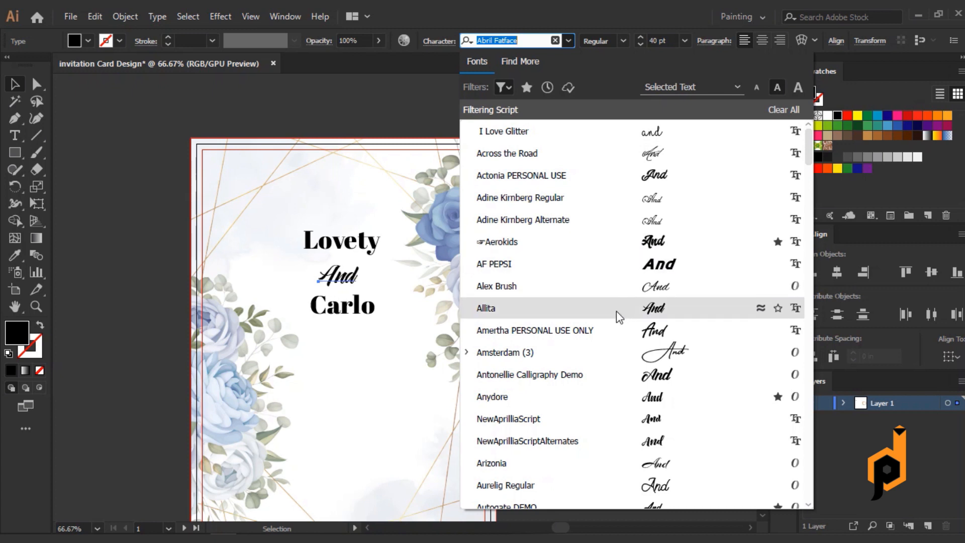
{"action": "left_click", "coordinate": [548, 313]}
{"action": "scroll", "coordinate": [449, 331], "scroll_direction": "down", "scroll_amount": 1}
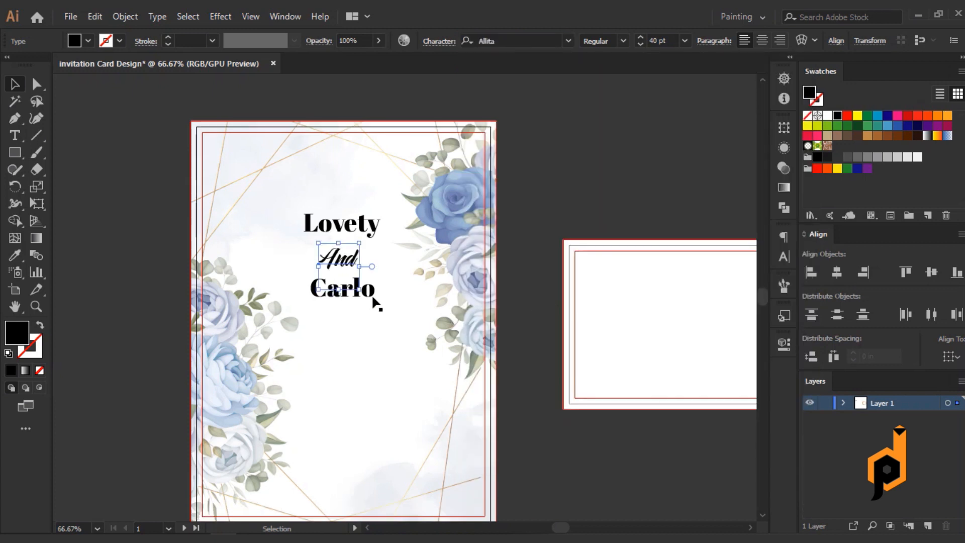
{"action": "left_click", "coordinate": [321, 206]}
{"action": "left_click_drag", "start_coordinate": [349, 262], "coordinate": [350, 256]}
Enlarge the first name to 56 pt and centre it horizontally on the artboard.
{"action": "left_click", "coordinate": [346, 223]}
{"action": "scroll", "coordinate": [659, 42], "scroll_direction": "up", "scroll_amount": 10}
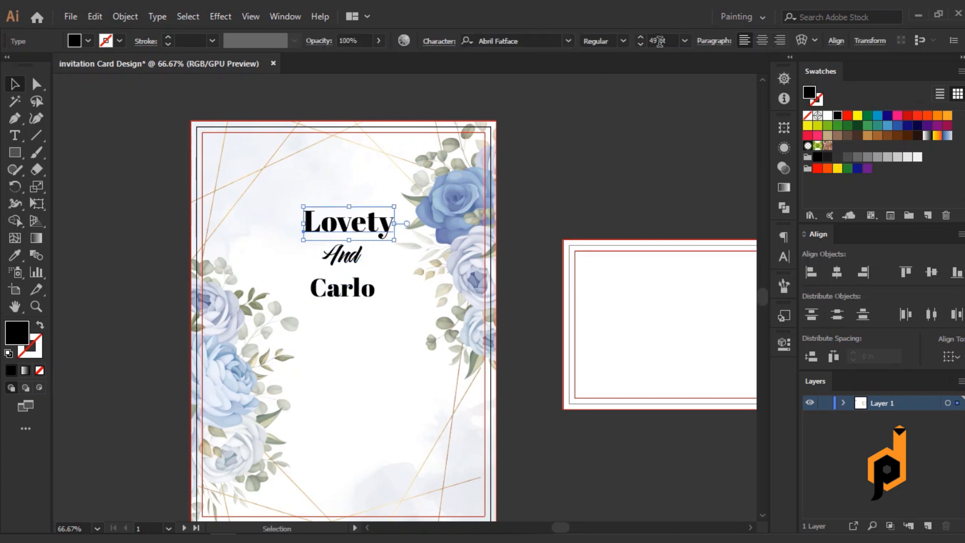
{"action": "left_click", "coordinate": [950, 356]}
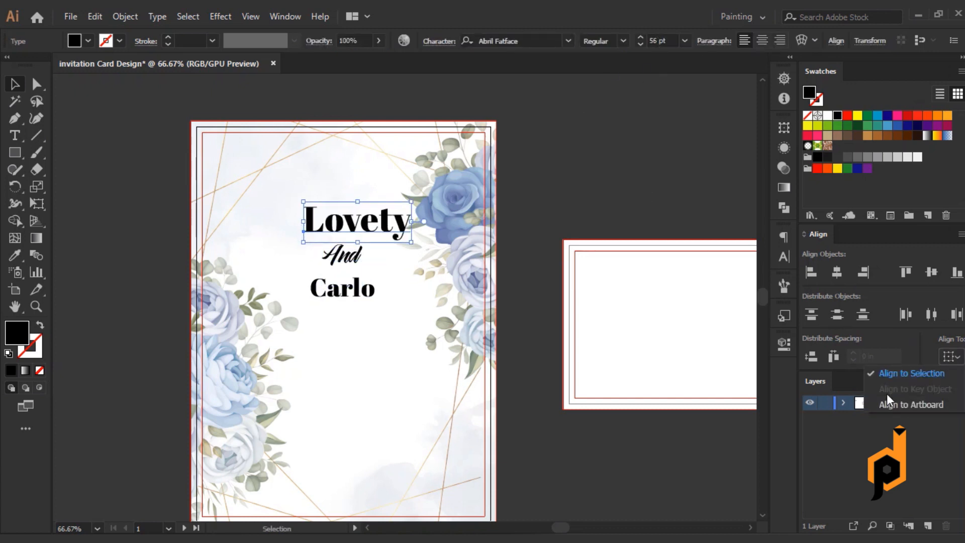
{"action": "left_click", "coordinate": [902, 402]}
{"action": "left_click", "coordinate": [837, 272]}
Match the second name's text style to the first name with the Eyedropper and centre all three text objects on the artboard.
{"action": "left_click", "coordinate": [354, 295]}
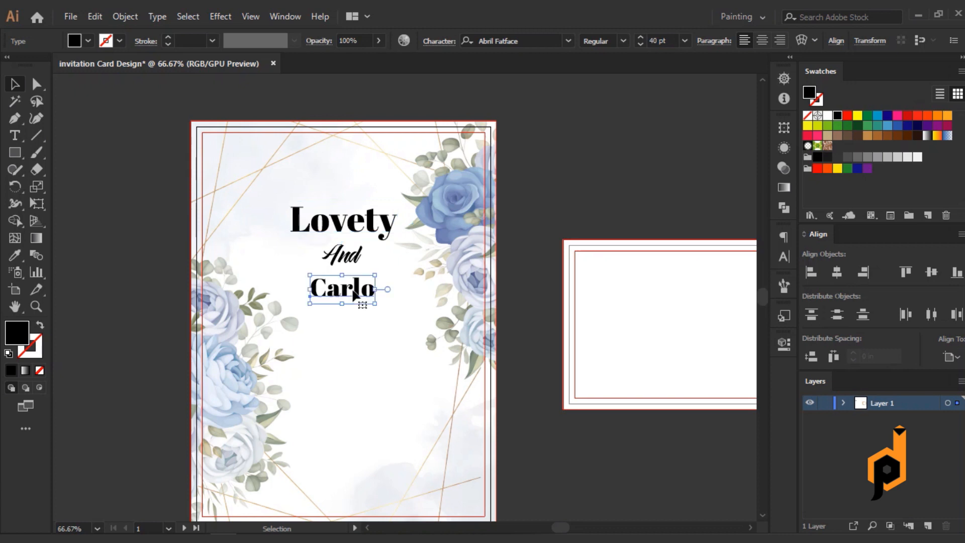
{"action": "left_click", "coordinate": [15, 255]}
{"action": "left_click", "coordinate": [297, 219]}
{"action": "left_click", "coordinate": [15, 84]}
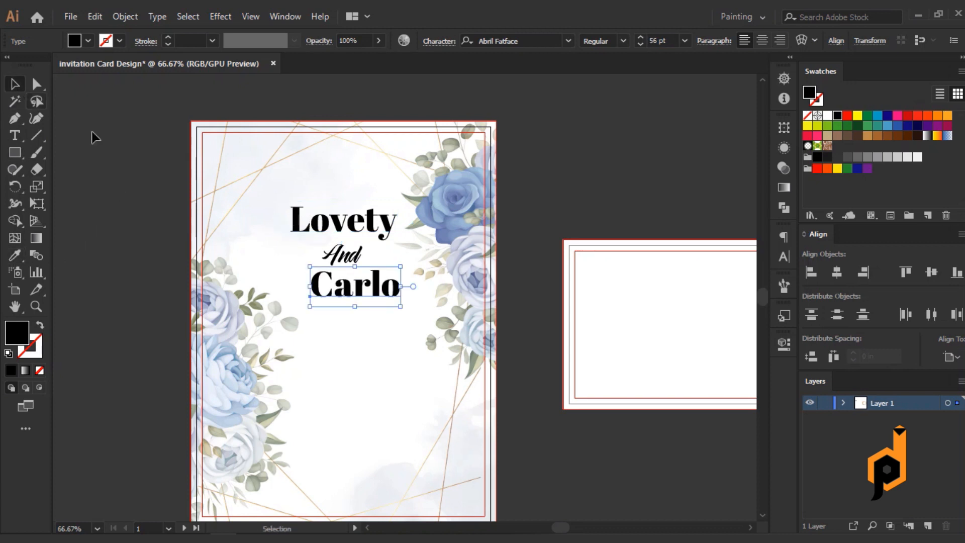
{"action": "left_click_drag", "start_coordinate": [363, 341], "coordinate": [286, 196]}
{"action": "left_click", "coordinate": [837, 272]}
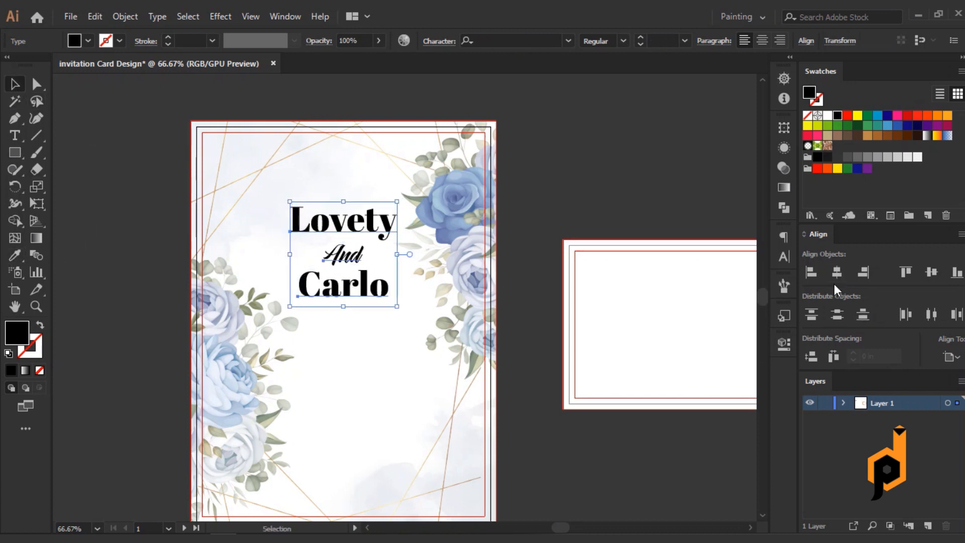
Tighten the stack around "And" by nudging the second name up and the first name down.
{"action": "left_click", "coordinate": [371, 401]}
{"action": "left_click", "coordinate": [368, 291]}
{"action": "key", "text": "Up"}
{"action": "key", "text": "Up"}
{"action": "key", "text": "Up"}
{"action": "key", "text": "Up"}
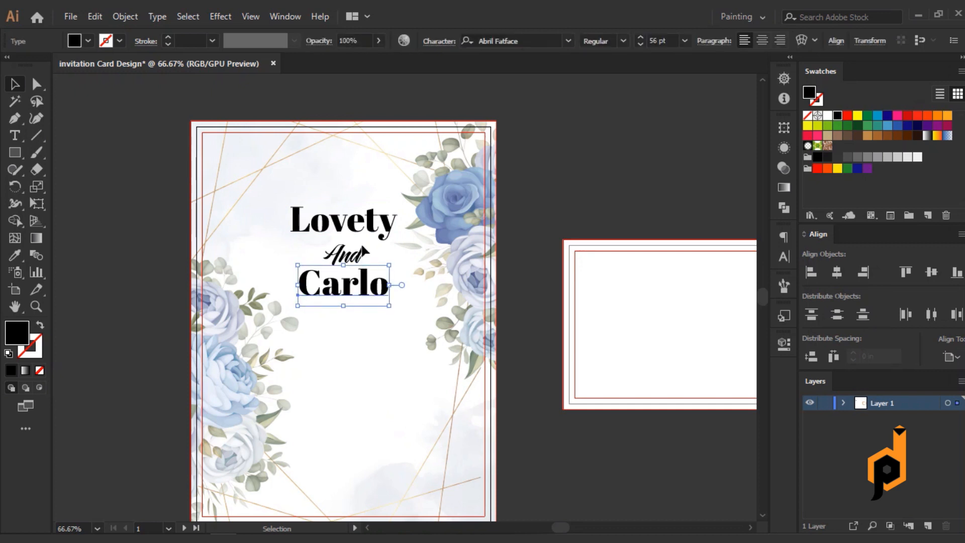
{"action": "left_click", "coordinate": [363, 228]}
{"action": "key", "text": "Down"}
{"action": "key", "text": "Down"}
{"action": "key", "text": "Down"}
{"action": "key", "text": "Down"}
Nudge the three stacked text objects slightly down together and deselect them.
{"action": "left_click_drag", "start_coordinate": [373, 344], "coordinate": [311, 197]}
{"action": "key", "text": "Down"}
{"action": "key", "text": "Down"}
{"action": "key", "text": "Down"}
{"action": "key", "text": "Down"}
{"action": "key", "text": "Down"}
{"action": "key", "text": "Down"}
{"action": "key", "text": "Down"}
{"action": "key", "text": "Down"}
{"action": "key", "text": "Down"}
{"action": "key", "text": "Down"}
{"action": "key", "text": "Down"}
{"action": "key", "text": "Down"}
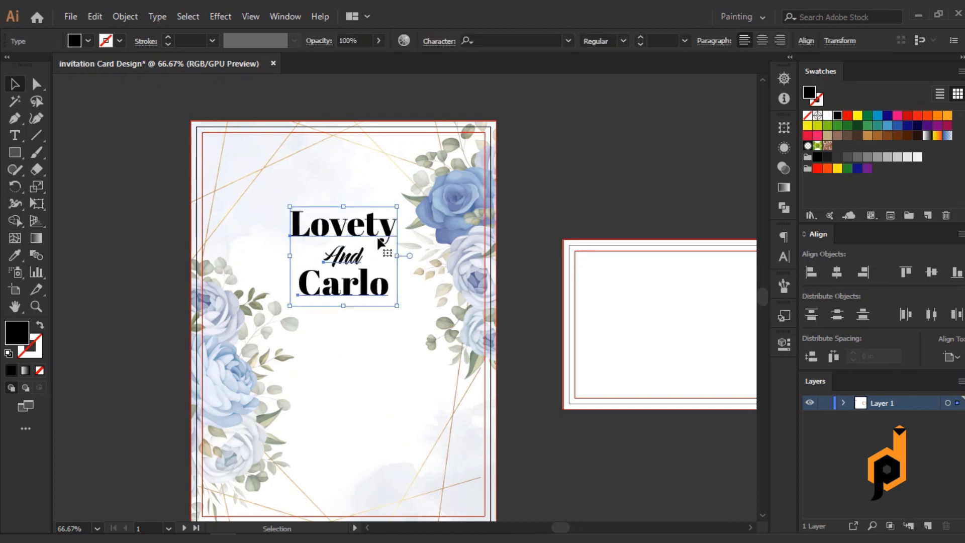
{"action": "key", "text": "Down"}
{"action": "key", "text": "Down"}
{"action": "key", "text": "Down"}
{"action": "key", "text": "Down"}
{"action": "key", "text": "Down"}
{"action": "key", "text": "Down"}
{"action": "key", "text": "Down"}
{"action": "key", "text": "Down"}
{"action": "key", "text": "Down"}
{"action": "left_click", "coordinate": [363, 375]}
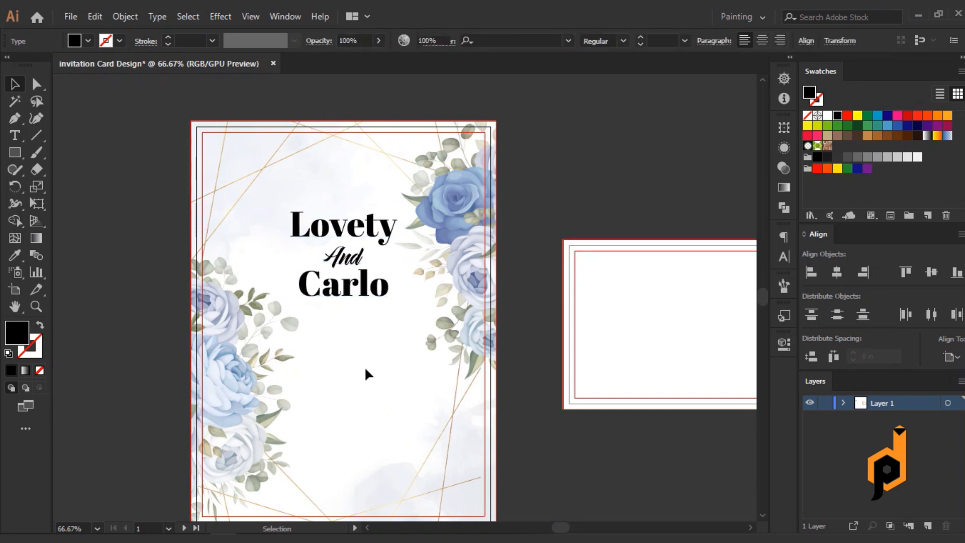
Copy "invite you to join" from the Notepad document and add it as point text below the names in Illustrator.
{"action": "scroll", "coordinate": [372, 367], "scroll_direction": "down", "scroll_amount": 2}
{"action": "scroll", "coordinate": [372, 371], "scroll_direction": "down", "scroll_amount": 2}
{"action": "key", "text": "alt+Tab"}
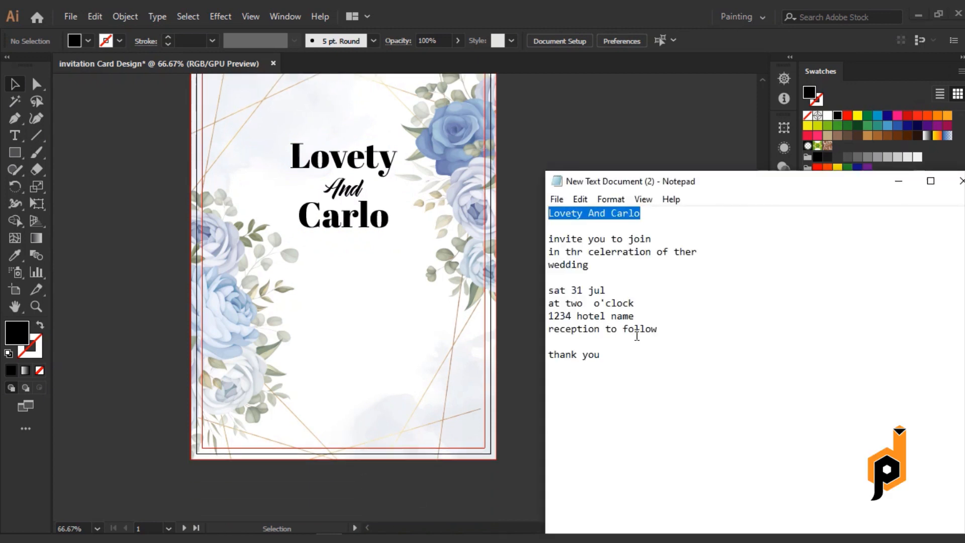
{"action": "left_click_drag", "start_coordinate": [657, 241], "coordinate": [549, 239]}
{"action": "right_click", "coordinate": [577, 238]}
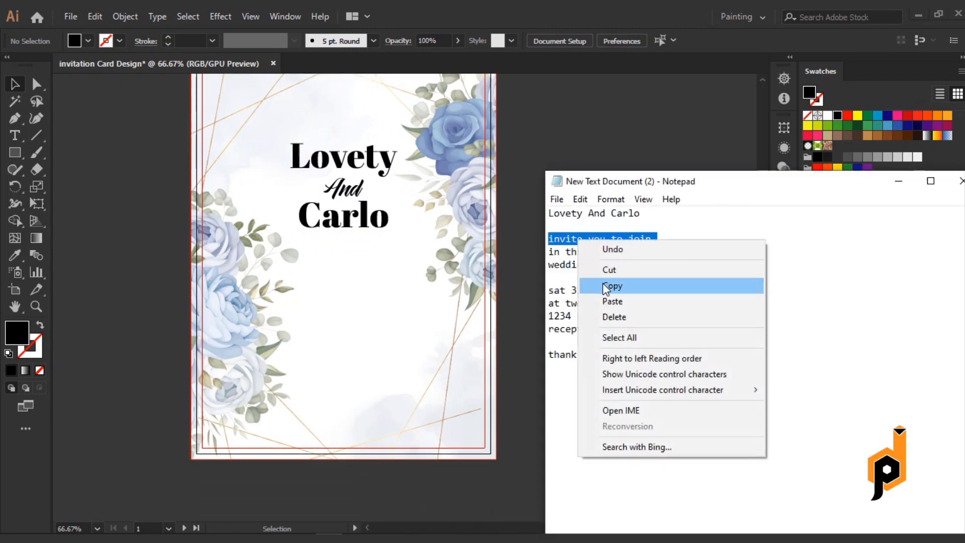
{"action": "left_click", "coordinate": [591, 285]}
{"action": "key", "text": "alt+Tab"}
{"action": "key", "text": "t"}
{"action": "left_click", "coordinate": [291, 285]}
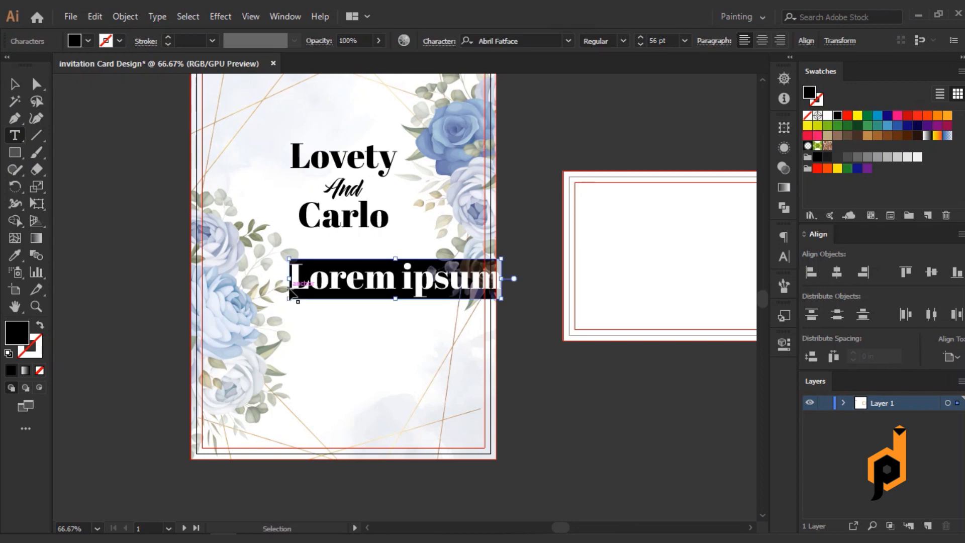
{"action": "key", "text": "ctrl+v"}
Change the "invite you to join" line to uppercase and shift it left.
{"action": "left_click", "coordinate": [14, 84]}
{"action": "left_click", "coordinate": [157, 16]}
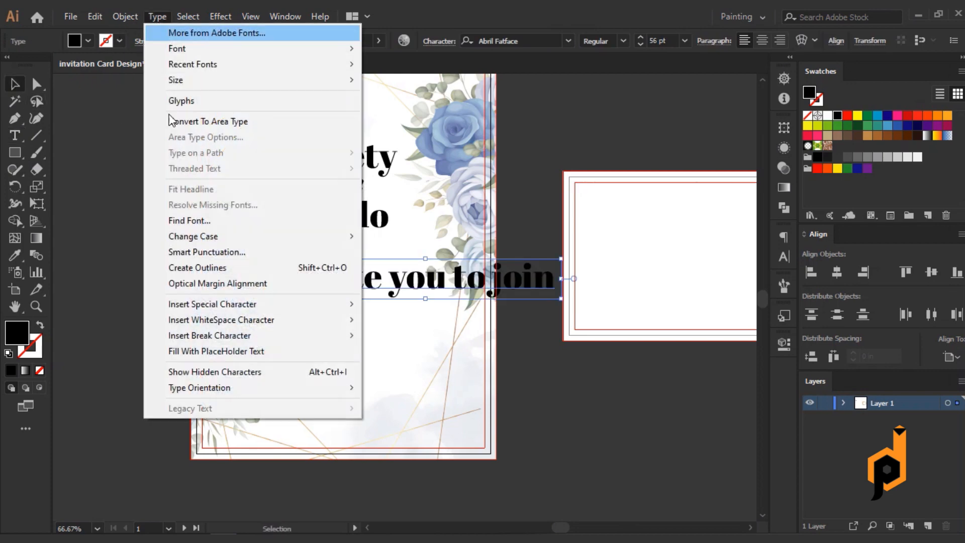
{"action": "mouse_move", "coordinate": [327, 236]}
{"action": "left_click", "coordinate": [397, 242]}
{"action": "left_click_drag", "start_coordinate": [439, 276], "coordinate": [386, 275]}
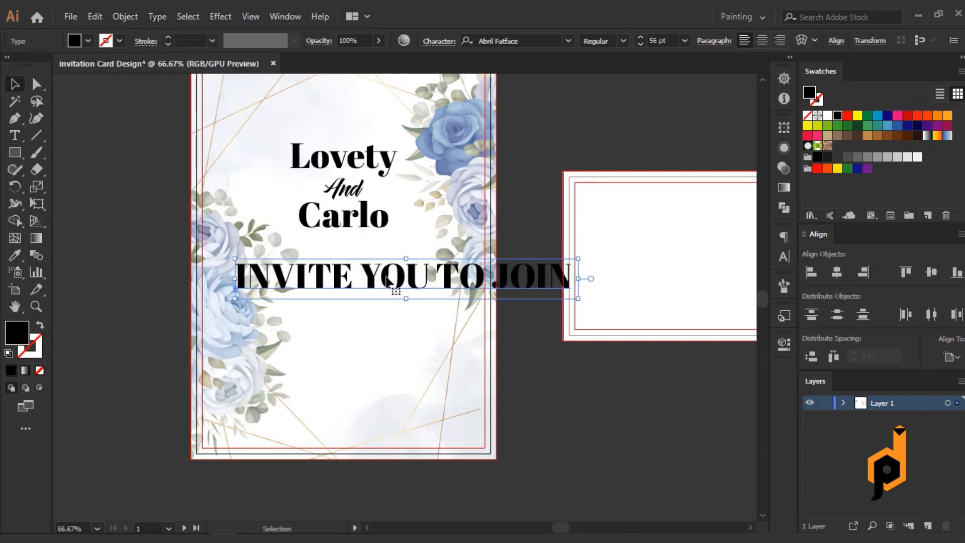
Set the "INVITE YOU TO JOIN" line to 15 pt and place it centred below the second name.
{"action": "left_click", "coordinate": [661, 41]}
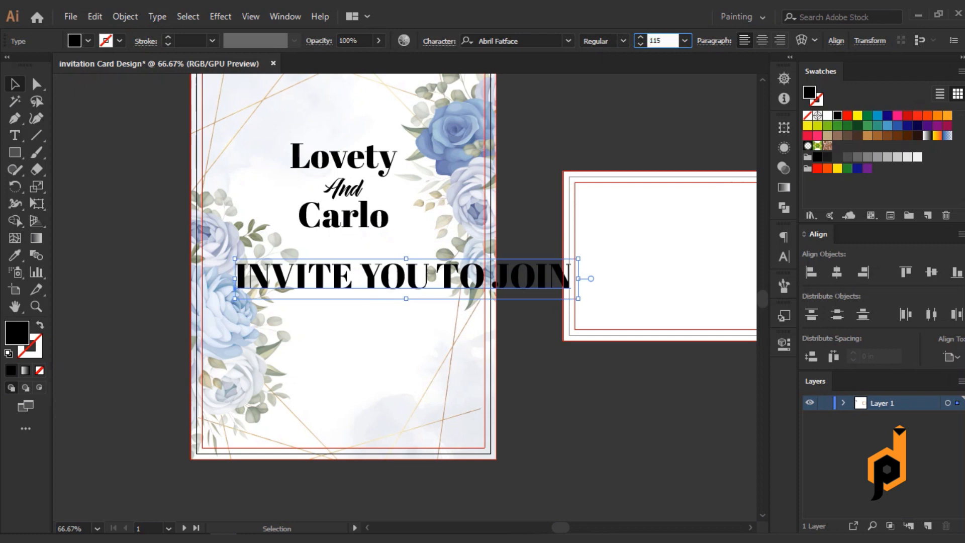
{"action": "type", "text": "5"}
{"action": "key", "text": "Return"}
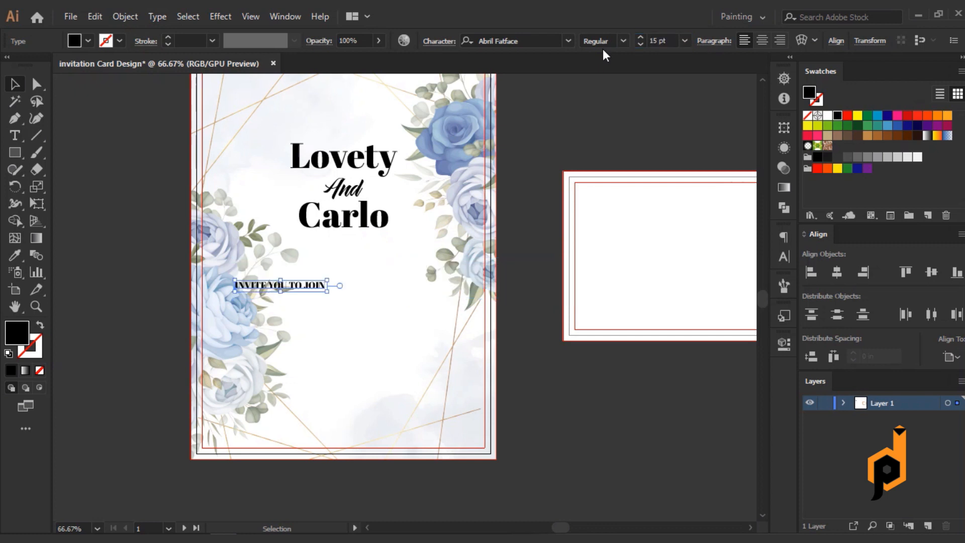
{"action": "left_click_drag", "start_coordinate": [297, 284], "coordinate": [361, 263]}
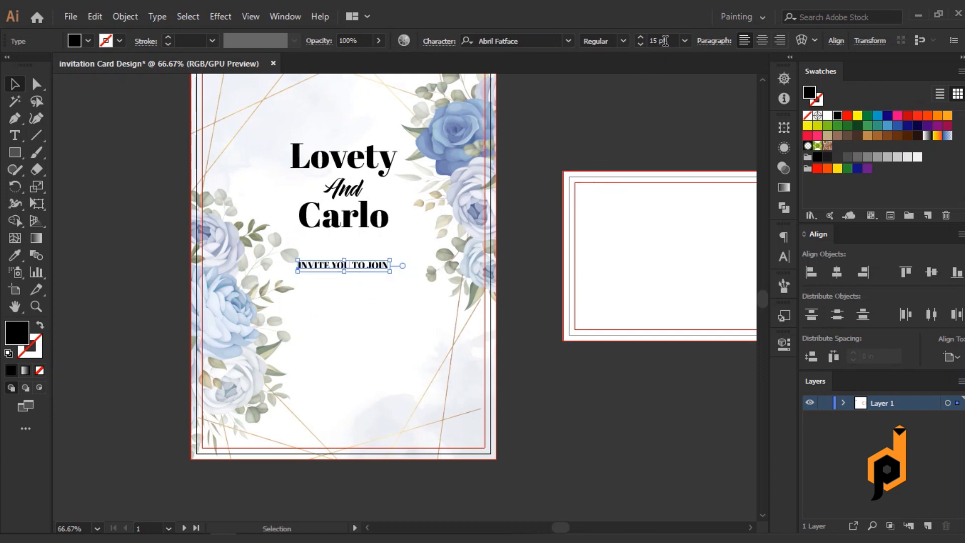
Try font sizes from 14 to 17 pt on the "INVITE YOU TO JOIN" line and return it to 15 pt.
{"action": "left_click", "coordinate": [622, 43]}
{"action": "left_click", "coordinate": [622, 44]}
{"action": "scroll", "coordinate": [660, 42], "scroll_direction": "down", "scroll_amount": 1}
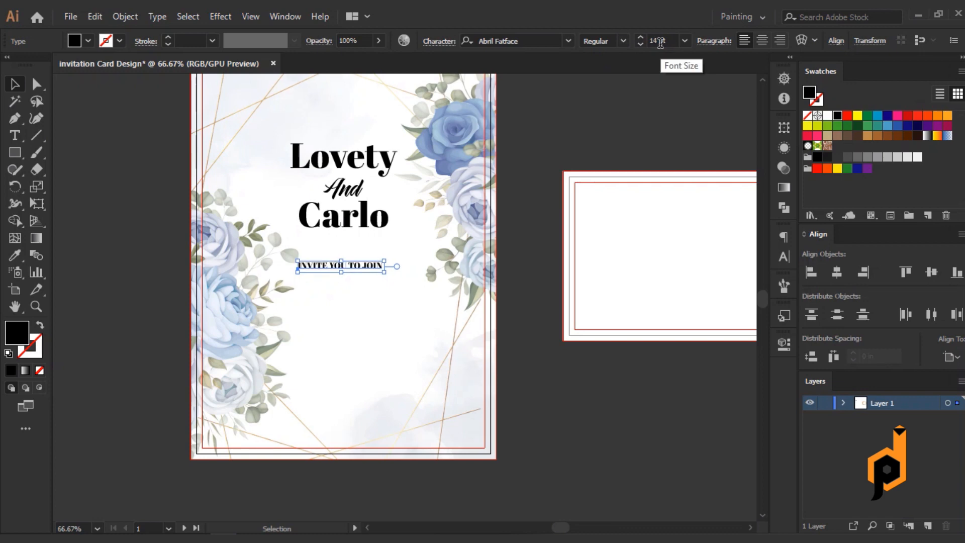
{"action": "scroll", "coordinate": [660, 43], "scroll_direction": "up", "scroll_amount": 1}
{"action": "scroll", "coordinate": [660, 43], "scroll_direction": "up", "scroll_amount": 3}
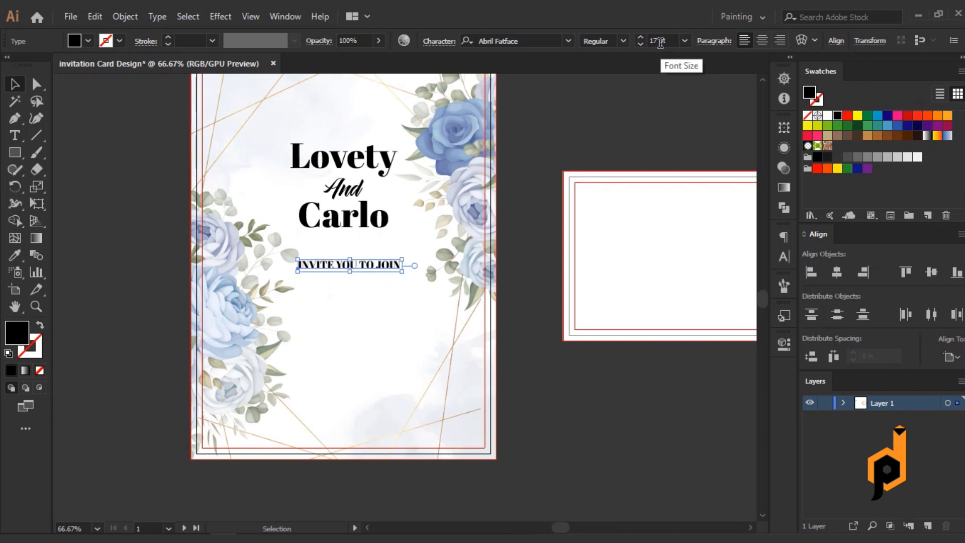
{"action": "scroll", "coordinate": [660, 43], "scroll_direction": "down", "scroll_amount": 2}
{"action": "scroll", "coordinate": [658, 46], "scroll_direction": "down", "scroll_amount": 1}
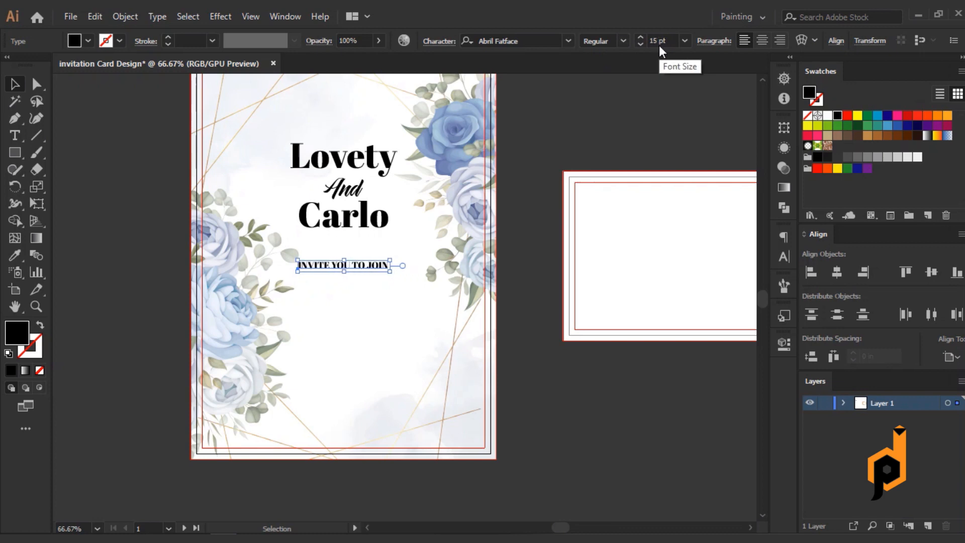
Set the "INVITE YOU TO JOIN" line in Baskerville Regular from the serif filter at 16 pt.
{"action": "left_click", "coordinate": [569, 42]}
{"action": "left_click", "coordinate": [508, 88]}
{"action": "left_click", "coordinate": [409, 171]}
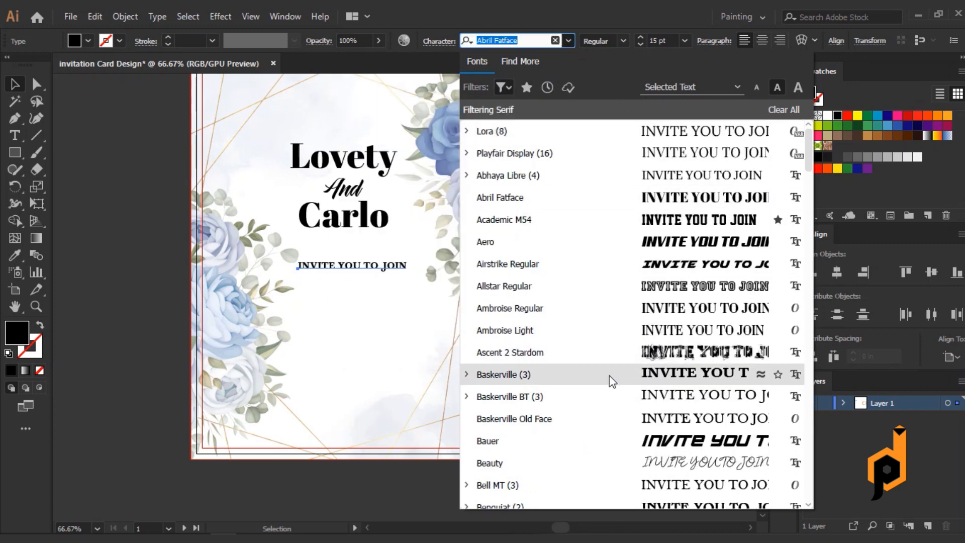
{"action": "left_click", "coordinate": [609, 375]}
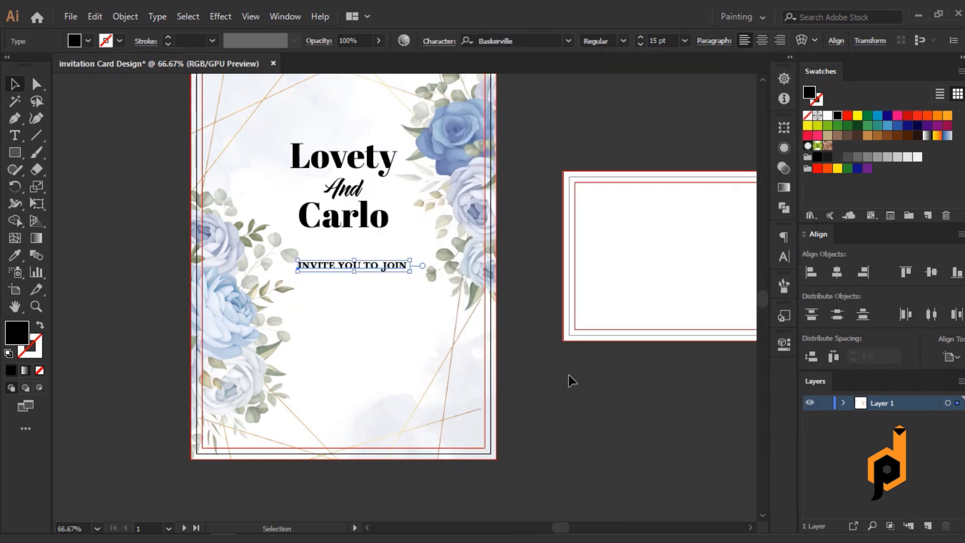
{"action": "left_click", "coordinate": [623, 44]}
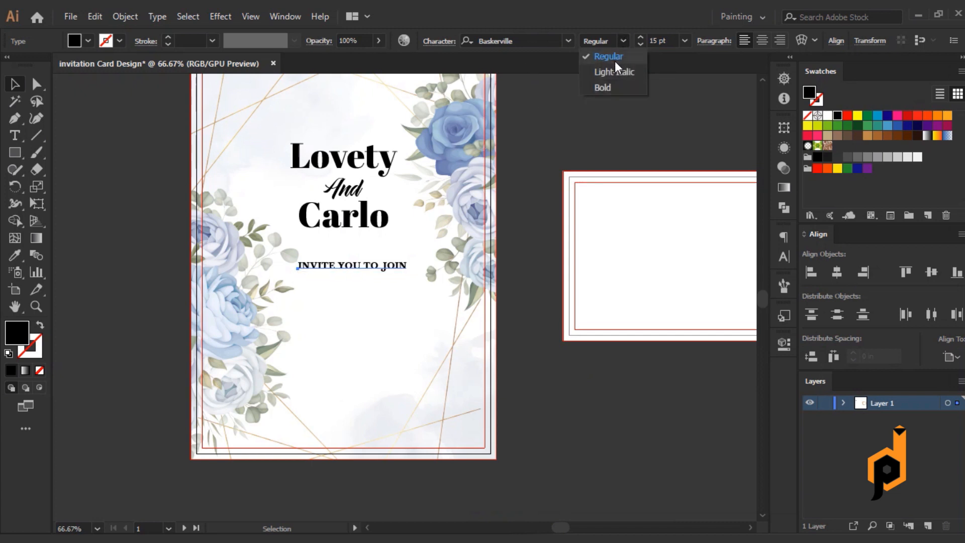
{"action": "left_click", "coordinate": [615, 60]}
{"action": "left_click", "coordinate": [381, 328]}
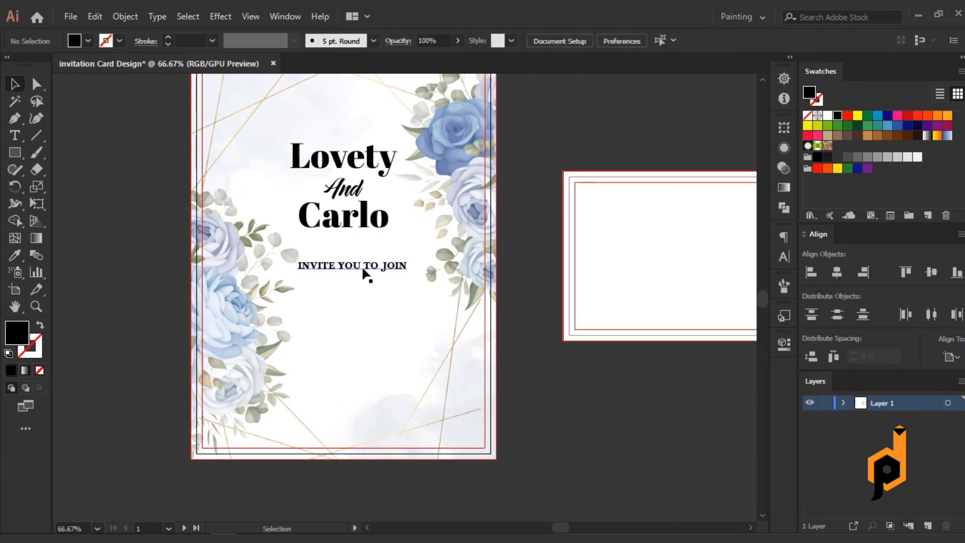
{"action": "left_click", "coordinate": [361, 265]}
{"action": "scroll", "coordinate": [667, 40], "scroll_direction": "up", "scroll_amount": 1}
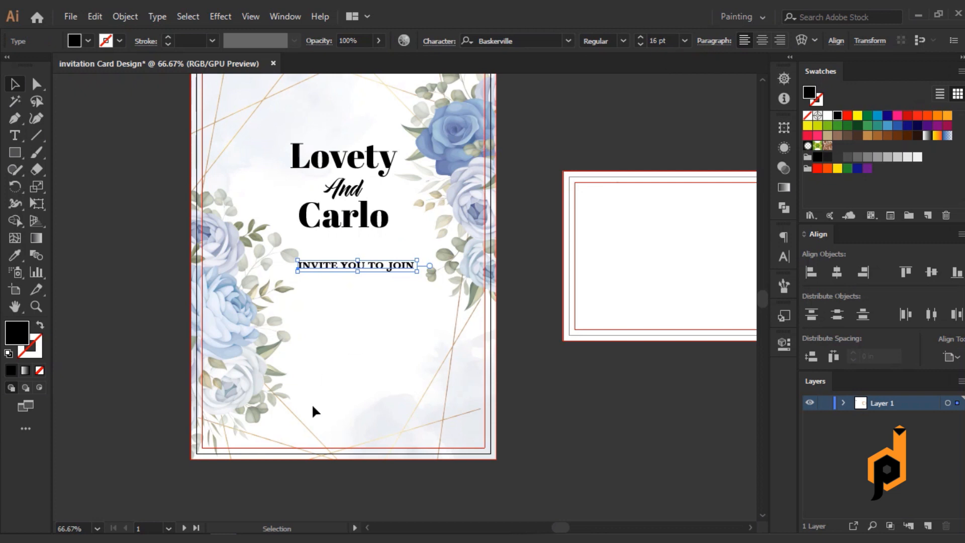
Copy "in thr celerration of ther" from Notepad and paste it over a duplicate of the invitation line placed directly below it.
{"action": "key", "text": "alt+Tab"}
{"action": "left_click_drag", "start_coordinate": [696, 251], "coordinate": [540, 251]}
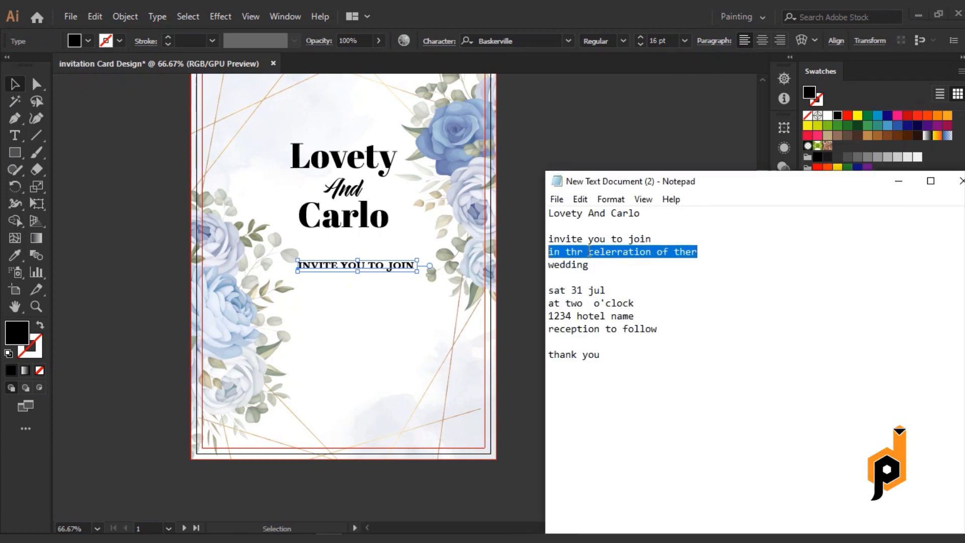
{"action": "right_click", "coordinate": [589, 250]}
{"action": "left_click", "coordinate": [623, 296]}
{"action": "left_click", "coordinate": [363, 270]}
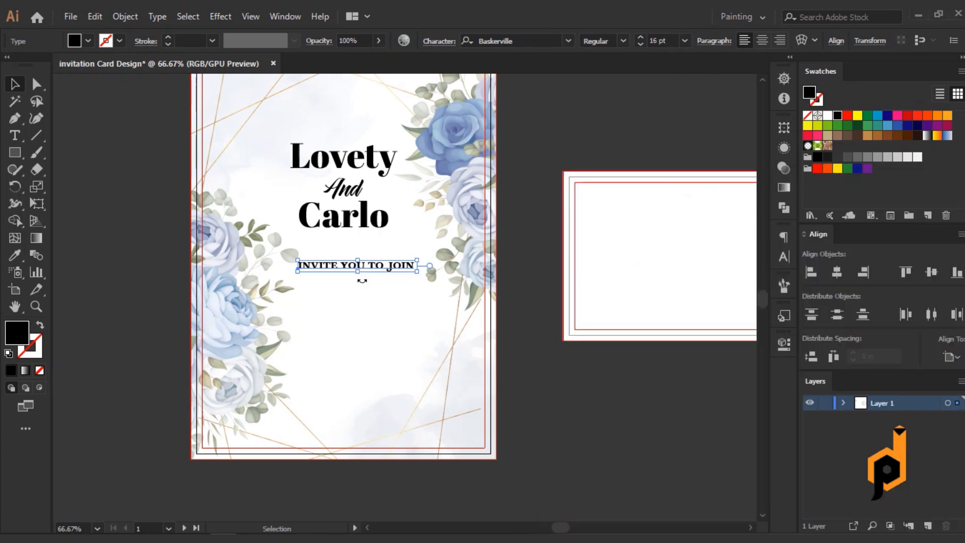
{"action": "left_click_drag", "start_coordinate": [365, 267], "coordinate": [366, 280]}
{"action": "triple_click", "coordinate": [367, 277]}
{"action": "key", "text": "ctrl+v"}
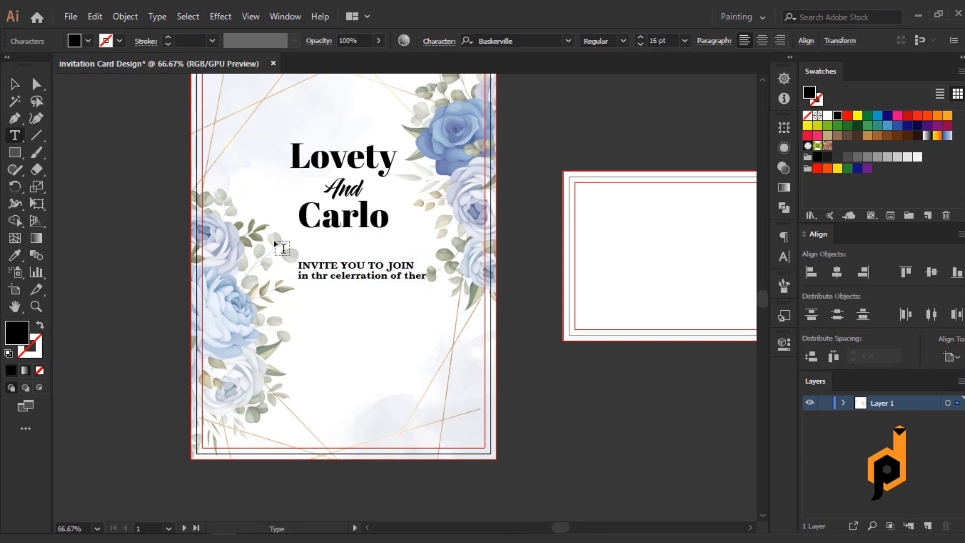
Change the second line to uppercase and centre both invitation lines horizontally on the artboard.
{"action": "key", "text": "Escape"}
{"action": "left_click", "coordinate": [158, 17]}
{"action": "mouse_move", "coordinate": [207, 236]}
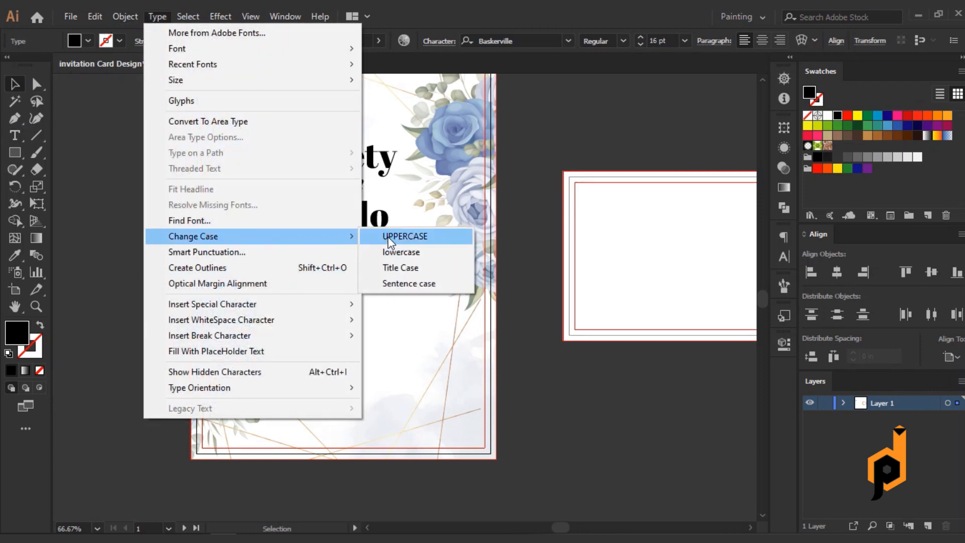
{"action": "left_click", "coordinate": [390, 237]}
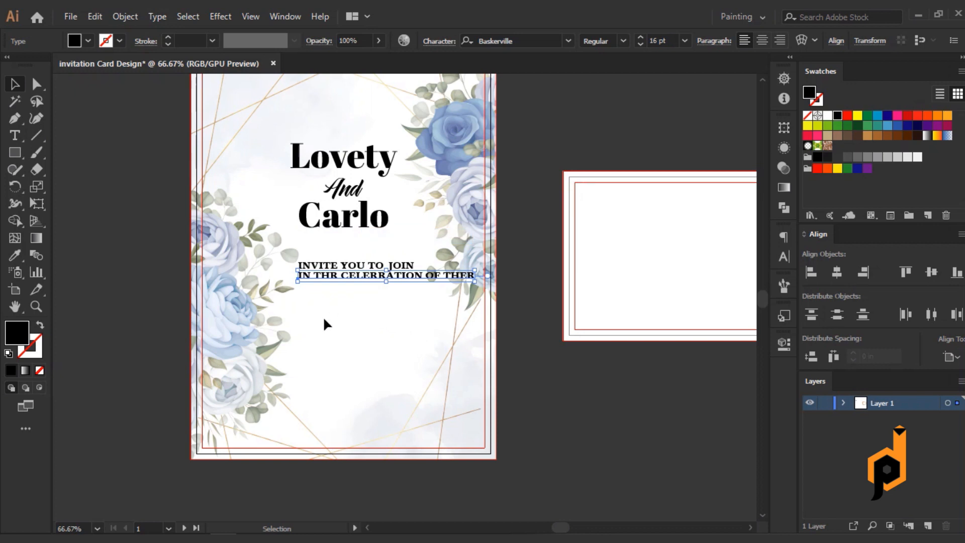
{"action": "left_click", "coordinate": [371, 260], "text": "shift"}
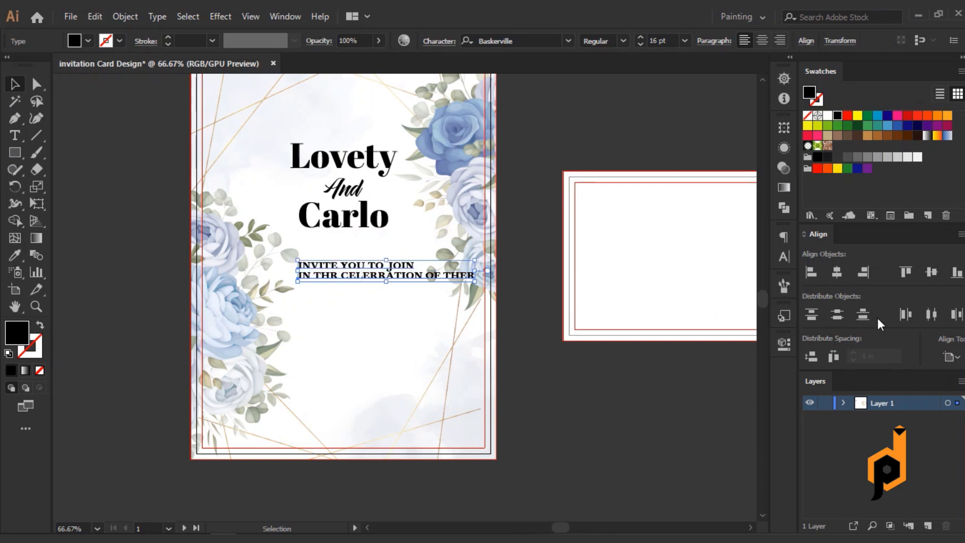
{"action": "left_click", "coordinate": [835, 271]}
{"action": "left_click", "coordinate": [406, 363]}
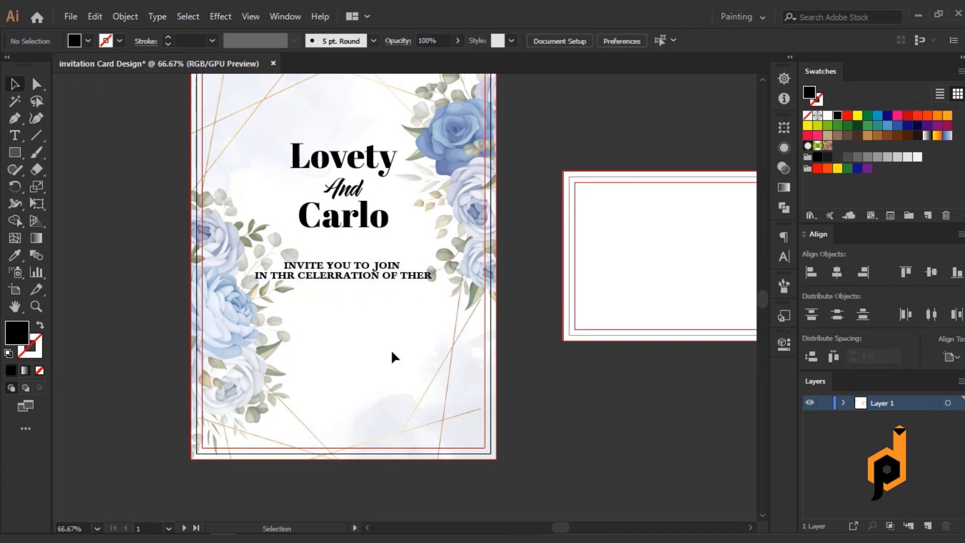
Shift the two invitation lines slightly right and up, and move the stacked names slightly down and right.
{"action": "mouse_move", "coordinate": [333, 279]}
{"action": "left_mouse_down"}
{"action": "mouse_move", "coordinate": [345, 259]}
{"action": "mouse_move", "coordinate": [347, 276]}
{"action": "left_mouse_up"}
{"action": "left_click", "coordinate": [348, 343]}
{"action": "left_click", "coordinate": [353, 259]}
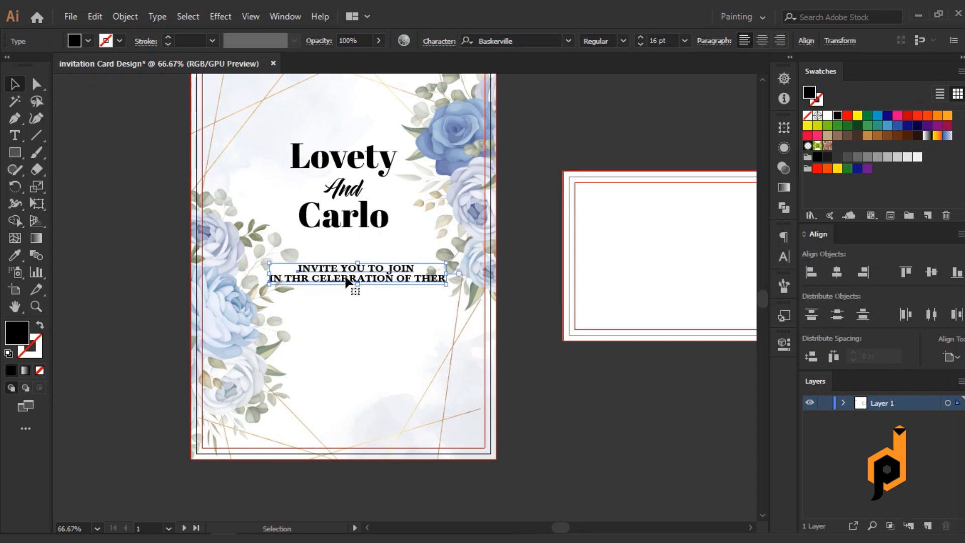
{"action": "mouse_move", "coordinate": [349, 167]}
{"action": "left_mouse_down"}
{"action": "mouse_move", "coordinate": [353, 182]}
{"action": "mouse_move", "coordinate": [353, 170]}
{"action": "left_mouse_up"}
{"action": "left_click_drag", "start_coordinate": [348, 271], "coordinate": [348, 265]}
{"action": "left_click", "coordinate": [358, 328]}
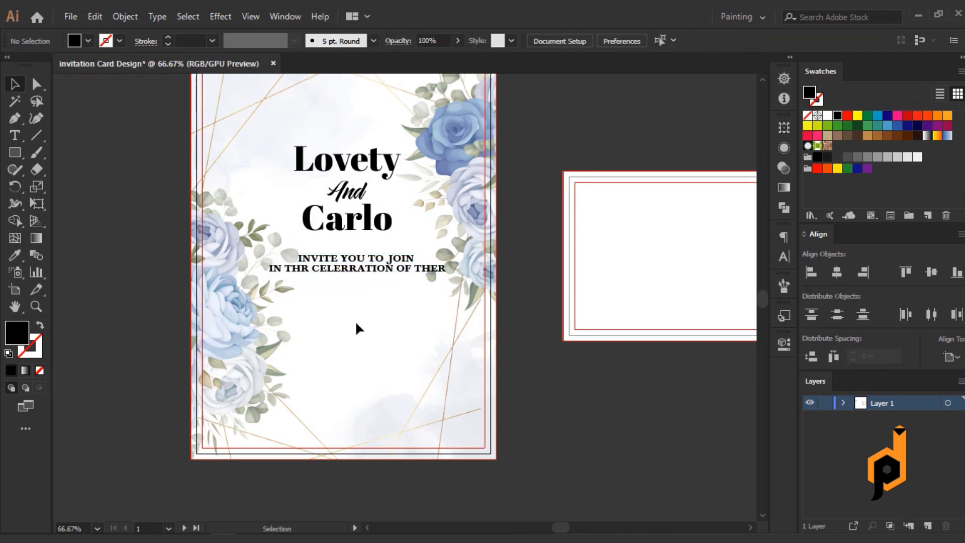
Copy "wedding" from Notepad and paste it as a new text object below the two invitation lines.
{"action": "left_click", "coordinate": [330, 537]}
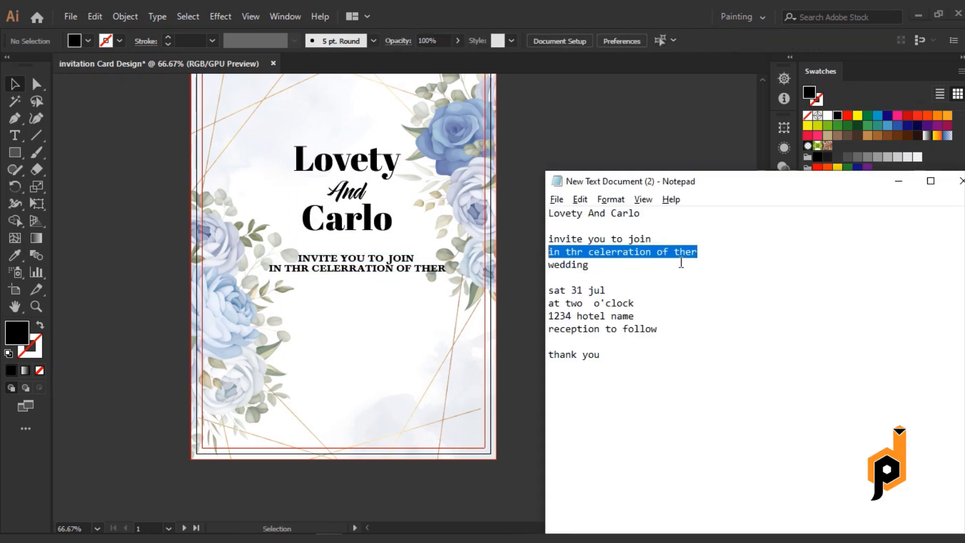
{"action": "left_click_drag", "start_coordinate": [596, 266], "coordinate": [548, 266]}
{"action": "right_click", "coordinate": [586, 268]}
{"action": "left_click", "coordinate": [674, 316]}
{"action": "left_click", "coordinate": [15, 135]}
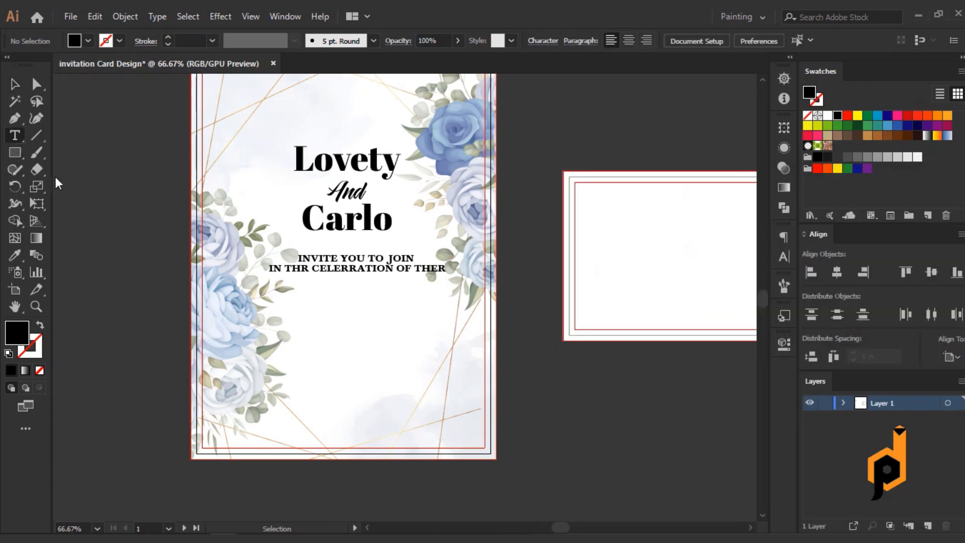
{"action": "left_click", "coordinate": [318, 308]}
{"action": "key", "text": "ctrl+v"}
{"action": "left_click", "coordinate": [14, 84]}
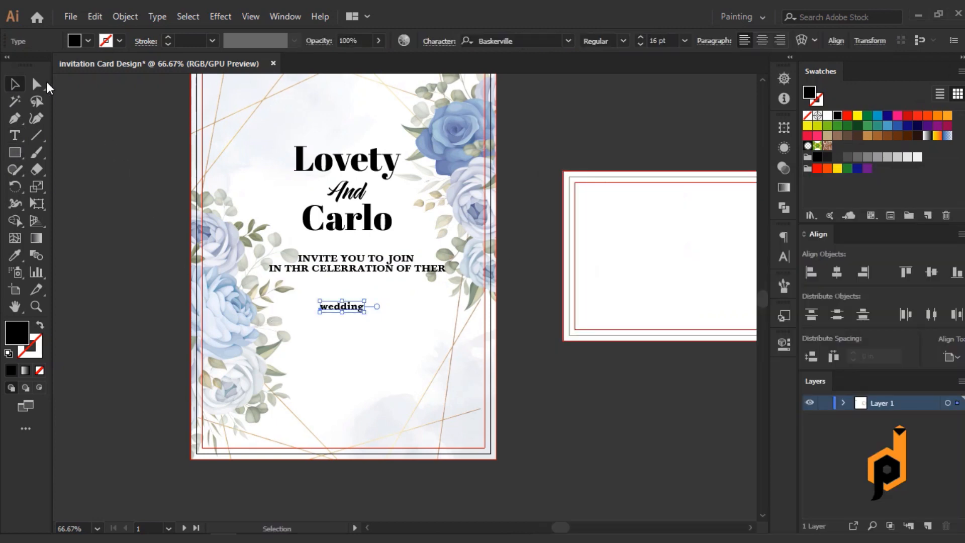
Change the wedding text to uppercase and set it in Abril Fatface Regular at 39 pt.
{"action": "left_click", "coordinate": [157, 16]}
{"action": "mouse_move", "coordinate": [312, 241]}
{"action": "left_click", "coordinate": [370, 254]}
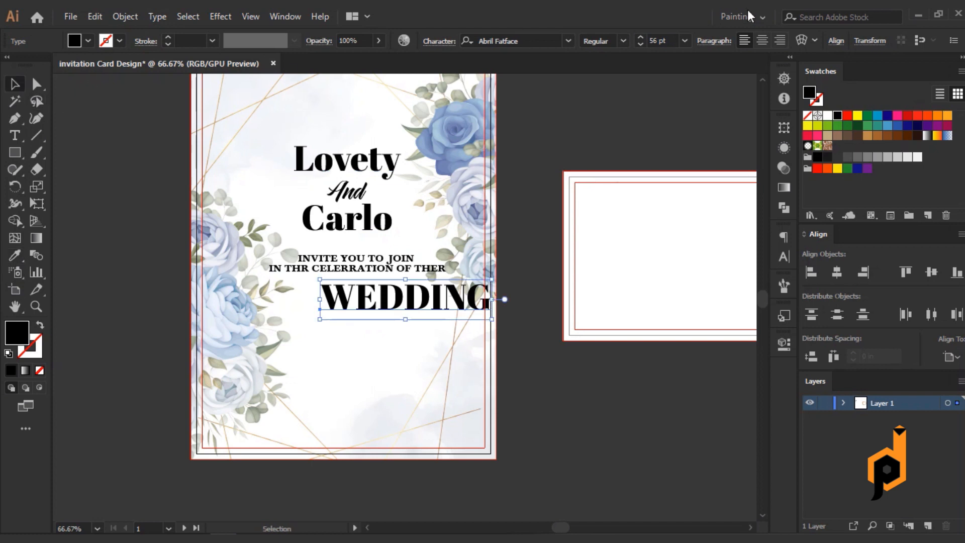
{"action": "scroll", "coordinate": [663, 38], "scroll_direction": "down", "scroll_amount": 17}
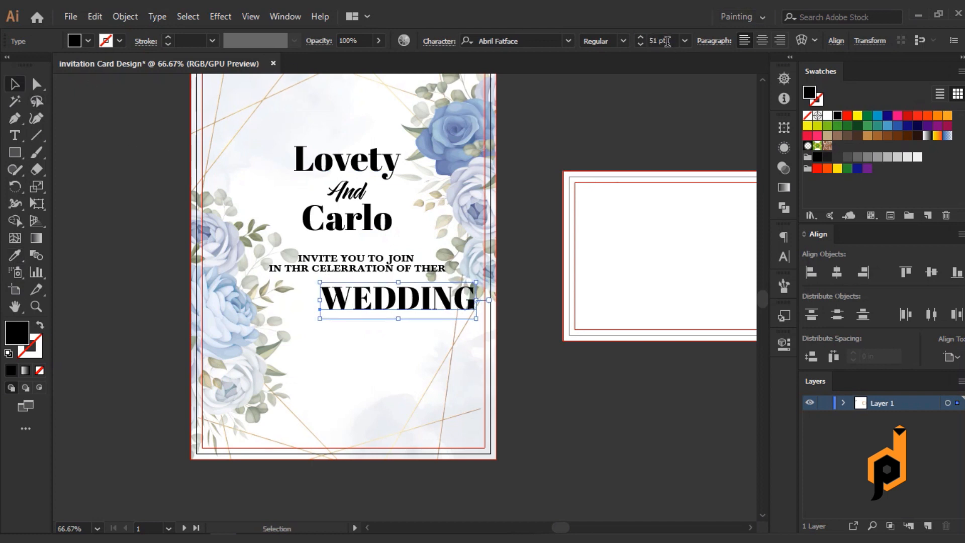
Centre WEDDING horizontally on the uppermost name of the couple.
{"action": "left_click", "coordinate": [356, 194], "text": "shift"}
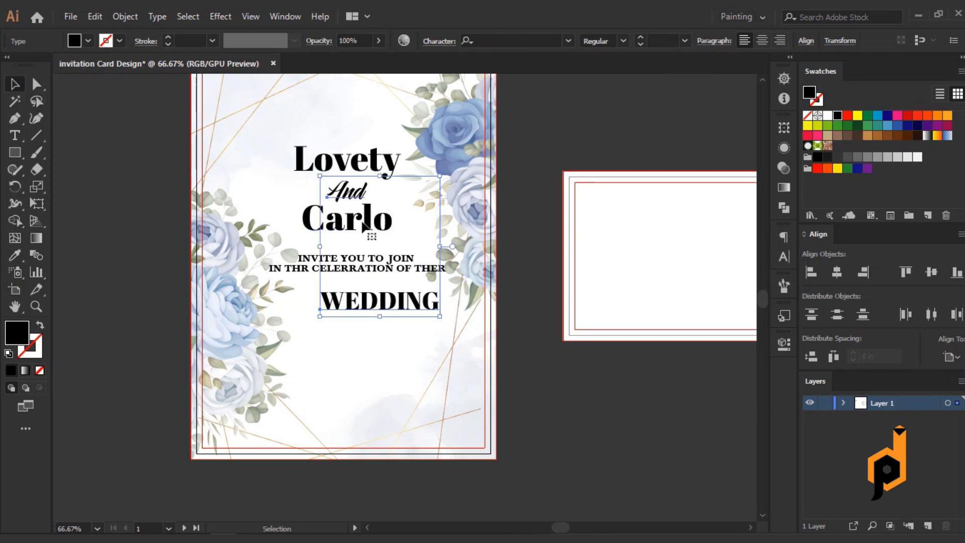
{"action": "left_click", "coordinate": [339, 164]}
{"action": "left_click", "coordinate": [367, 302], "text": "shift"}
{"action": "left_click", "coordinate": [345, 165]}
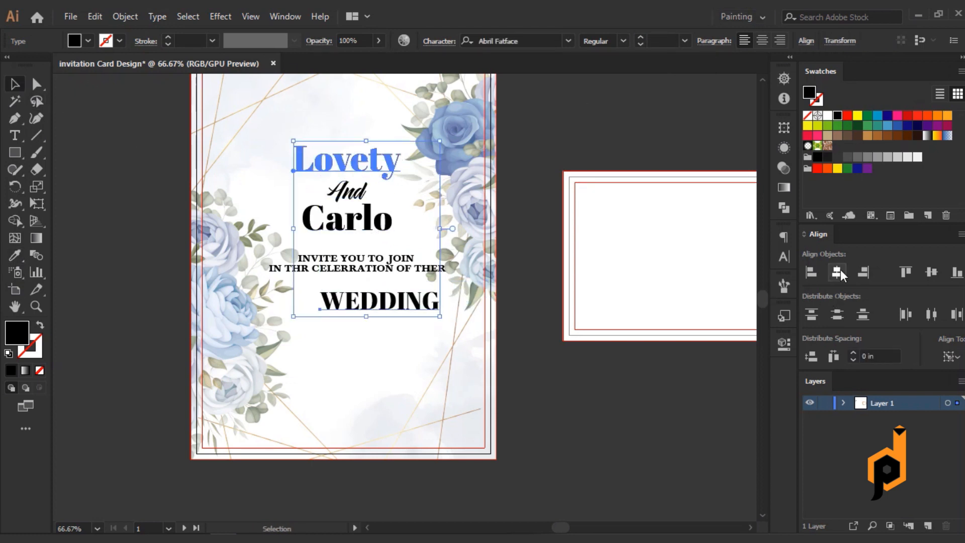
{"action": "left_click", "coordinate": [839, 272]}
{"action": "left_click", "coordinate": [379, 385]}
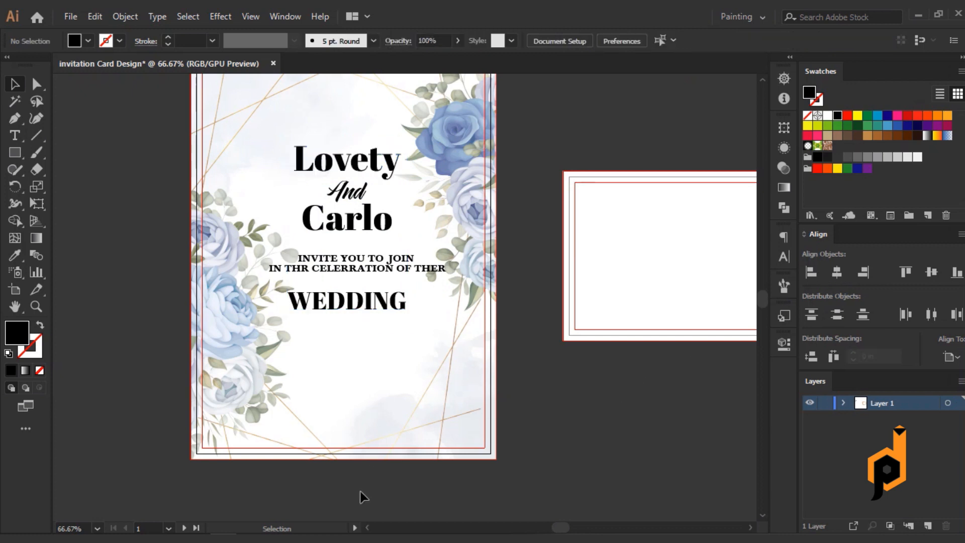
Copy "sat 31 jul" from Notepad and paste it as a new text object directly below WEDDING.
{"action": "key", "text": "alt+Tab"}
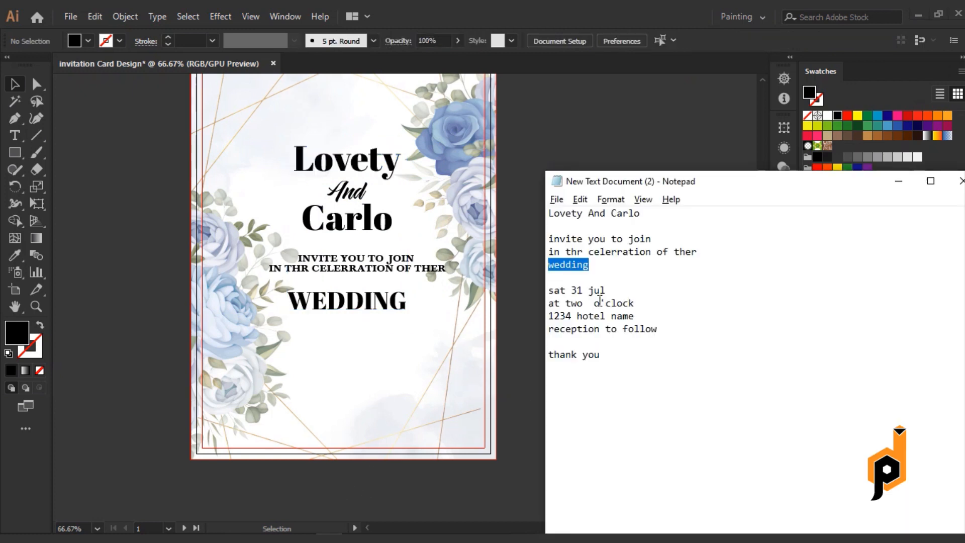
{"action": "left_click_drag", "start_coordinate": [614, 290], "coordinate": [525, 292]}
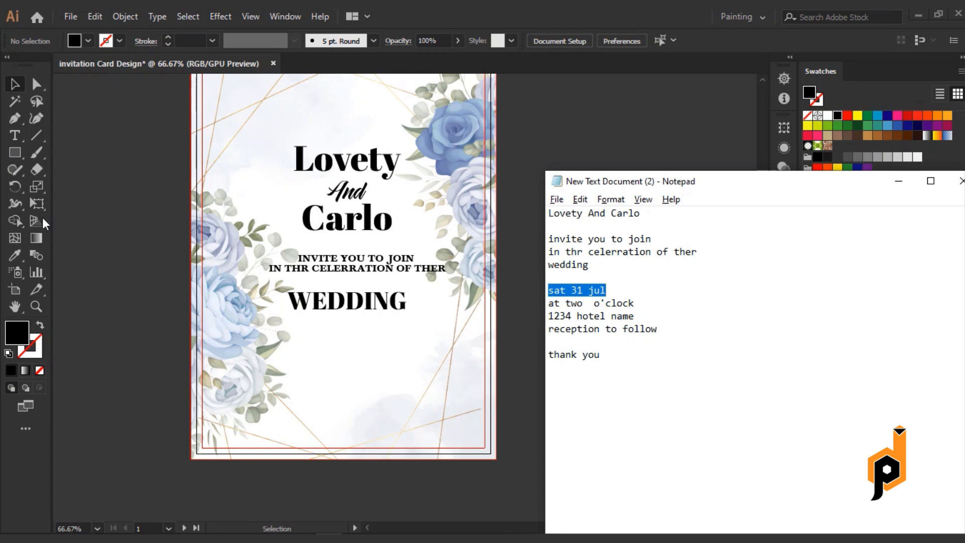
{"action": "key", "text": "alt+Tab"}
{"action": "left_click", "coordinate": [16, 134]}
{"action": "left_click", "coordinate": [309, 343]}
{"action": "key", "text": "ctrl+v"}
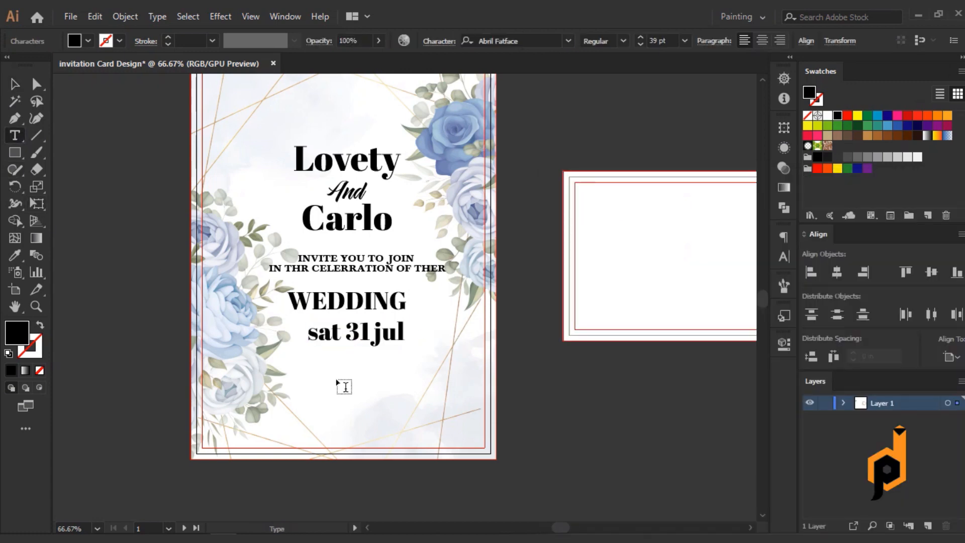
{"action": "left_click", "coordinate": [15, 83]}
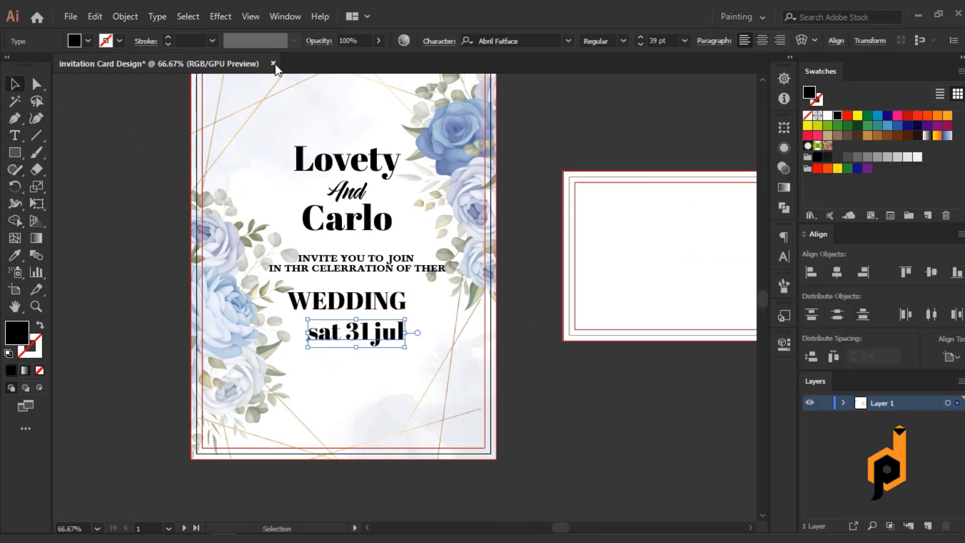
Change the date text to uppercase, shift it slightly left and set its size to 23 pt.
{"action": "left_click", "coordinate": [158, 16]}
{"action": "mouse_move", "coordinate": [196, 234]}
{"action": "left_click", "coordinate": [382, 235]}
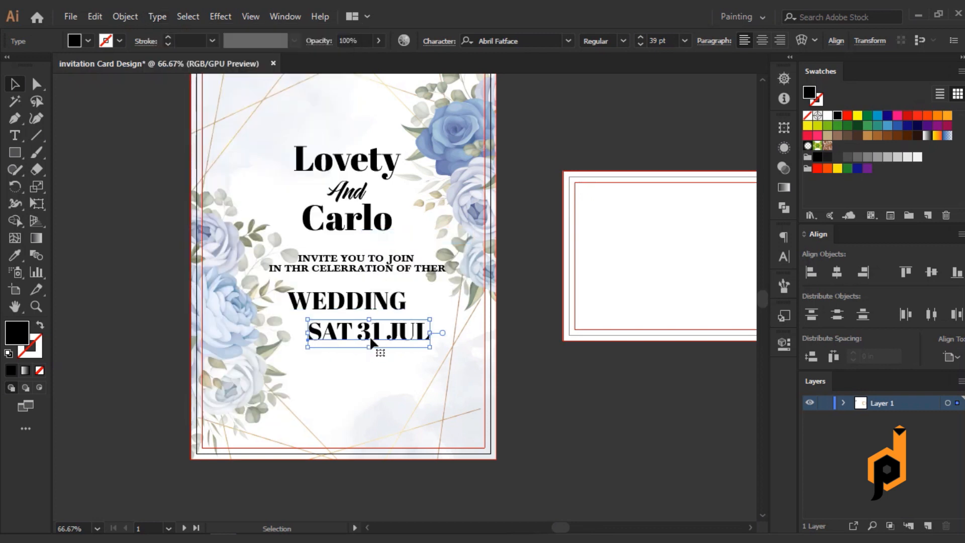
{"action": "left_click_drag", "start_coordinate": [372, 337], "coordinate": [367, 337]}
{"action": "scroll", "coordinate": [664, 40], "scroll_direction": "down", "scroll_amount": 6}
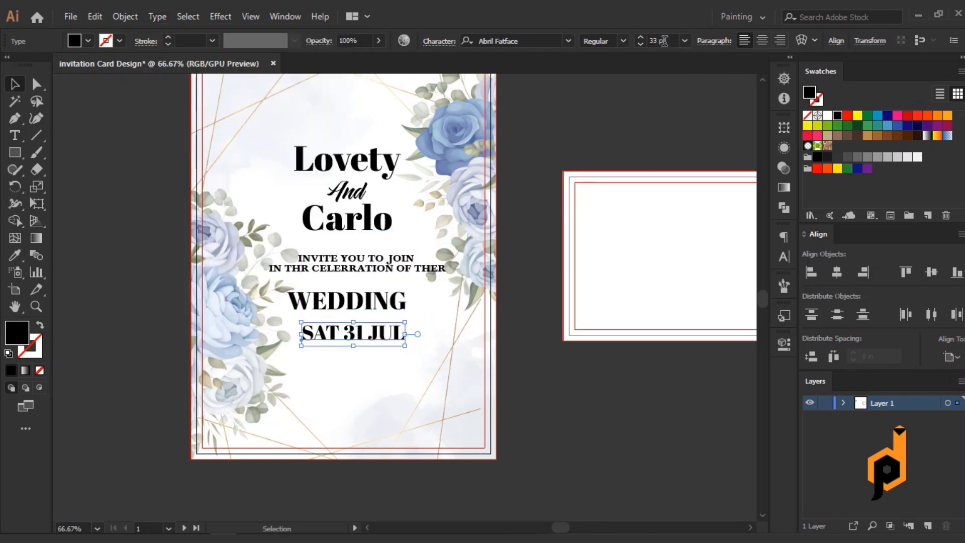
{"action": "scroll", "coordinate": [664, 41], "scroll_direction": "down", "scroll_amount": 11}
{"action": "scroll", "coordinate": [664, 41], "scroll_direction": "up", "scroll_amount": 1}
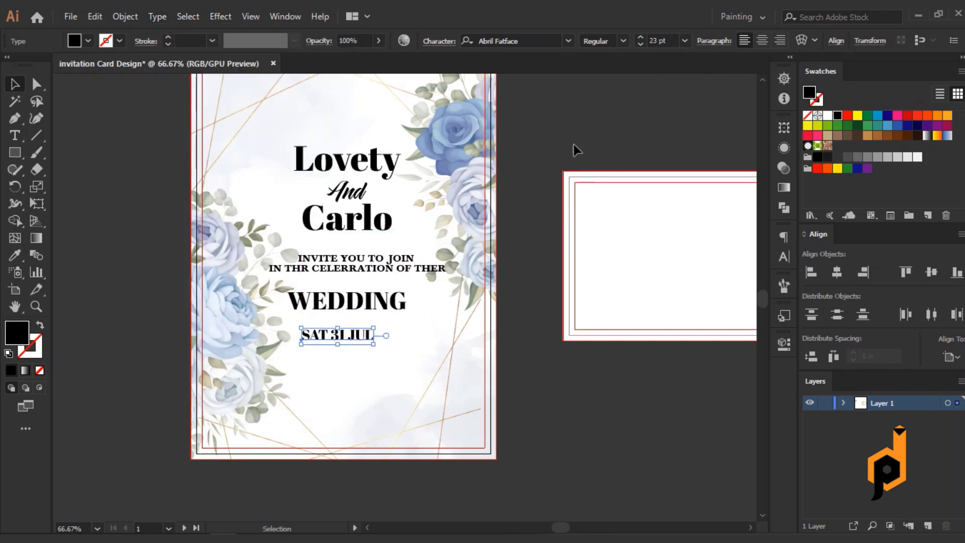
Move the full date line further down and create separate text objects "SAT", "31" and "JUL" below WEDDING.
{"action": "left_click_drag", "start_coordinate": [344, 335], "coordinate": [346, 393]}
{"action": "key", "text": "t"}
{"action": "left_click", "coordinate": [300, 330]}
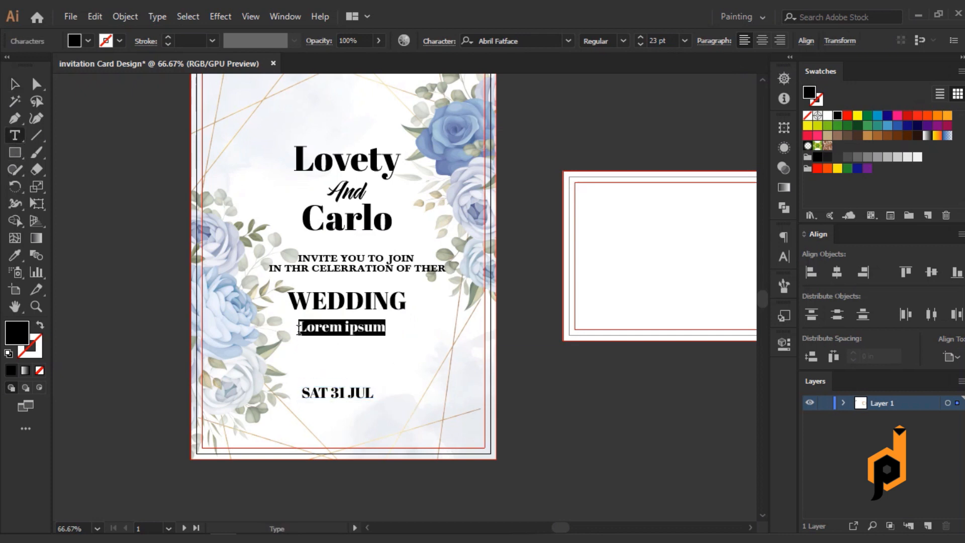
{"action": "type", "text": "SAT"}
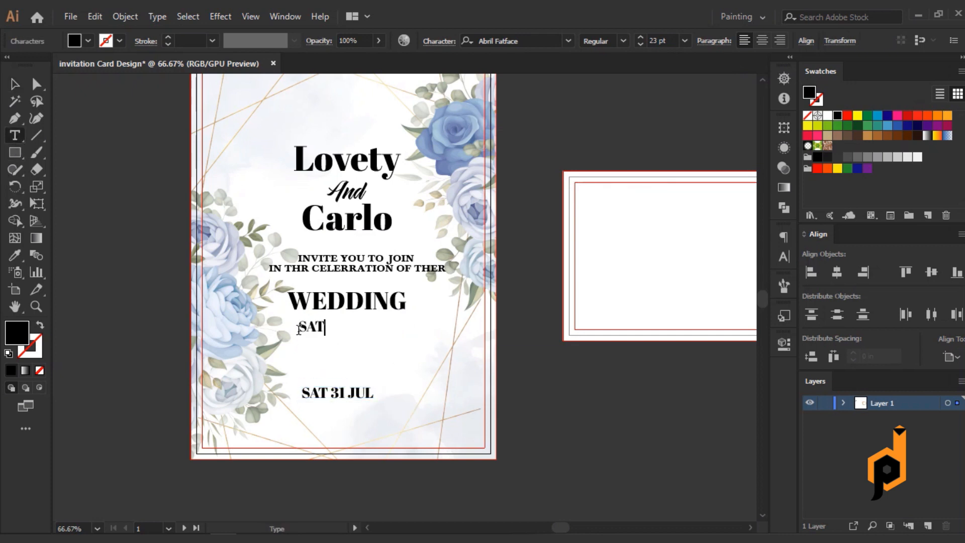
{"action": "left_click", "coordinate": [351, 345]}
{"action": "type", "text": "31"}
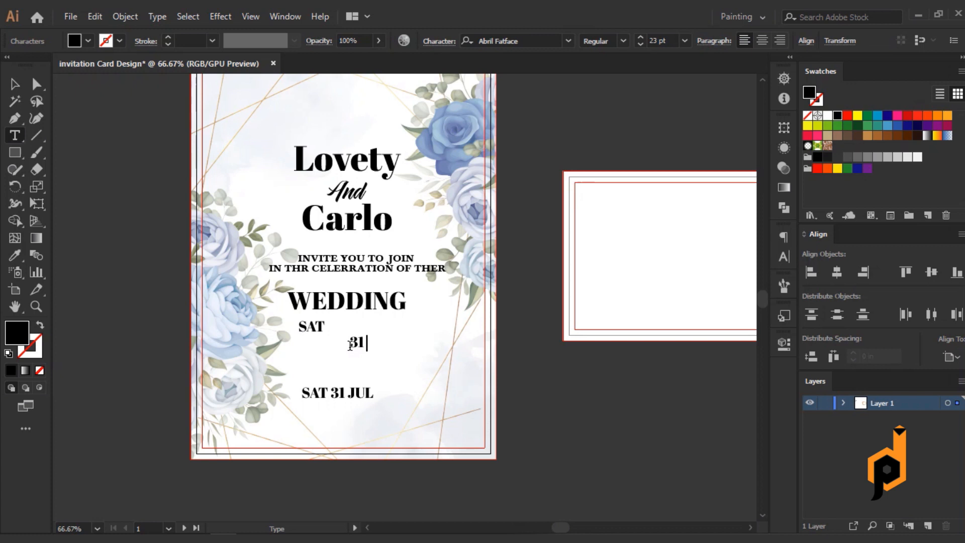
{"action": "left_click", "coordinate": [402, 363]}
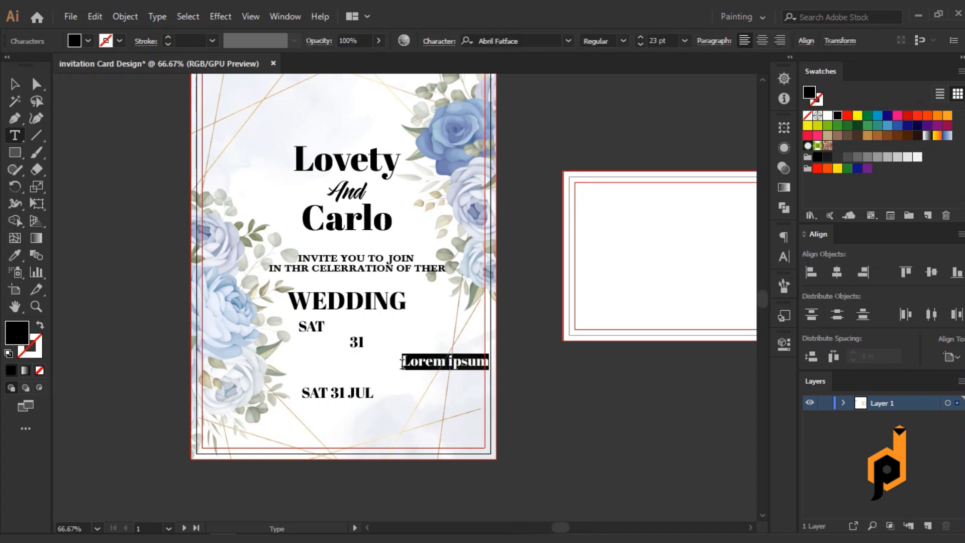
{"action": "type", "text": "JUL"}
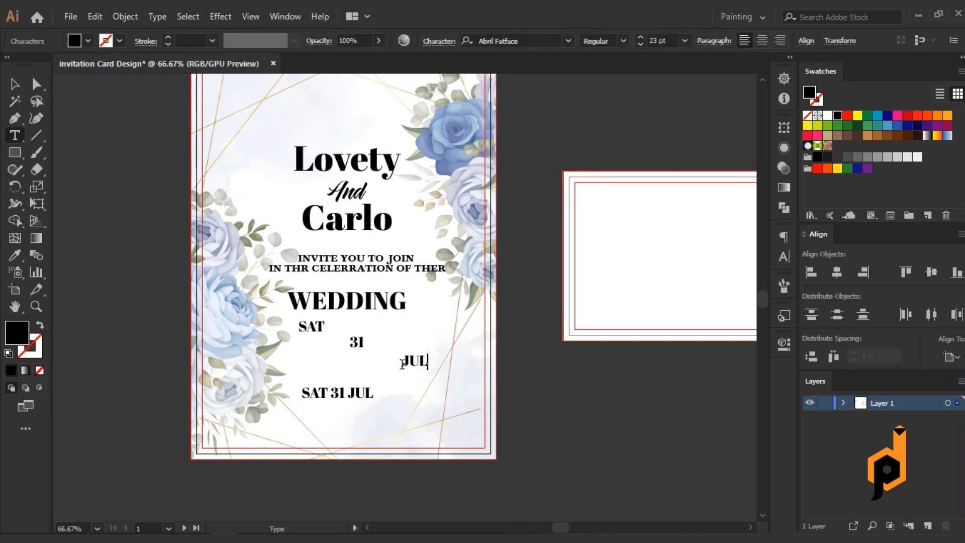
{"action": "key", "text": "Escape"}
Draw a short vertical divider line just right of SAT with a black 1 pt stroke and no fill.
{"action": "left_click", "coordinate": [37, 136]}
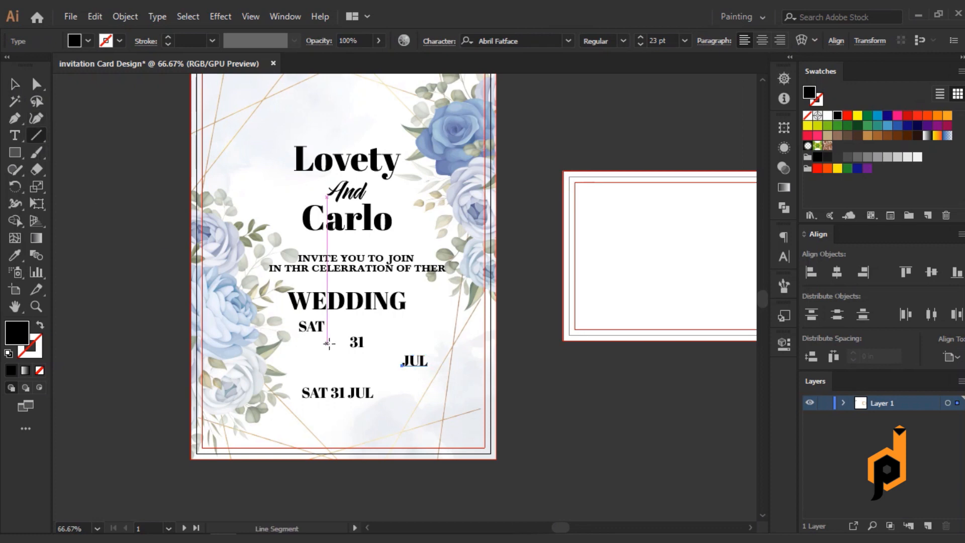
{"action": "scroll", "coordinate": [329, 344], "scroll_direction": "up", "scroll_amount": 1}
{"action": "scroll", "coordinate": [333, 324], "scroll_direction": "up", "scroll_amount": 1}
{"action": "left_click_drag", "start_coordinate": [329, 296], "coordinate": [329, 344]}
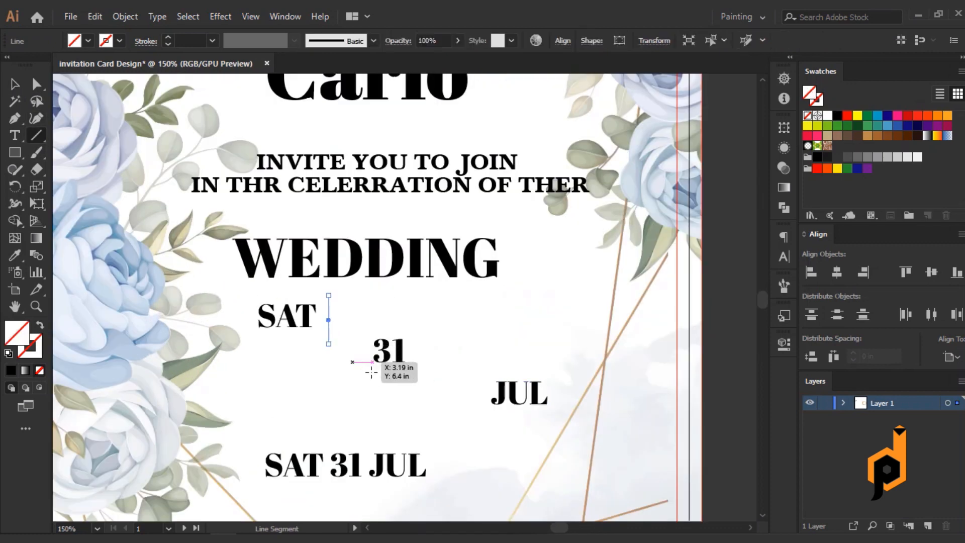
{"action": "left_click", "coordinate": [12, 371]}
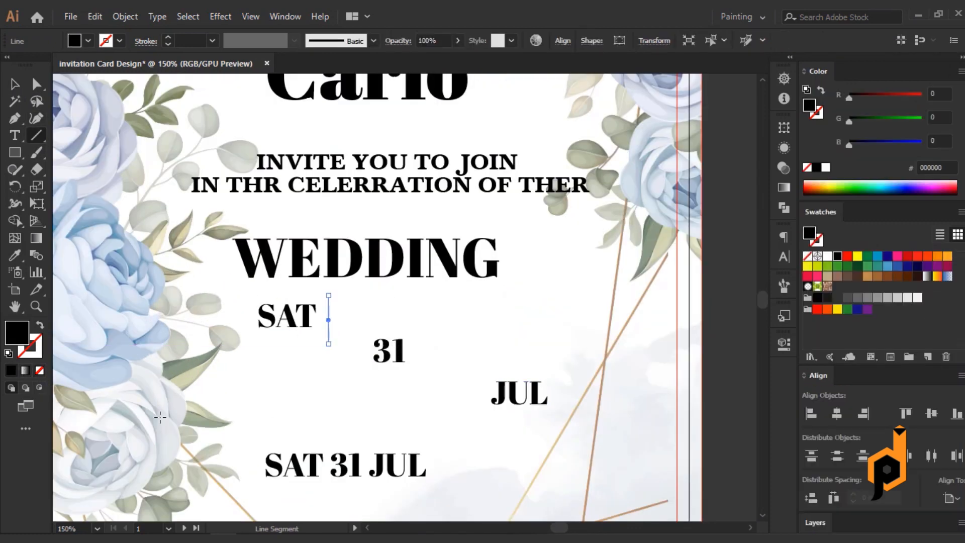
{"action": "key", "text": "shift+x"}
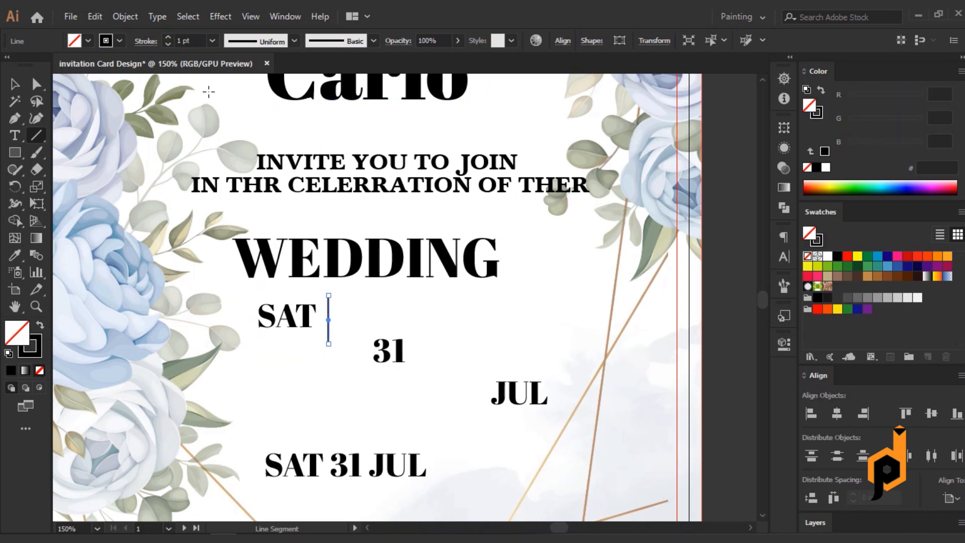
Shorten the divider from its upper end and align its vertical centre with SAT.
{"action": "left_click", "coordinate": [15, 83]}
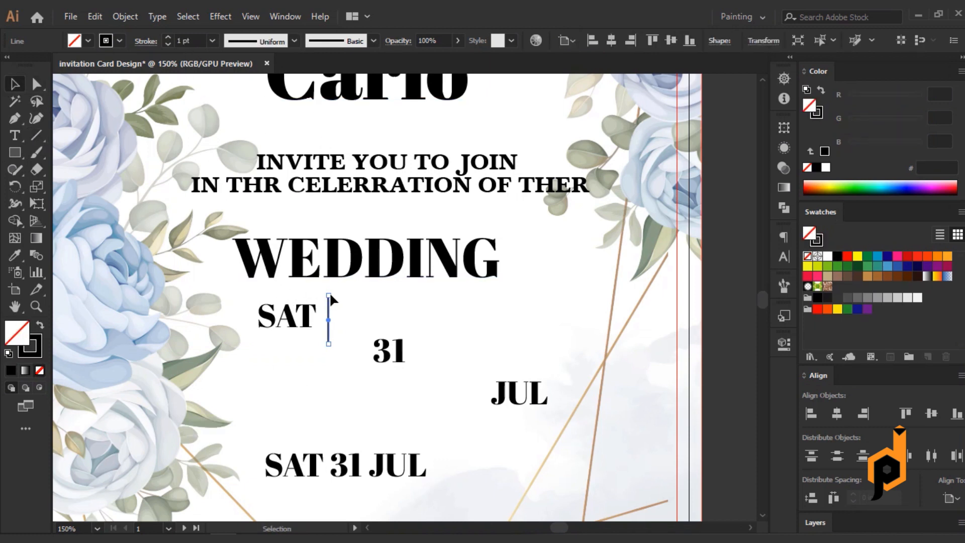
{"action": "left_click", "coordinate": [36, 84]}
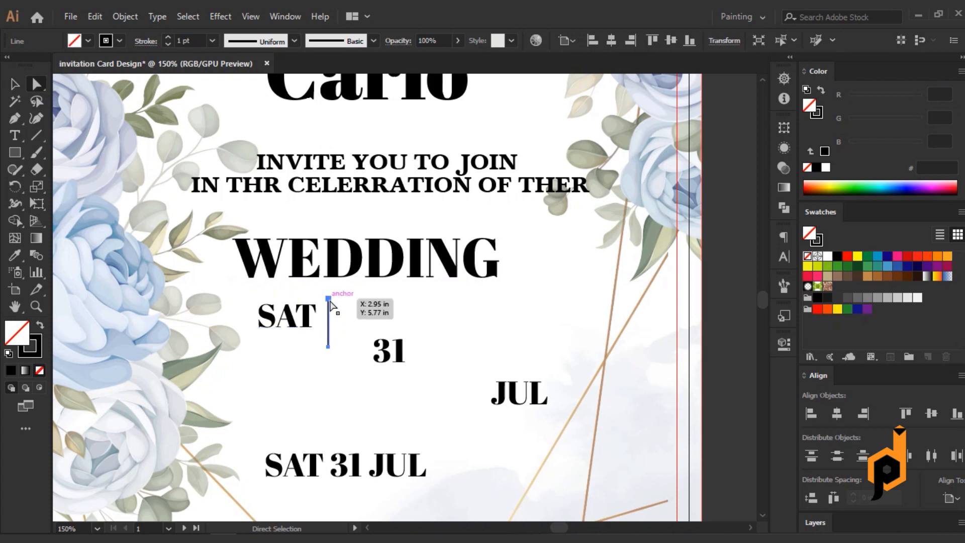
{"action": "left_click", "coordinate": [328, 300]}
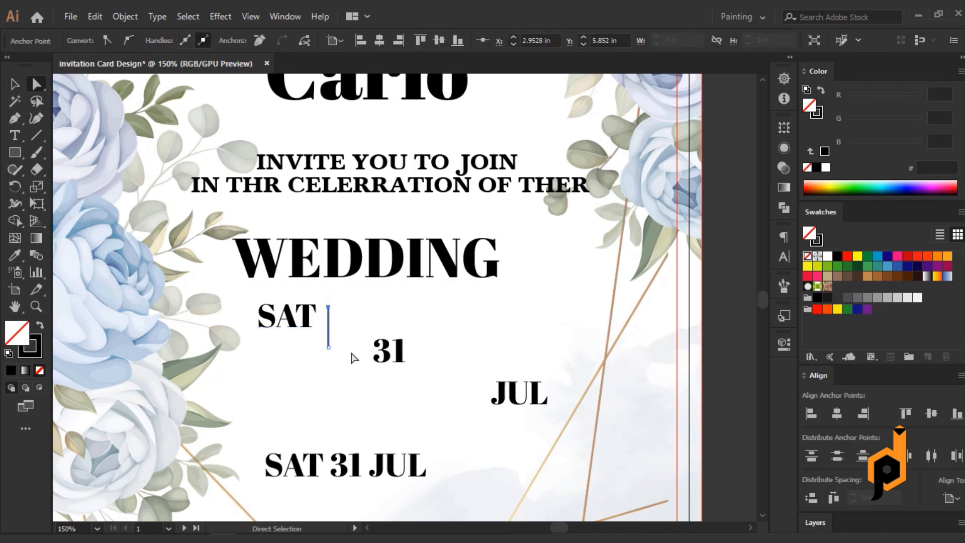
{"action": "key", "text": "v"}
{"action": "left_click", "coordinate": [287, 326], "text": "shift"}
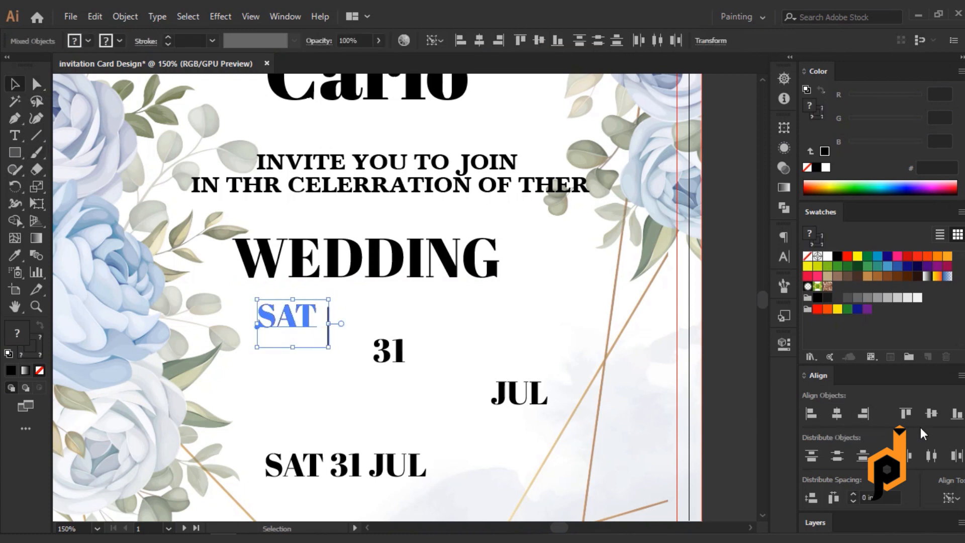
{"action": "left_click", "coordinate": [358, 401]}
Line up 31 and JUL in a row with SAT, and duplicate the divider between 31 and JUL.
{"action": "left_click_drag", "start_coordinate": [392, 356], "coordinate": [364, 322]}
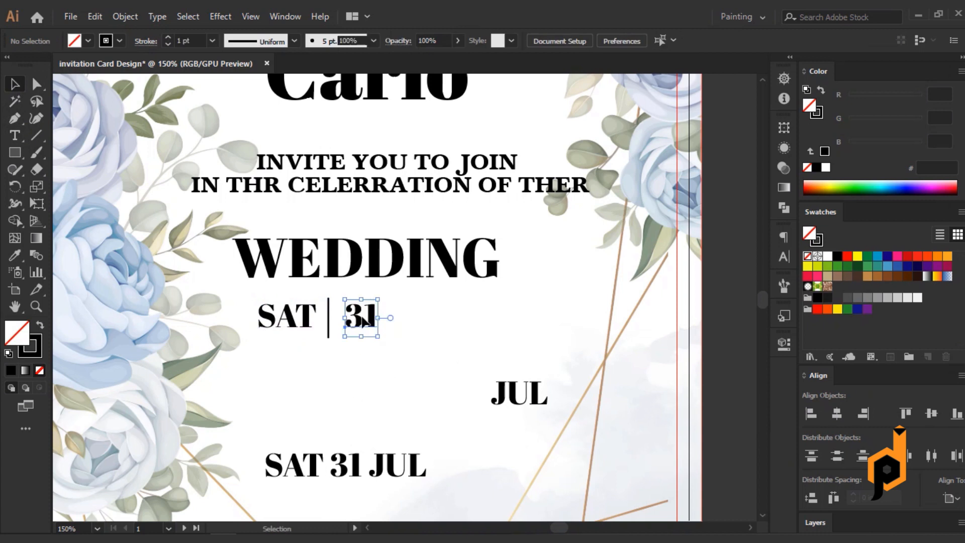
{"action": "left_click", "coordinate": [286, 317], "text": "shift"}
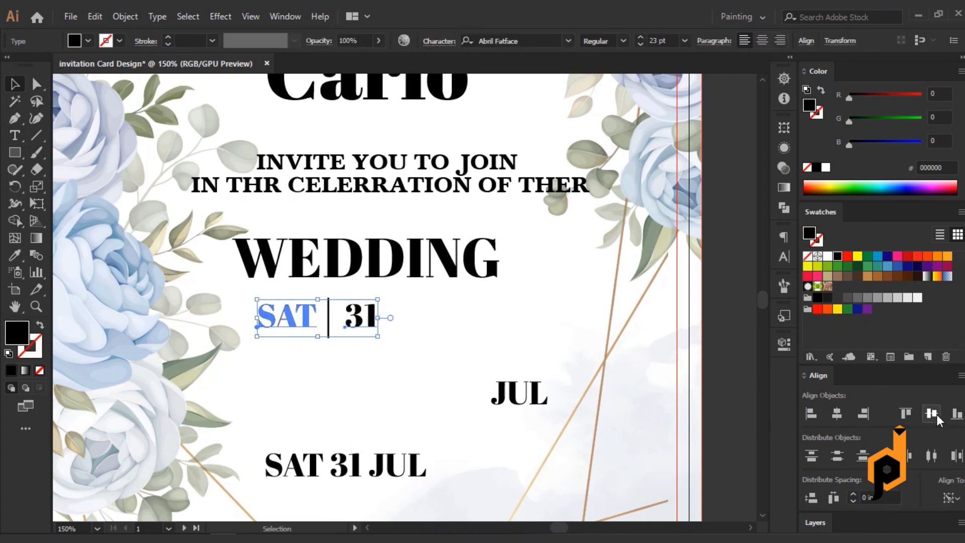
{"action": "left_click_drag", "start_coordinate": [517, 395], "coordinate": [430, 320]}
{"action": "left_click_drag", "start_coordinate": [329, 327], "coordinate": [391, 335]}
{"action": "left_click", "coordinate": [289, 372]}
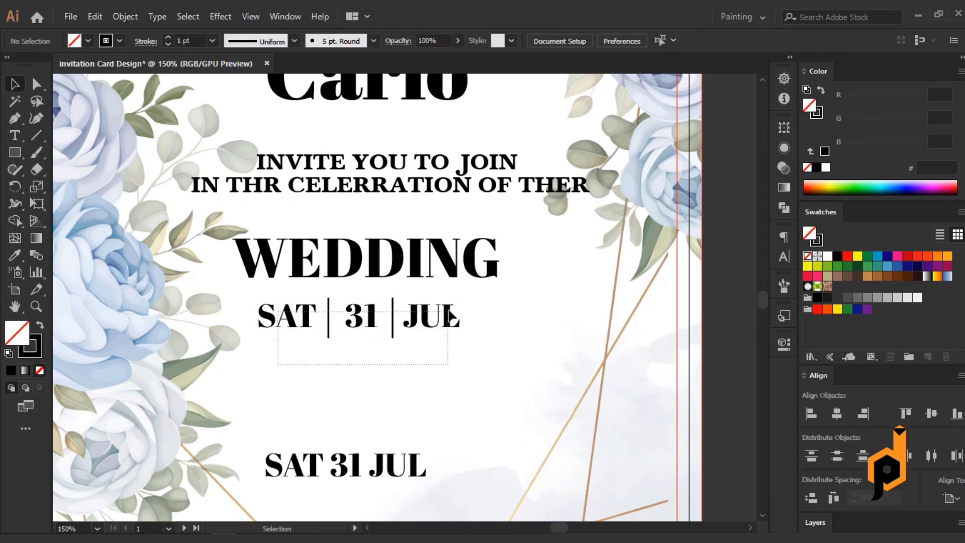
Centre the grouped date row horizontally under WEDDING and delete the spare one-piece "SAT 31 JUL" text below it.
{"action": "left_click_drag", "start_coordinate": [449, 312], "coordinate": [449, 314]}
{"action": "left_click", "coordinate": [372, 263], "text": "shift"}
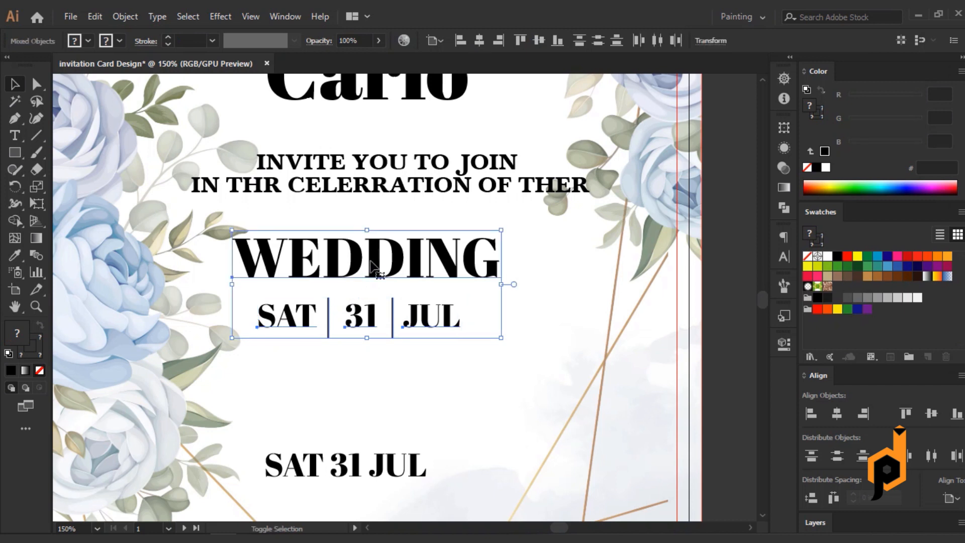
{"action": "left_click", "coordinate": [371, 264]}
{"action": "left_click", "coordinate": [479, 40]}
{"action": "left_click", "coordinate": [455, 369]}
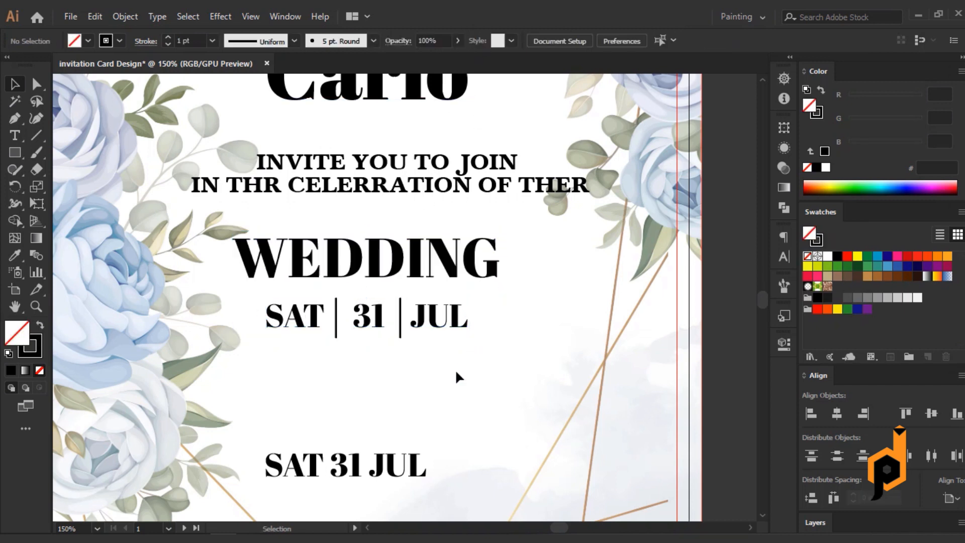
{"action": "left_click", "coordinate": [343, 464]}
{"action": "key", "text": "Delete"}
Ungroup the date row and group SAT, 31, JUL and both dividers together again.
{"action": "left_click", "coordinate": [370, 324]}
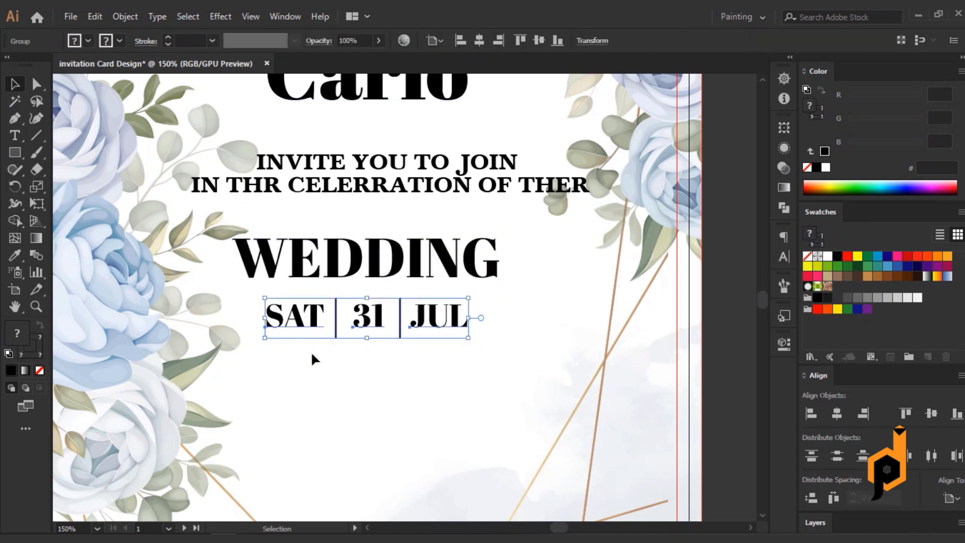
{"action": "key", "text": "ctrl+shift+g"}
{"action": "left_click", "coordinate": [341, 376]}
{"action": "left_click", "coordinate": [309, 322]}
{"action": "left_click", "coordinate": [369, 321], "text": "shift"}
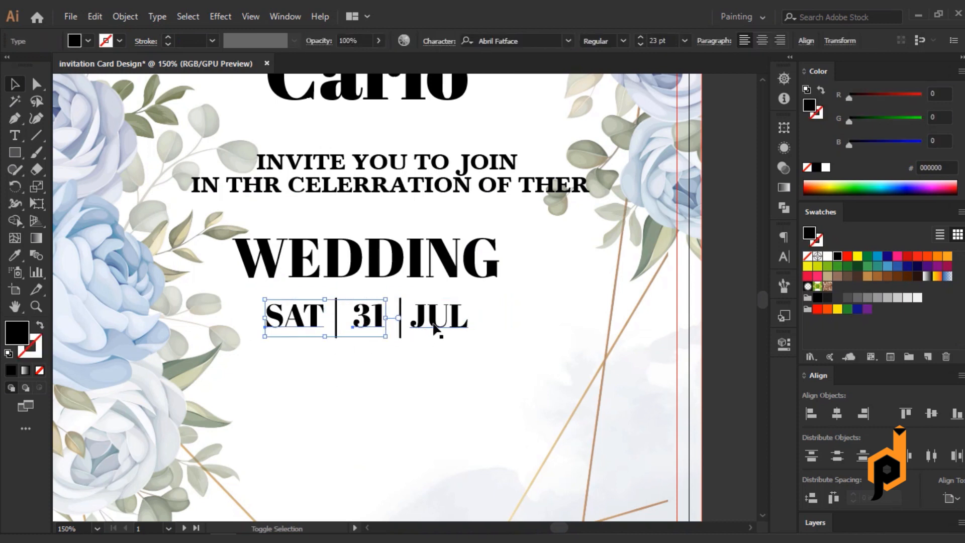
{"action": "left_click", "coordinate": [436, 332], "text": "shift"}
{"action": "left_click_drag", "start_coordinate": [298, 394], "coordinate": [469, 308]}
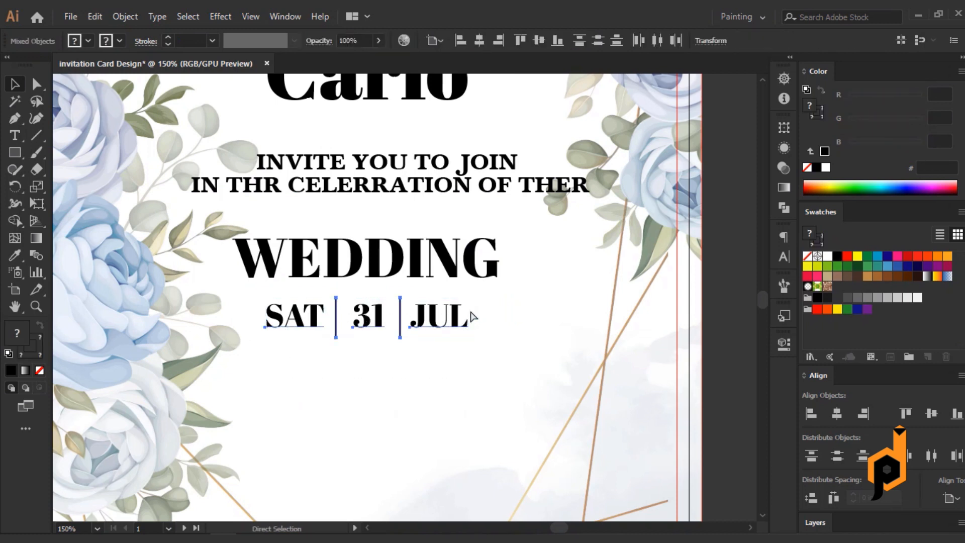
{"action": "key", "text": "ctrl+g"}
Set both invitation lines above WEDDING to 13 pt and move the second line slightly closer to the first.
{"action": "scroll", "coordinate": [455, 323], "scroll_direction": "down", "scroll_amount": 1}
{"action": "left_click", "coordinate": [432, 236]}
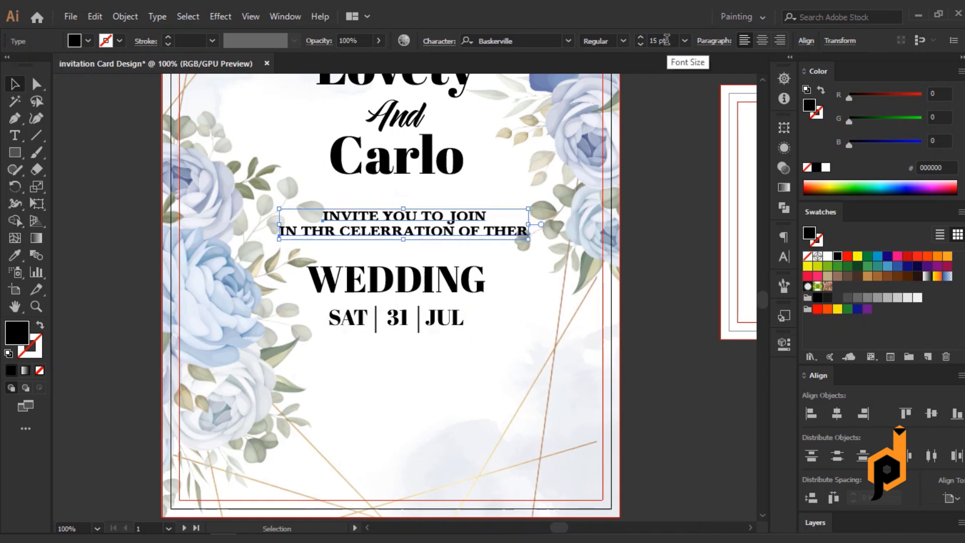
{"action": "scroll", "coordinate": [666, 40], "scroll_direction": "down", "scroll_amount": 2}
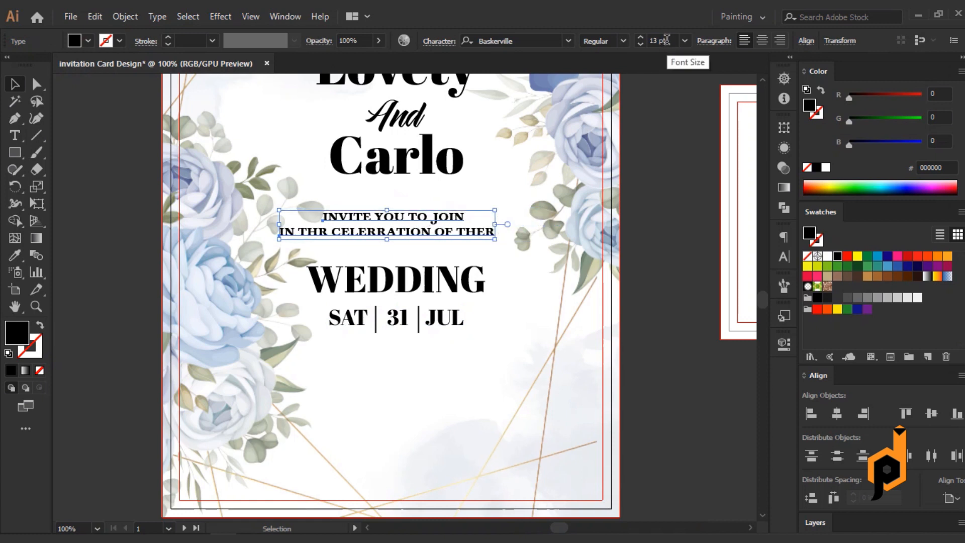
{"action": "left_click", "coordinate": [421, 402]}
{"action": "left_click", "coordinate": [438, 233]}
{"action": "left_click", "coordinate": [397, 386]}
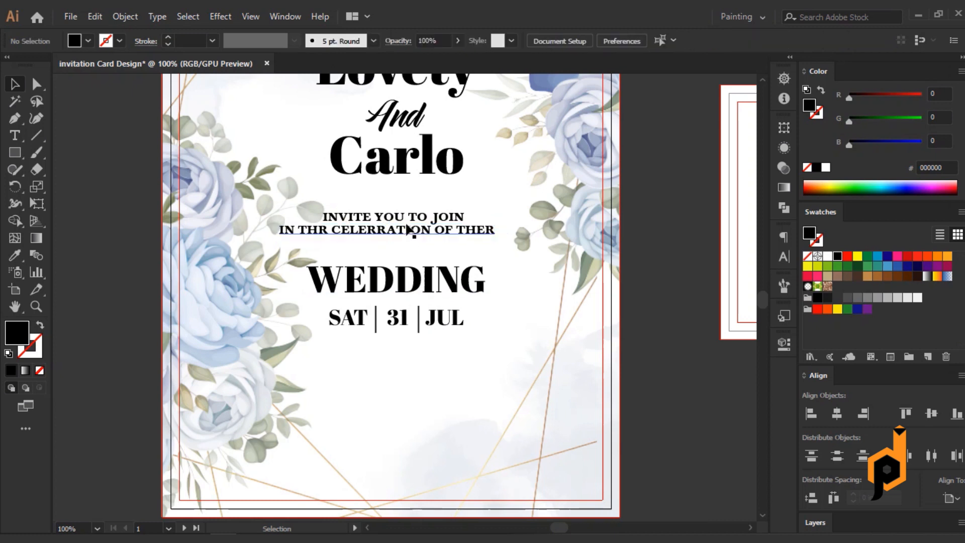
Centre the two invitation lines horizontally over WEDDING, using WEDDING as the key object.
{"action": "left_click", "coordinate": [417, 247]}
{"action": "left_click", "coordinate": [428, 153], "text": "shift"}
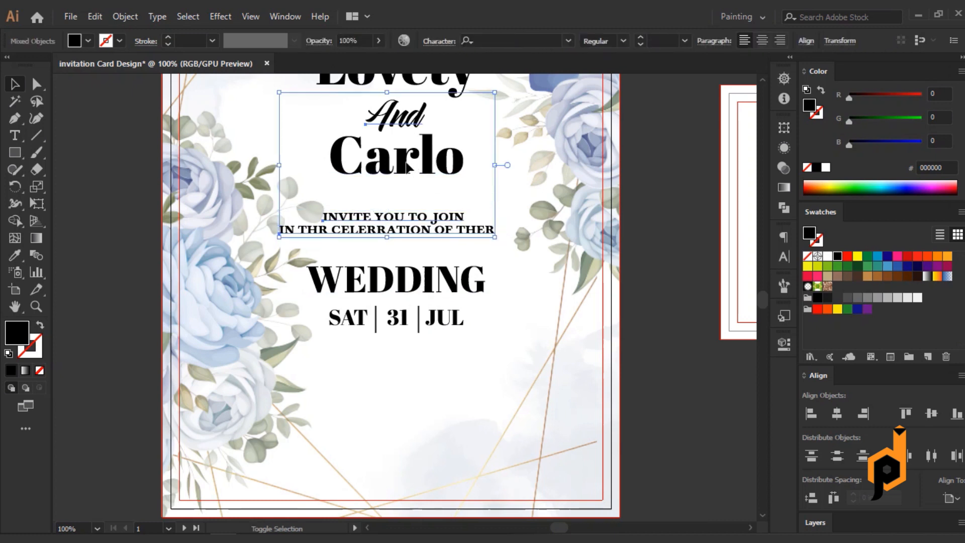
{"action": "left_click", "coordinate": [390, 364]}
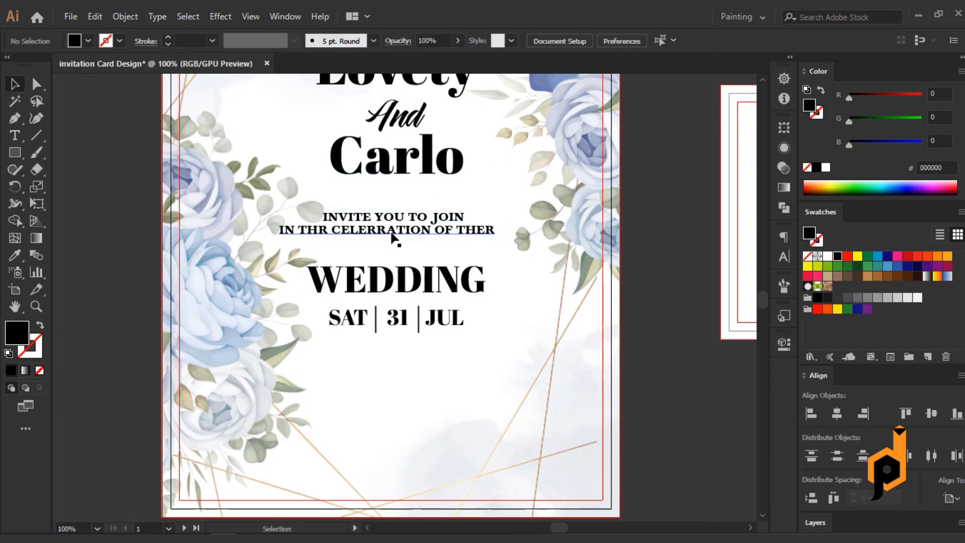
{"action": "left_click", "coordinate": [394, 230]}
{"action": "left_click", "coordinate": [391, 281], "text": "shift"}
{"action": "left_click", "coordinate": [391, 281]}
{"action": "left_click", "coordinate": [836, 414]}
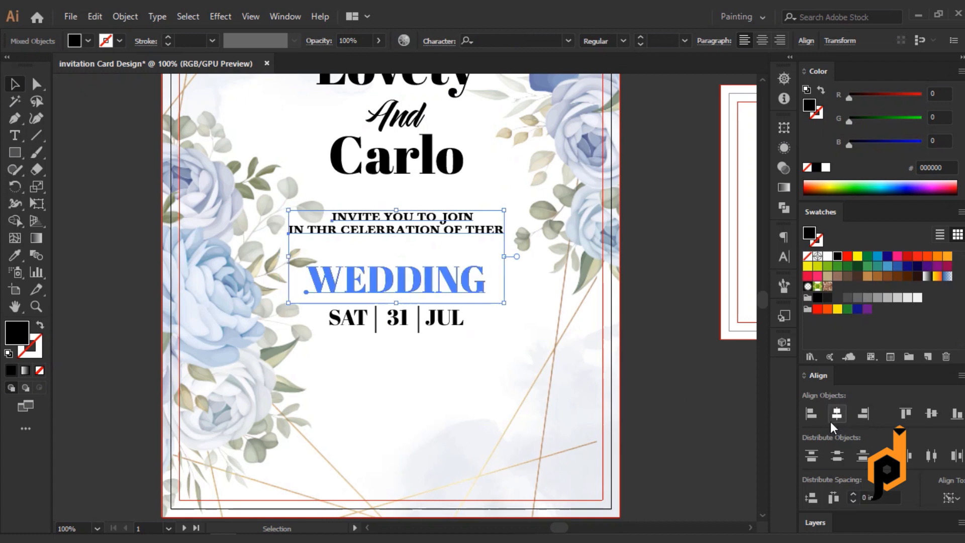
{"action": "left_click", "coordinate": [444, 437]}
Switch to Notepad, copy the lines from "at two o'clock" to "reception to follow", and paste them as text below the date row in Illustrator.
{"action": "scroll", "coordinate": [427, 412], "scroll_direction": "down", "scroll_amount": 2}
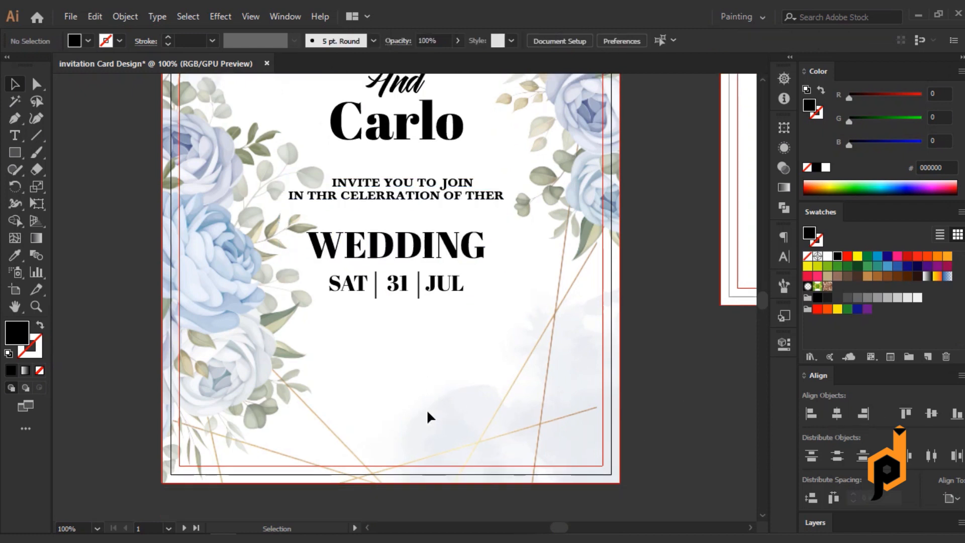
{"action": "key", "text": "alt+Tab"}
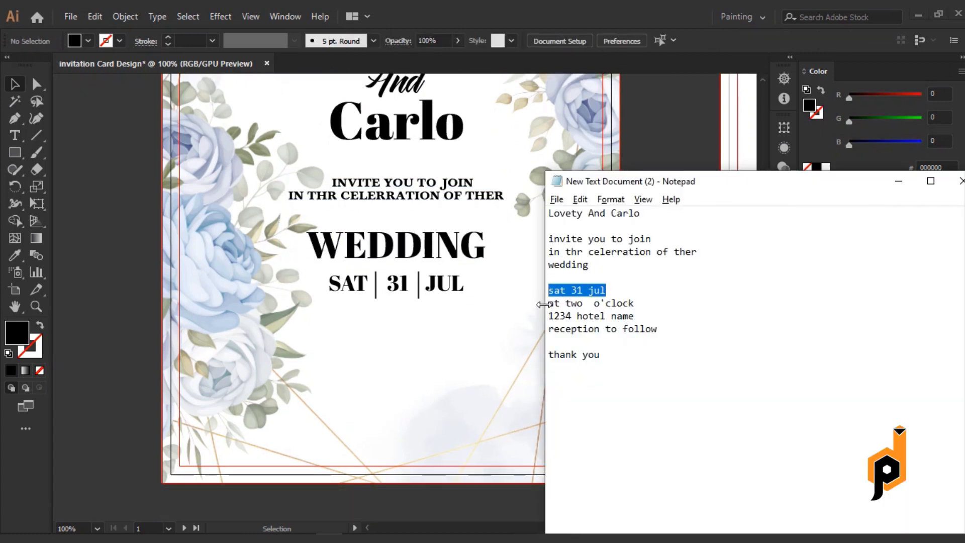
{"action": "left_click_drag", "start_coordinate": [549, 303], "coordinate": [657, 332]}
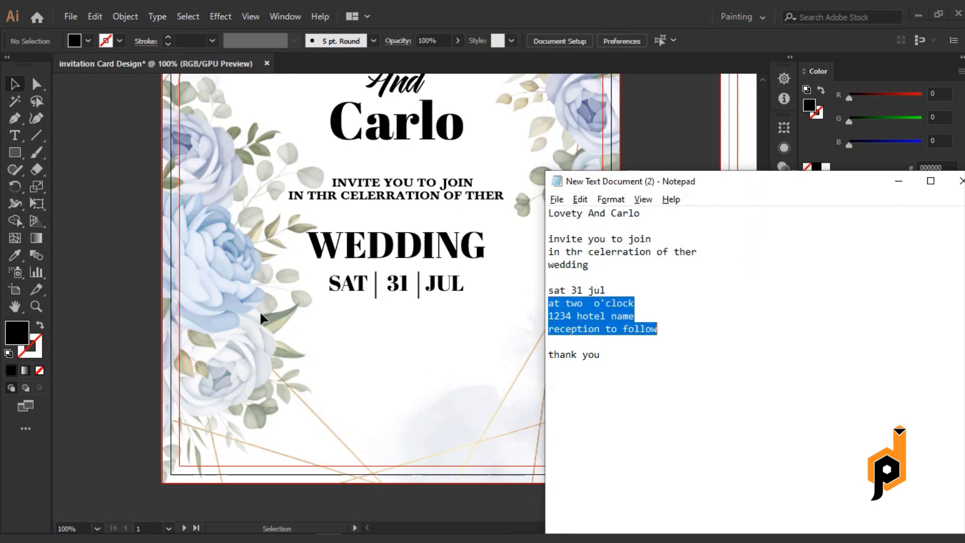
{"action": "key", "text": "alt+Tab"}
{"action": "key", "text": "t"}
{"action": "left_click", "coordinate": [344, 355]}
{"action": "type", "text": "at two o'clock 1234 hotel name reception to follow"}
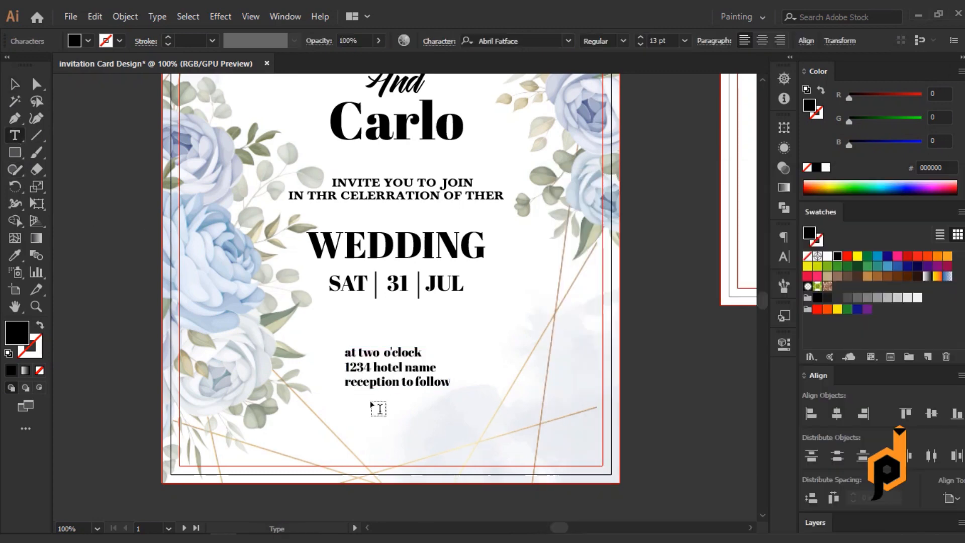
Try to run the DivideTextFrame script on the pasted text while it is still in text editing.
{"action": "left_click", "coordinate": [70, 19]}
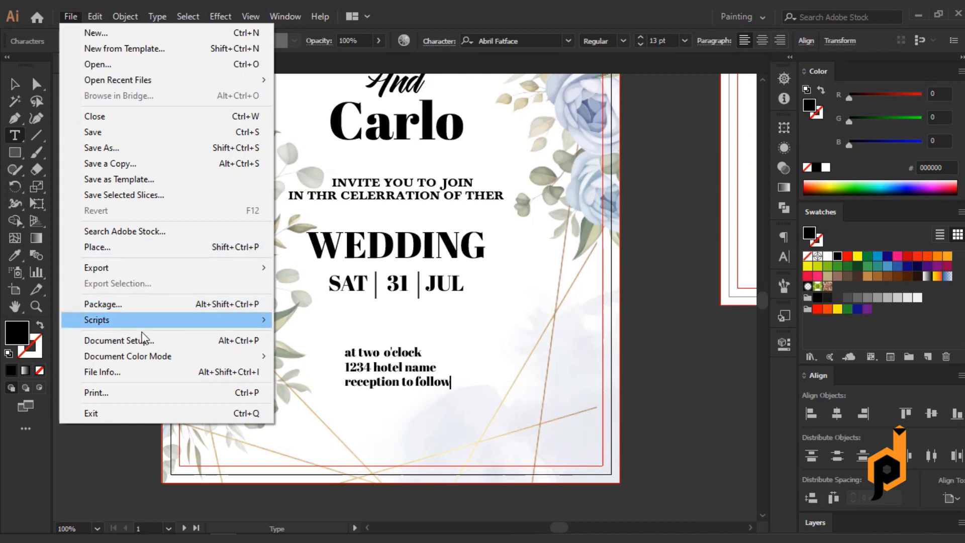
{"action": "left_click", "coordinate": [327, 318]}
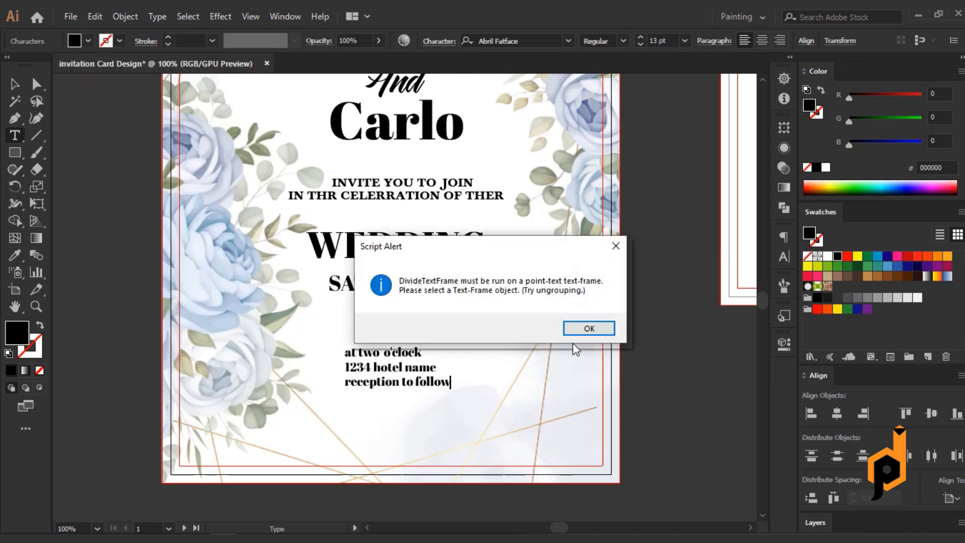
{"action": "left_click", "coordinate": [580, 327]}
{"action": "type", "text": "V"}
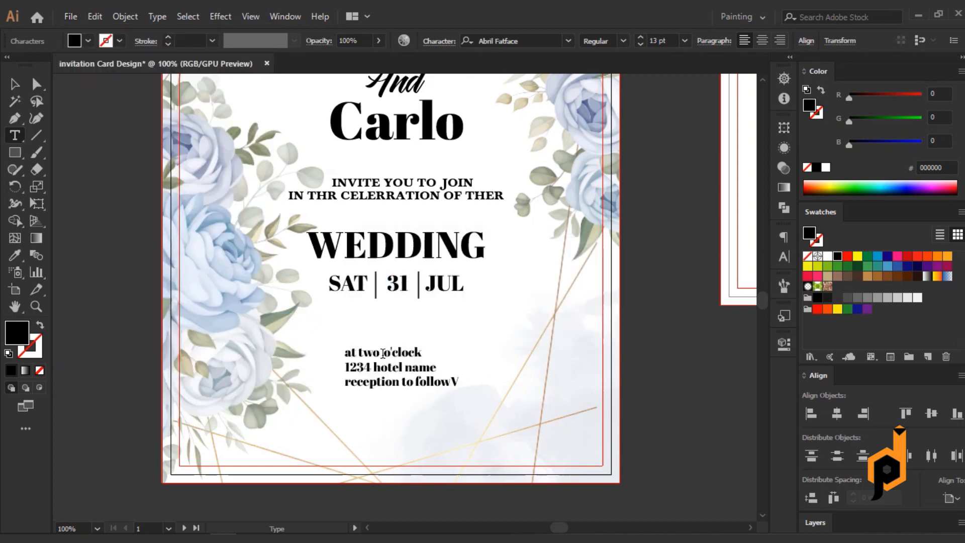
Move the pasted text block slightly up and split it into separate lines with the DivideTextFrame script.
{"action": "left_click", "coordinate": [14, 85]}
{"action": "left_click_drag", "start_coordinate": [397, 366], "coordinate": [409, 358]}
{"action": "left_click", "coordinate": [71, 17]}
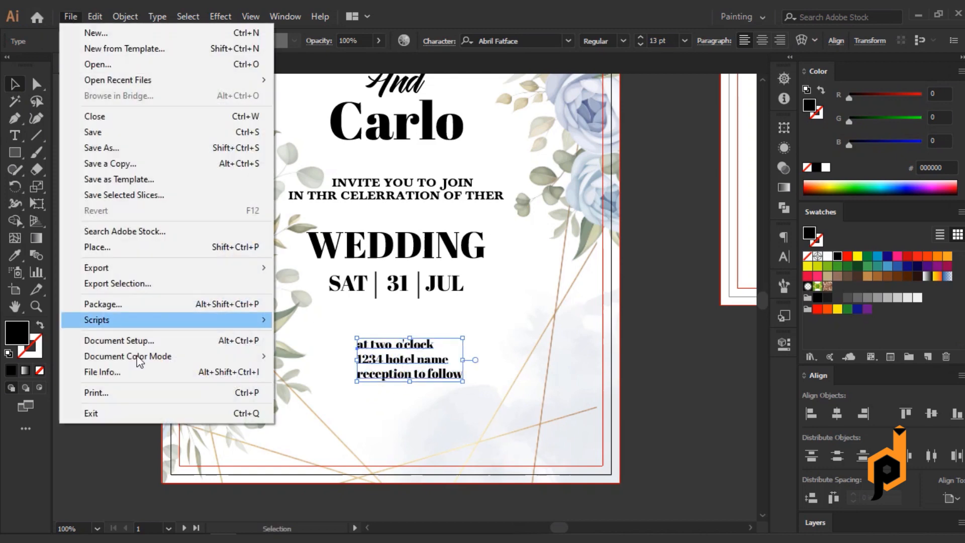
{"action": "mouse_move", "coordinate": [157, 318]}
{"action": "left_click", "coordinate": [303, 320]}
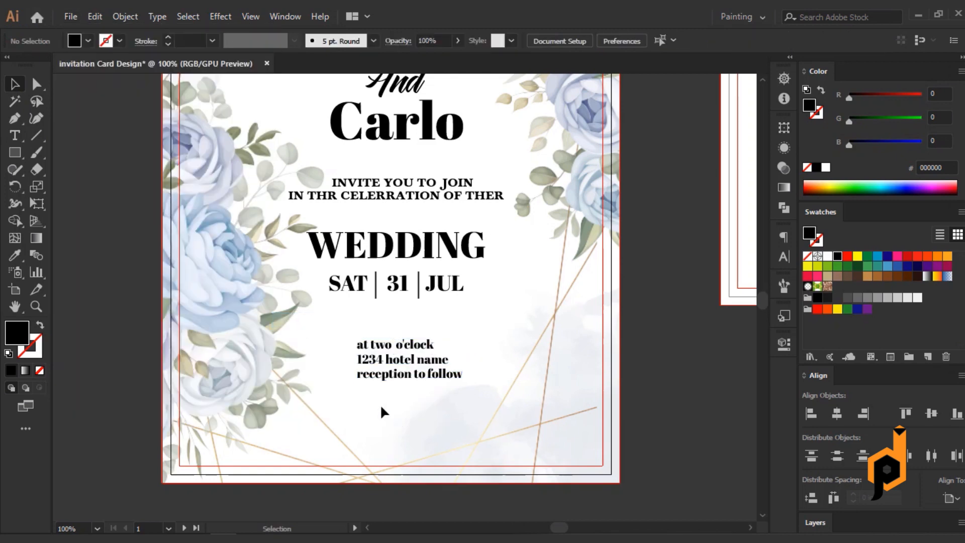
Convert the time, hotel and reception lines to uppercase and set them in Baskerville.
{"action": "left_click", "coordinate": [426, 338]}
{"action": "left_click", "coordinate": [155, 17]}
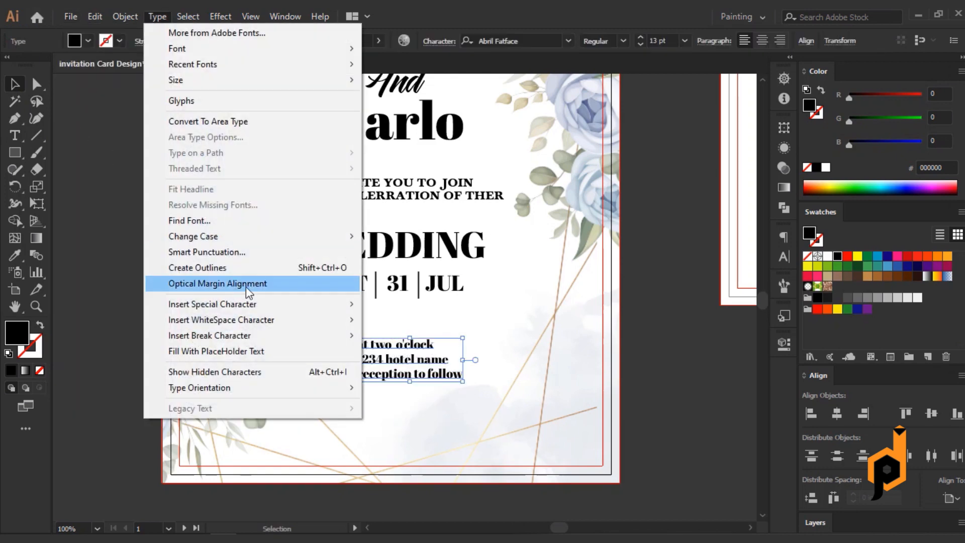
{"action": "left_click", "coordinate": [392, 237]}
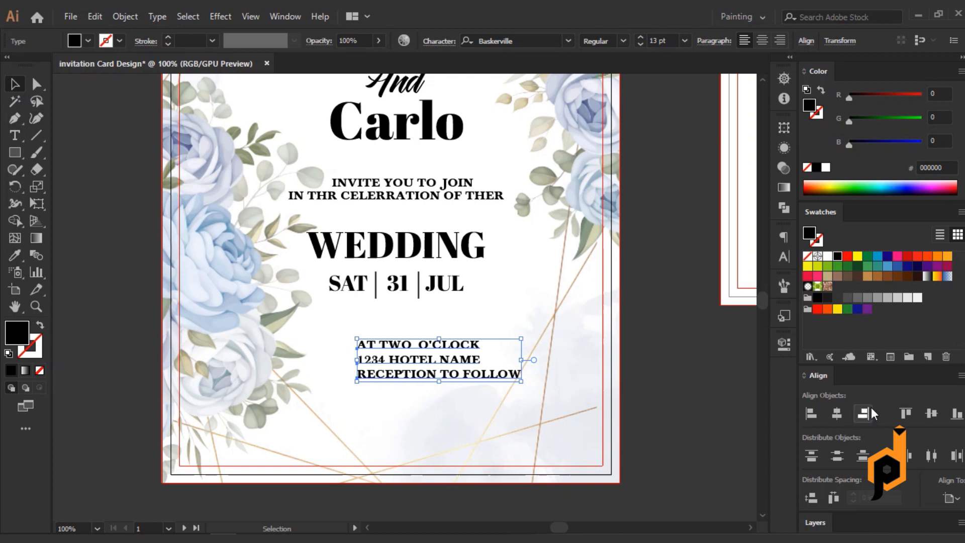
Centre the three uppercase detail lines horizontally relative to the selection and group them.
{"action": "left_click", "coordinate": [944, 502]}
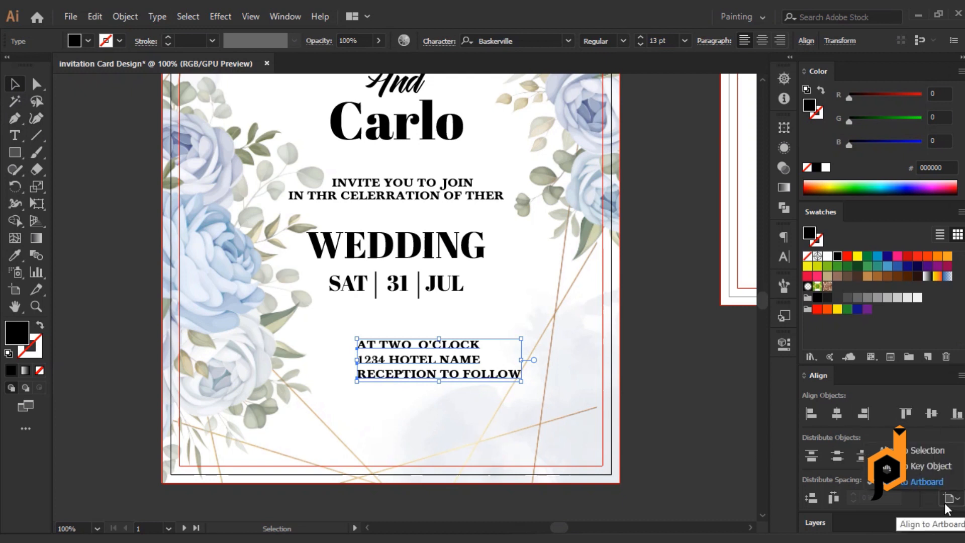
{"action": "left_click", "coordinate": [920, 450]}
{"action": "left_click", "coordinate": [836, 414]}
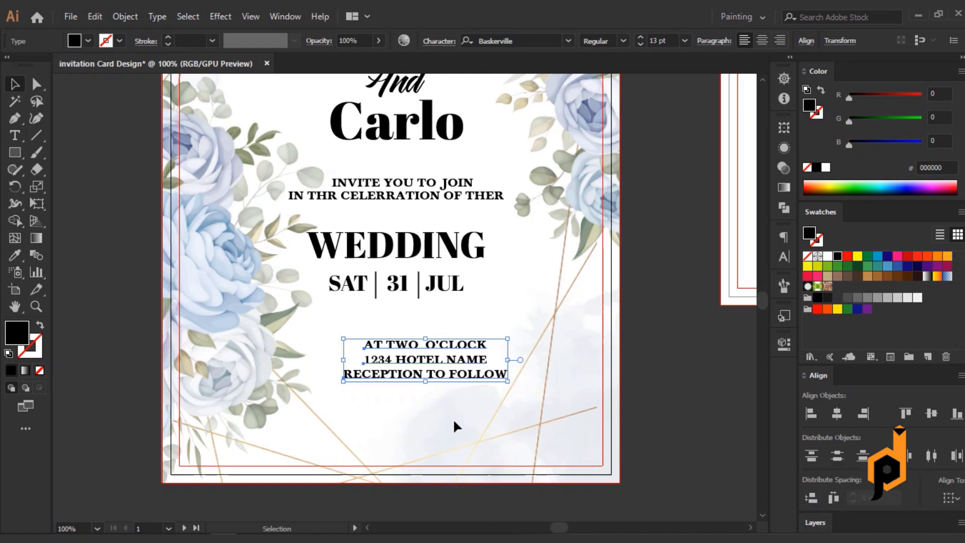
{"action": "key", "text": "ctrl+g"}
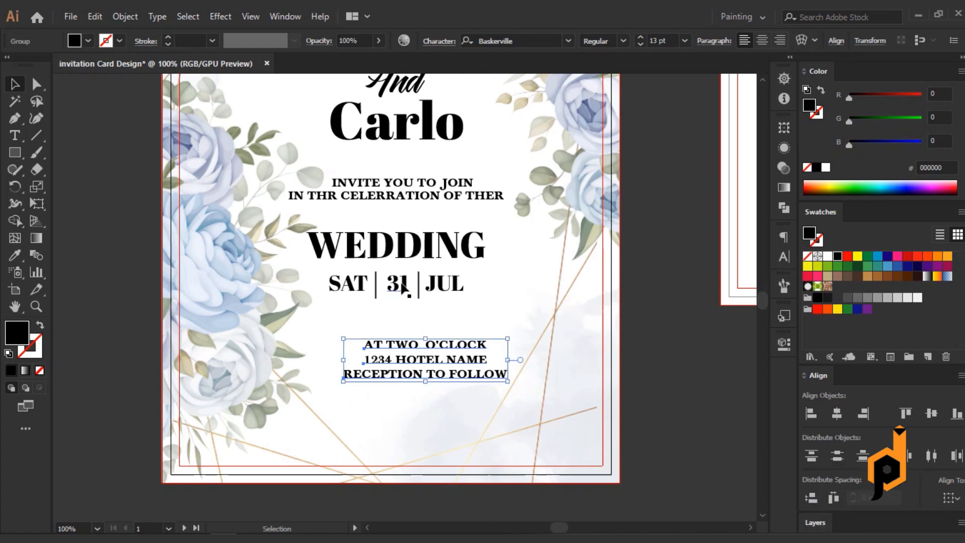
Centre the grouped detail lines horizontally under WEDDING, using WEDDING as the key object.
{"action": "left_click", "coordinate": [427, 253], "text": "shift"}
{"action": "left_click", "coordinate": [426, 254]}
{"action": "left_click", "coordinate": [837, 413]}
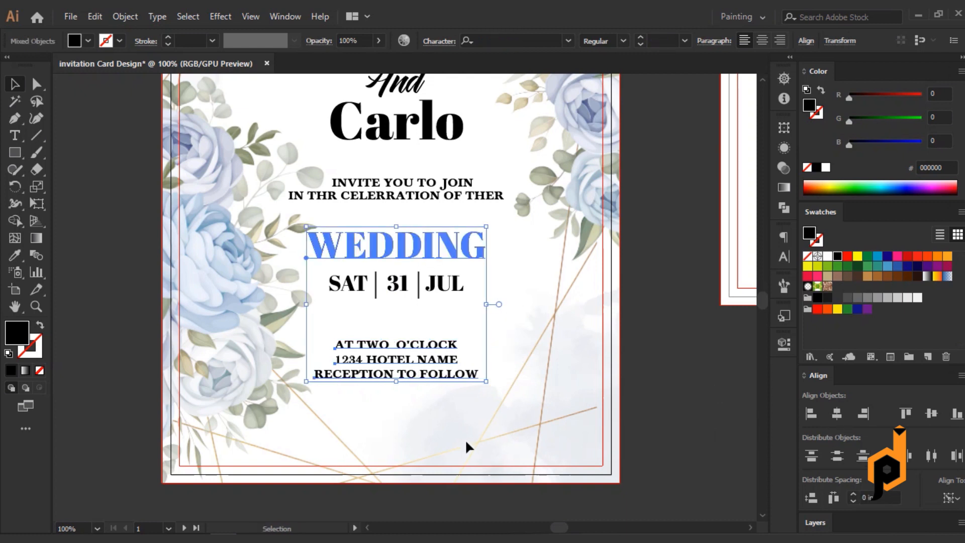
{"action": "left_click", "coordinate": [466, 441]}
Move the grouped detail lines straight up until they sit directly below the date row.
{"action": "left_click", "coordinate": [413, 355]}
{"action": "key", "text": "Up"}
{"action": "key", "text": "Up"}
{"action": "key", "text": "Up"}
{"action": "key", "text": "Up"}
{"action": "key", "text": "Up"}
{"action": "key", "text": "Up"}
{"action": "key", "text": "Up"}
{"action": "key", "text": "Up"}
{"action": "key", "text": "Up"}
{"action": "key", "text": "Up"}
{"action": "key", "text": "Up"}
{"action": "key", "text": "Up"}
{"action": "key", "text": "Up"}
{"action": "key", "text": "Up"}
{"action": "key", "text": "Up"}
{"action": "key", "text": "Up"}
{"action": "key", "text": "Up"}
{"action": "key", "text": "Up"}
{"action": "key", "text": "Up"}
{"action": "key", "text": "Up"}
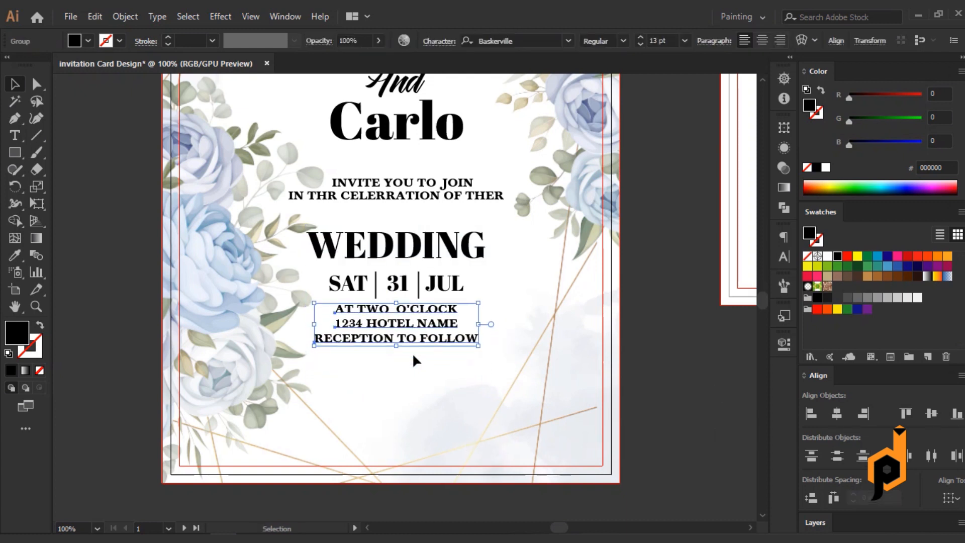
{"action": "key", "text": "Up"}
{"action": "key", "text": "Up"}
{"action": "key", "text": "Up"}
{"action": "key", "text": "Up"}
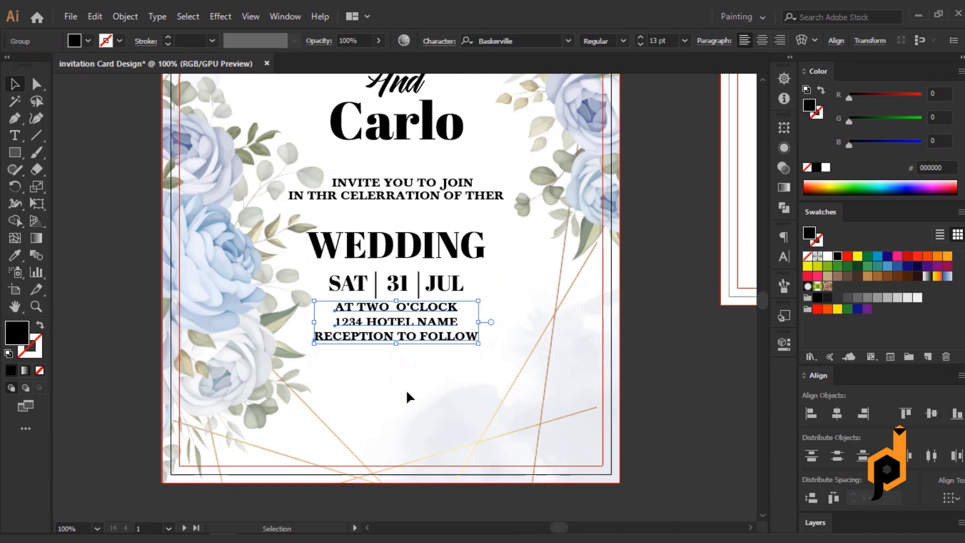
{"action": "left_click", "coordinate": [406, 392]}
Tighten the line spacing by moving the hotel line and the RECEPTION TO FOLLOW line up individually.
{"action": "left_click", "coordinate": [397, 322]}
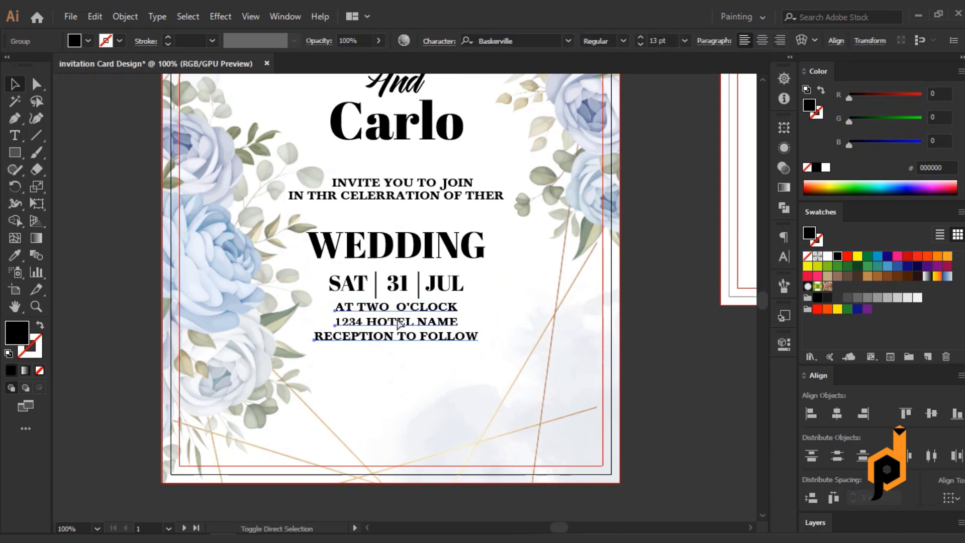
{"action": "left_click", "coordinate": [404, 335]}
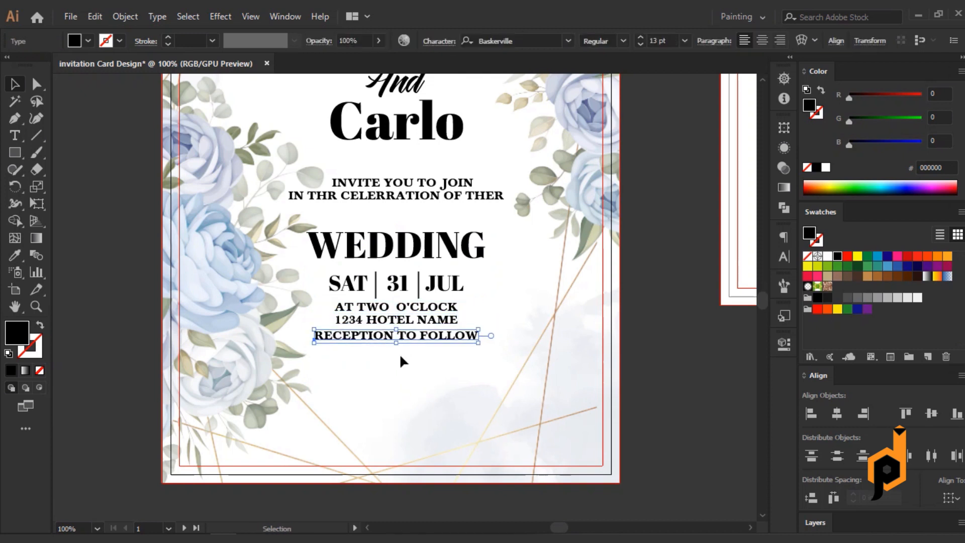
{"action": "key", "text": "Up"}
{"action": "key", "text": "Up"}
{"action": "key", "text": "Up"}
Distribute the three detail lines evenly by their vertical centres and group them.
{"action": "left_click", "coordinate": [420, 308], "text": "shift"}
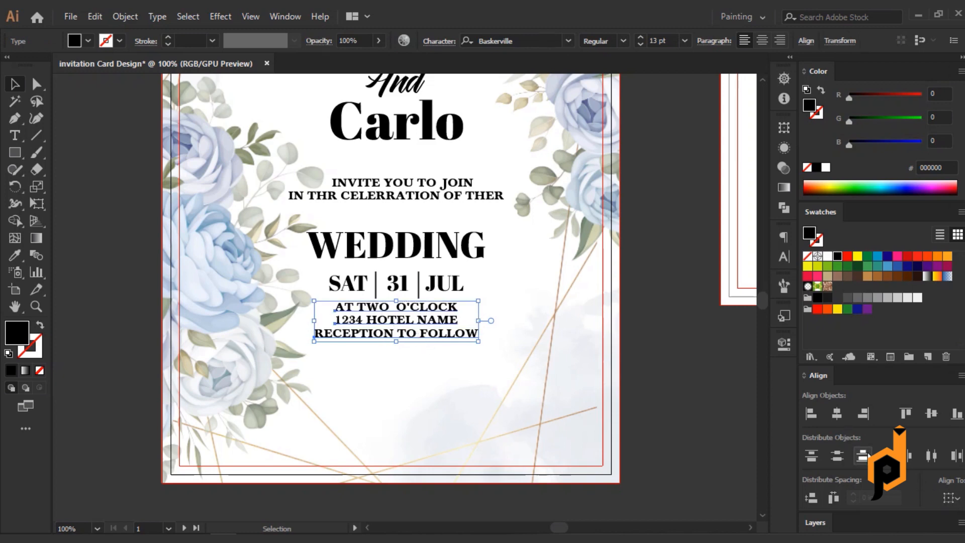
{"action": "left_click", "coordinate": [837, 456]}
{"action": "left_click", "coordinate": [368, 360]}
{"action": "left_click_drag", "start_coordinate": [397, 360], "coordinate": [404, 304]}
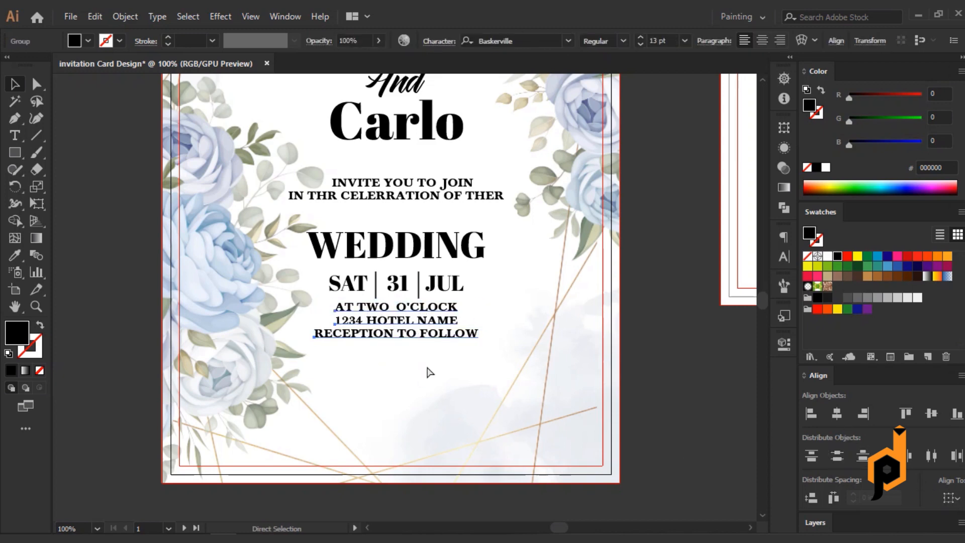
{"action": "left_click", "coordinate": [425, 388]}
Set the two large names above and below "And" to 53 pt.
{"action": "scroll", "coordinate": [420, 389], "scroll_direction": "down", "scroll_amount": 2}
{"action": "left_click_drag", "start_coordinate": [597, 402], "coordinate": [490, 421]}
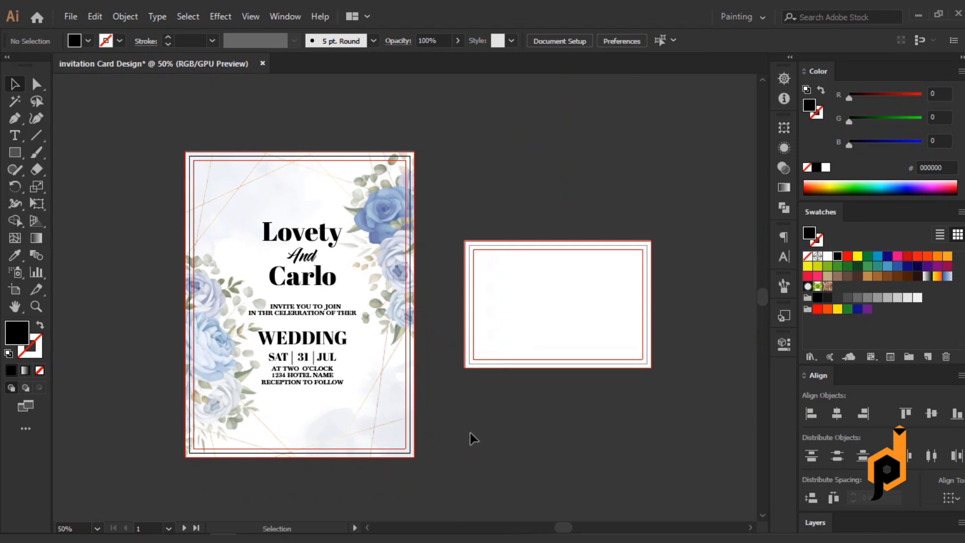
{"action": "left_click", "coordinate": [309, 282]}
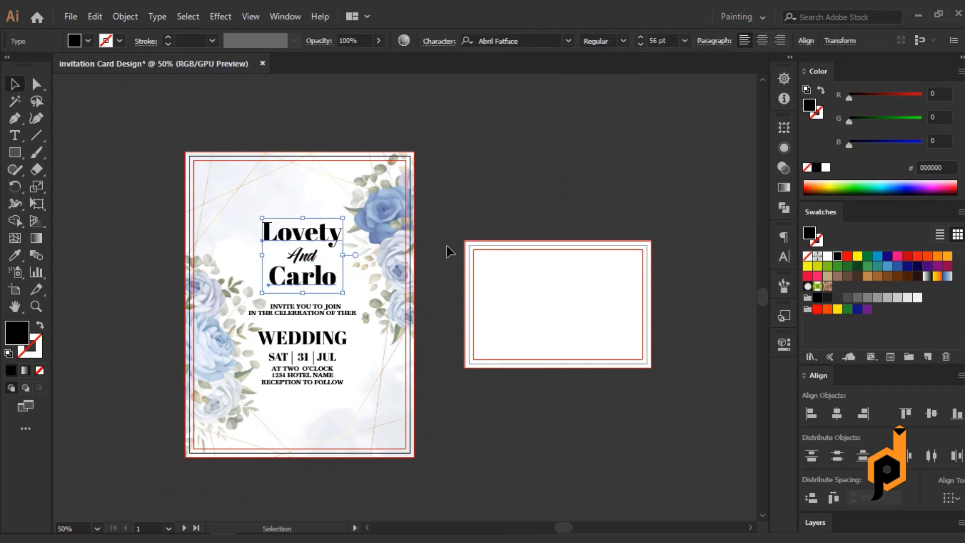
{"action": "scroll", "coordinate": [670, 40], "scroll_direction": "down", "scroll_amount": 1}
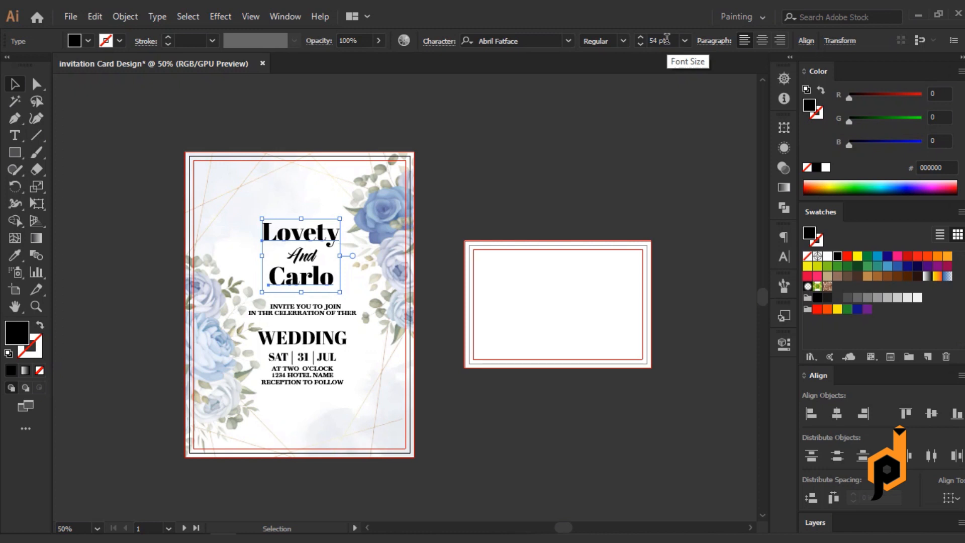
{"action": "scroll", "coordinate": [666, 39], "scroll_direction": "down", "scroll_amount": 1}
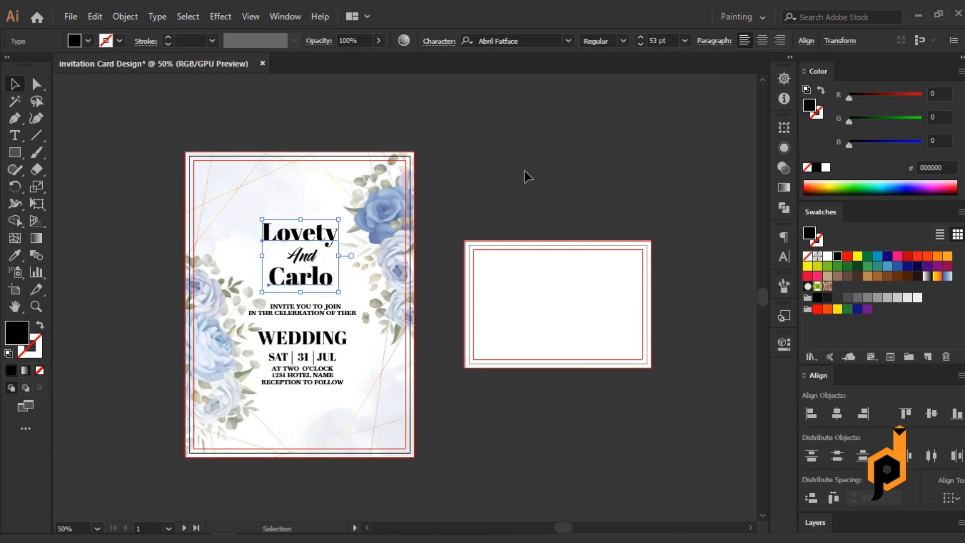
{"action": "left_click", "coordinate": [523, 177]}
Move the upper name down and the lower name up so both sit closer to "And".
{"action": "left_click", "coordinate": [301, 236]}
{"action": "left_click", "coordinate": [311, 284]}
{"action": "key", "text": "Up"}
{"action": "key", "text": "Up"}
{"action": "key", "text": "Up"}
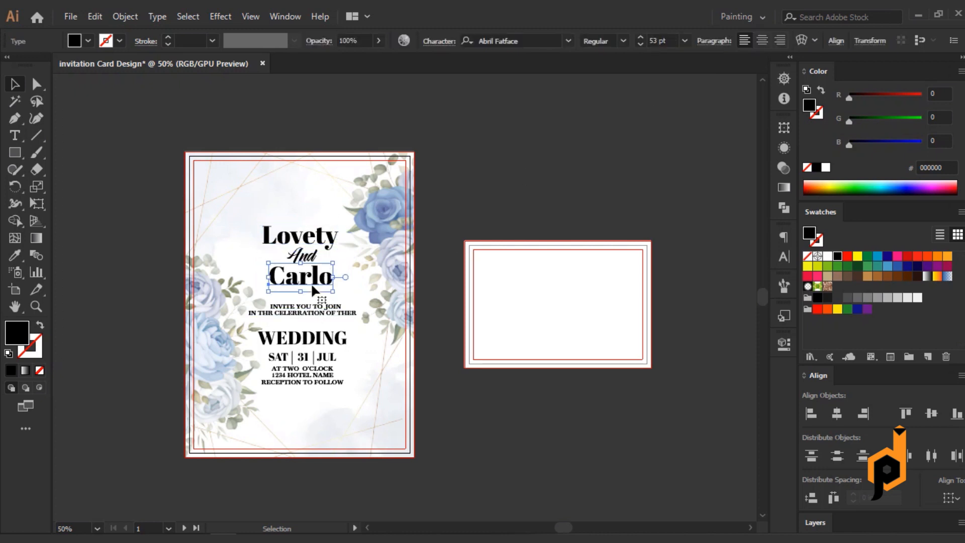
Select both large names together with "And" and nudge the block slightly down on the invitation.
{"action": "left_click_drag", "start_coordinate": [285, 208], "coordinate": [319, 285]}
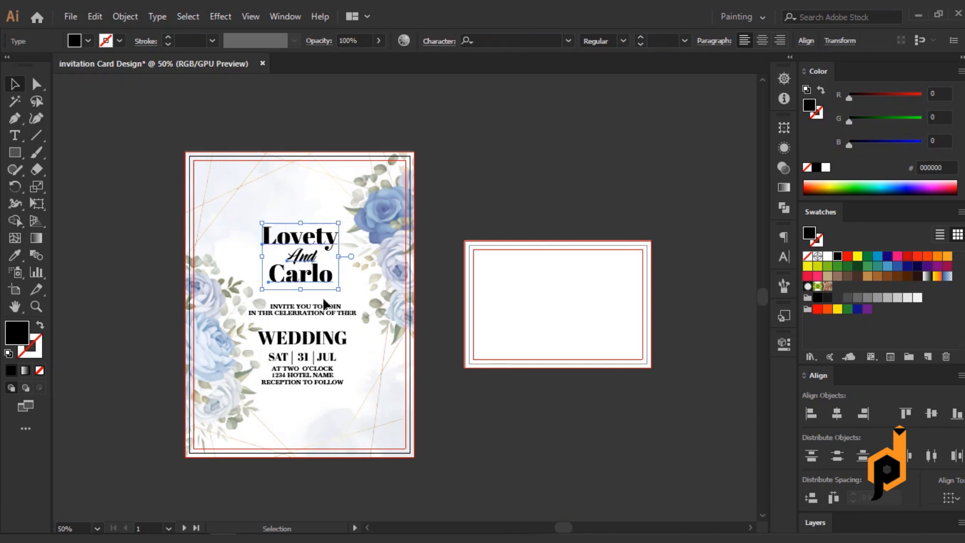
{"action": "left_click", "coordinate": [463, 204]}
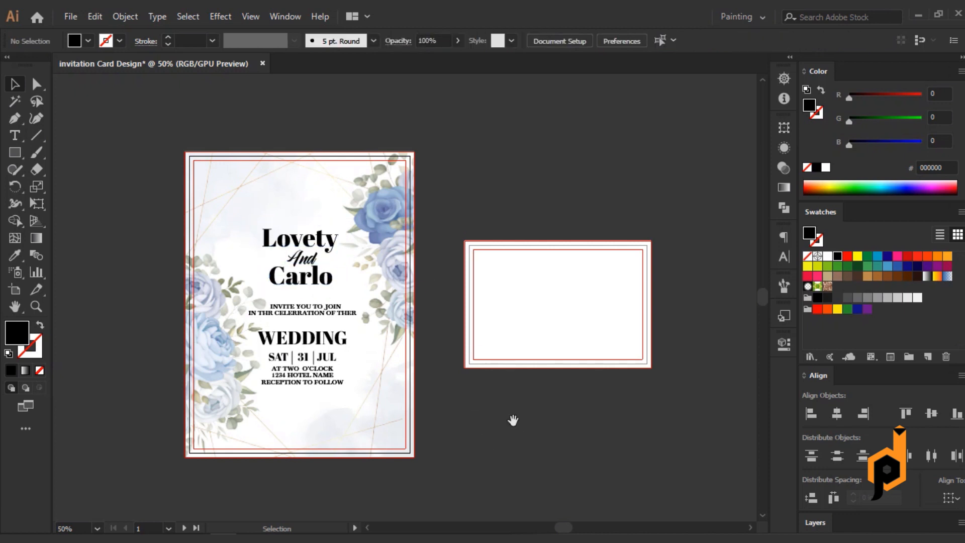
Place the watercolour background image 3.5-4-02 so that it covers the small blank artboard.
{"action": "left_click_drag", "start_coordinate": [512, 420], "coordinate": [483, 409]}
{"action": "scroll", "coordinate": [275, 342], "scroll_direction": "up", "scroll_amount": 1}
{"action": "left_click_drag", "start_coordinate": [520, 375], "coordinate": [445, 389]}
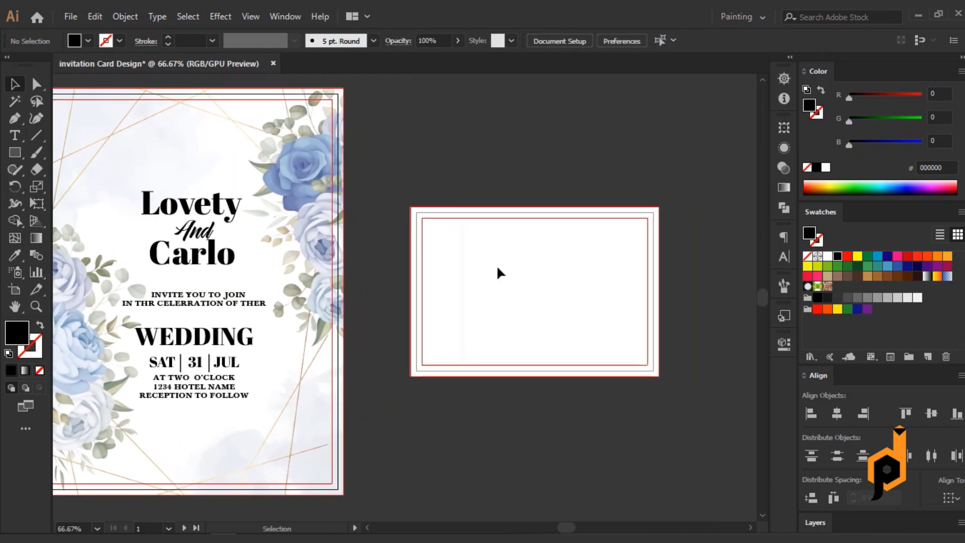
{"action": "left_click", "coordinate": [497, 267]}
{"action": "left_click", "coordinate": [71, 16]}
{"action": "mouse_move", "coordinate": [206, 269]}
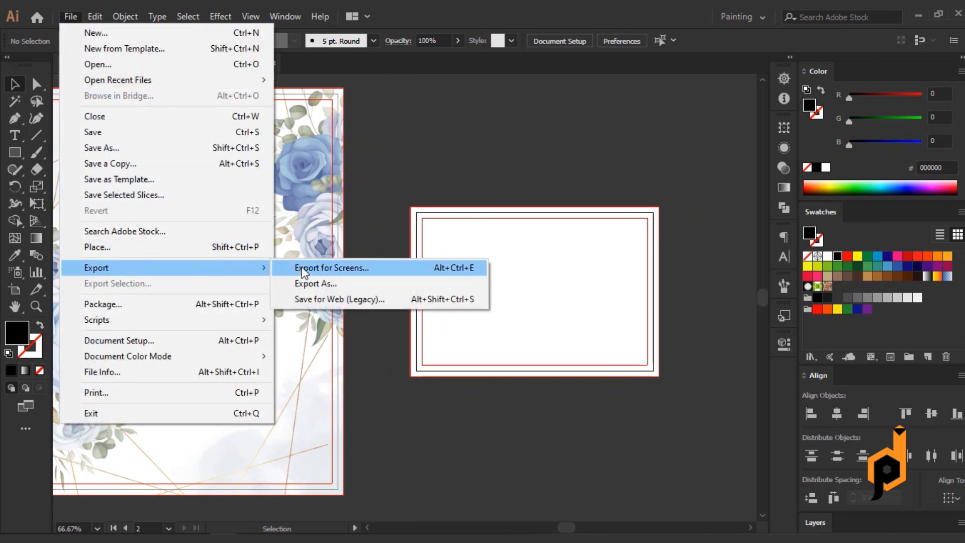
{"action": "left_click", "coordinate": [218, 248]}
{"action": "left_click", "coordinate": [194, 240]}
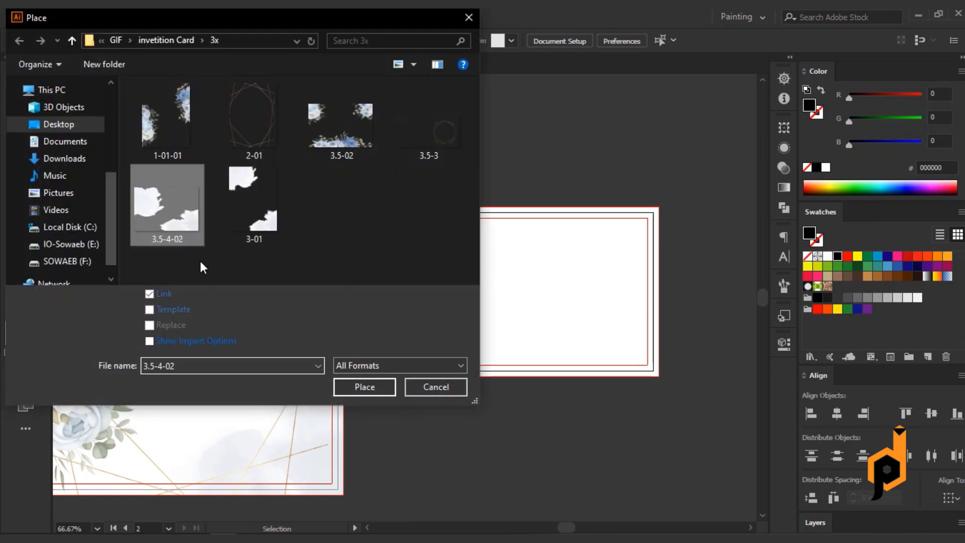
{"action": "left_click", "coordinate": [364, 387]}
{"action": "left_click_drag", "start_coordinate": [411, 207], "coordinate": [663, 373]}
Try placing the image 3.5-3 across the small artboard.
{"action": "left_click", "coordinate": [70, 16]}
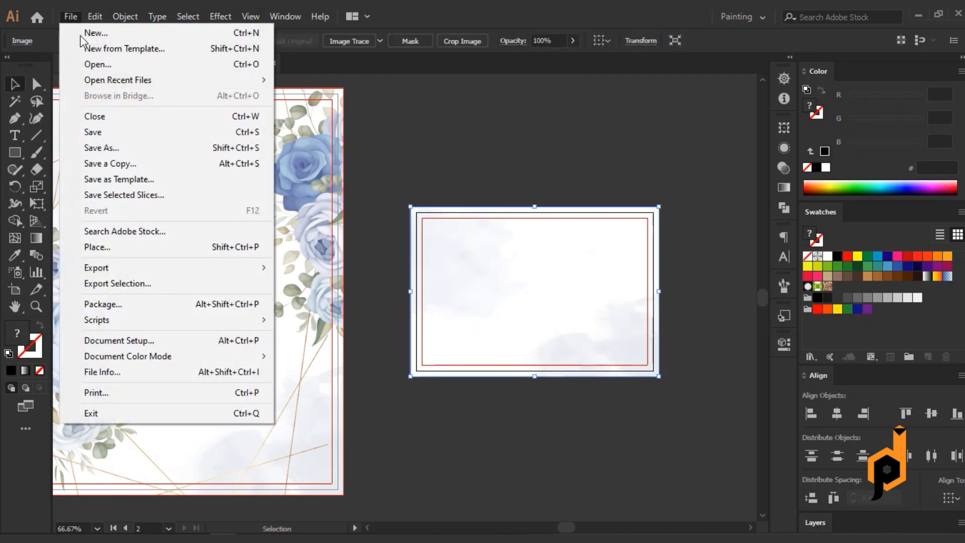
{"action": "left_click", "coordinate": [156, 247]}
{"action": "left_click", "coordinate": [436, 159]}
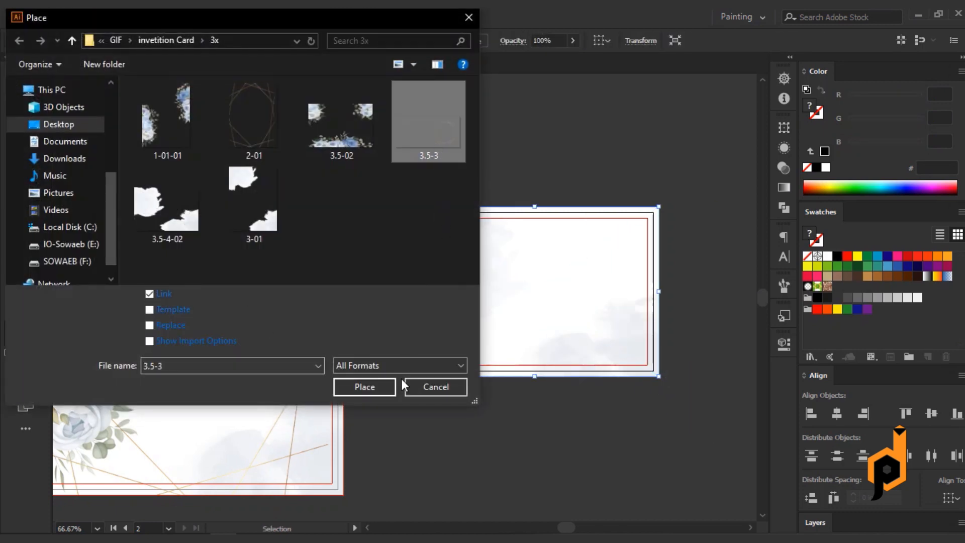
{"action": "left_click", "coordinate": [374, 388]}
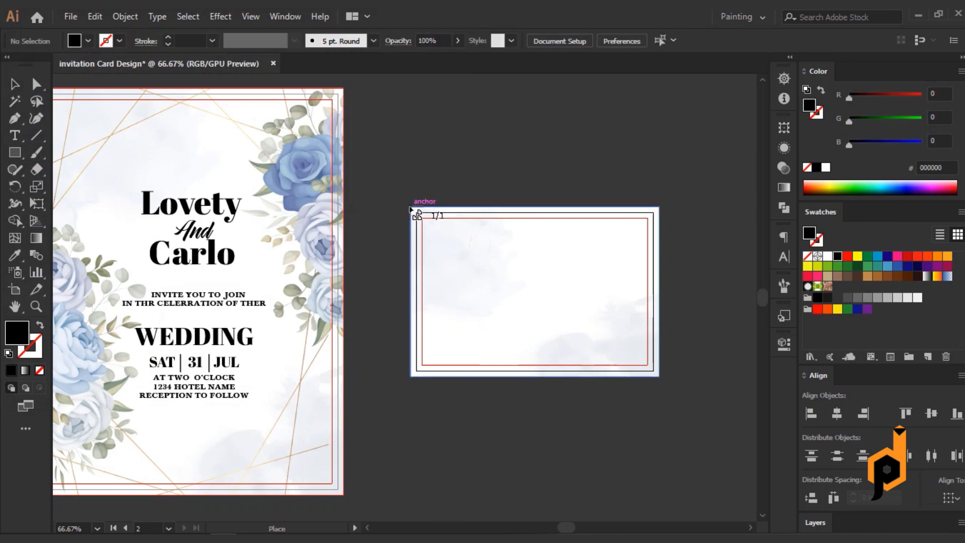
{"action": "left_click_drag", "start_coordinate": [411, 210], "coordinate": [664, 396]}
{"action": "left_click", "coordinate": [655, 366]}
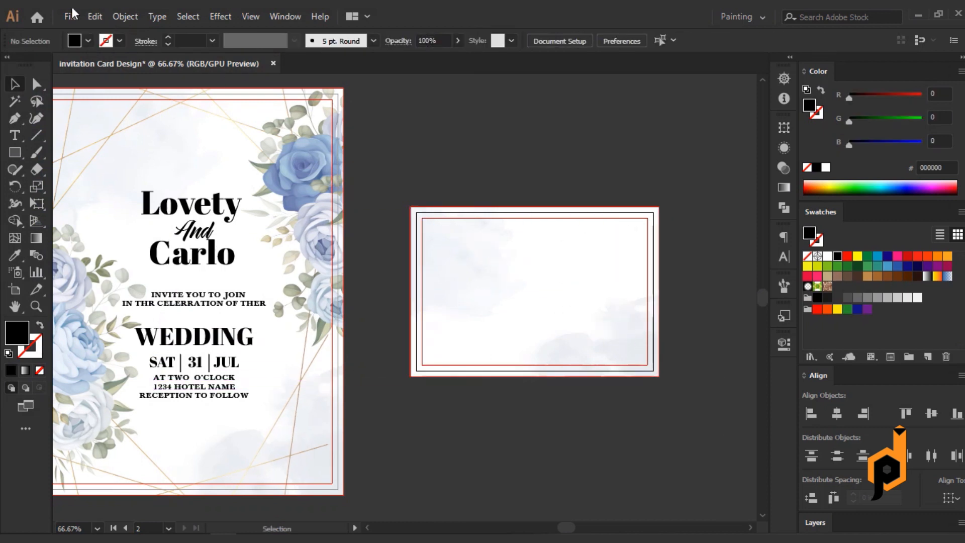
Place the gold line frame image 2-01 over the small artboard and embed it.
{"action": "left_click", "coordinate": [71, 16]}
{"action": "left_click", "coordinate": [120, 246]}
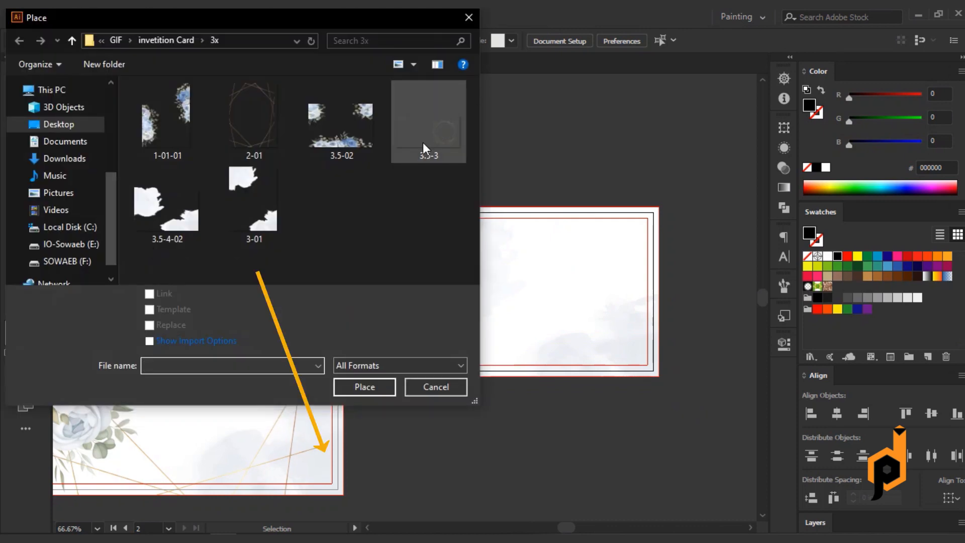
{"action": "left_click", "coordinate": [251, 118]}
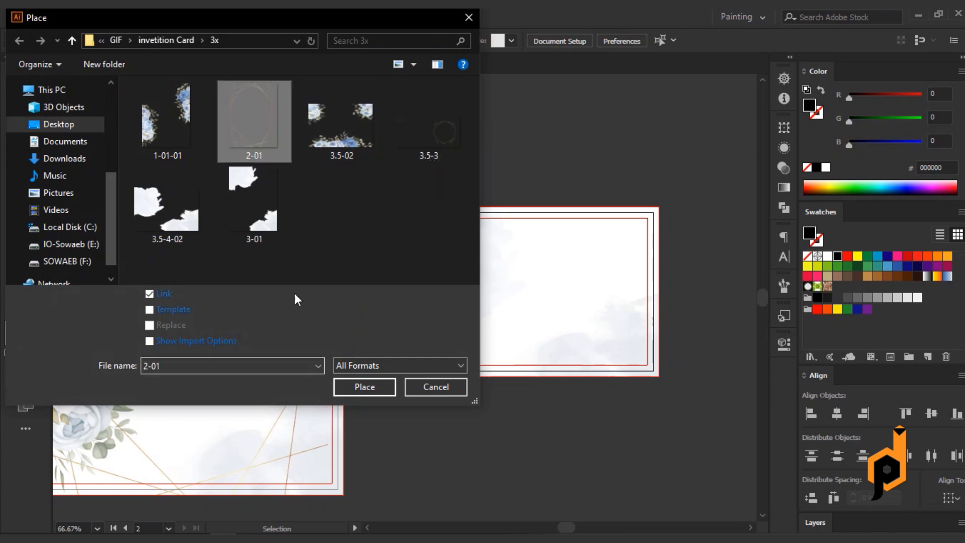
{"action": "left_click", "coordinate": [364, 386]}
{"action": "left_click_drag", "start_coordinate": [425, 206], "coordinate": [567, 397]}
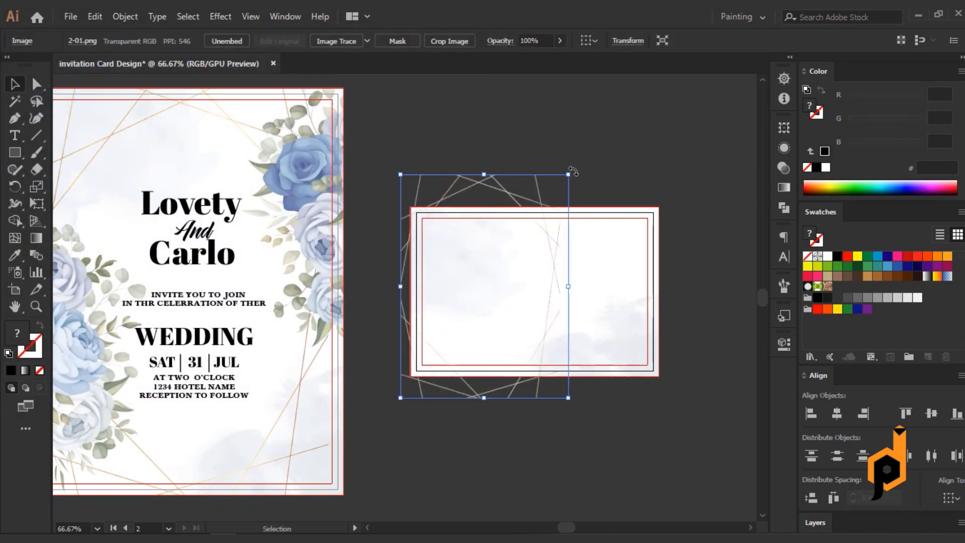
Rotate the gold line frame to landscape and stretch it to fill the small artboard.
{"action": "left_click_drag", "start_coordinate": [572, 171], "coordinate": [696, 369]}
{"action": "left_click_drag", "start_coordinate": [568, 242], "coordinate": [659, 295]}
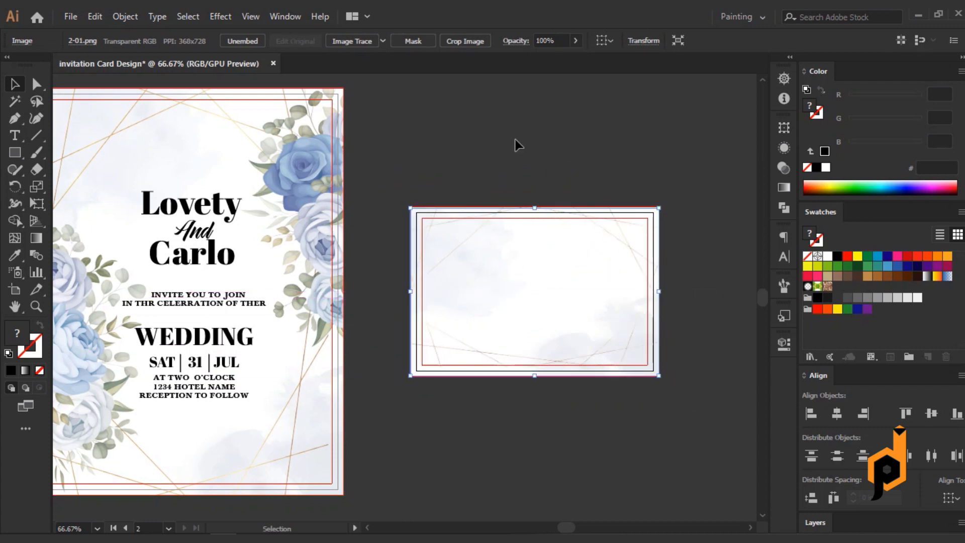
{"action": "left_click", "coordinate": [388, 125]}
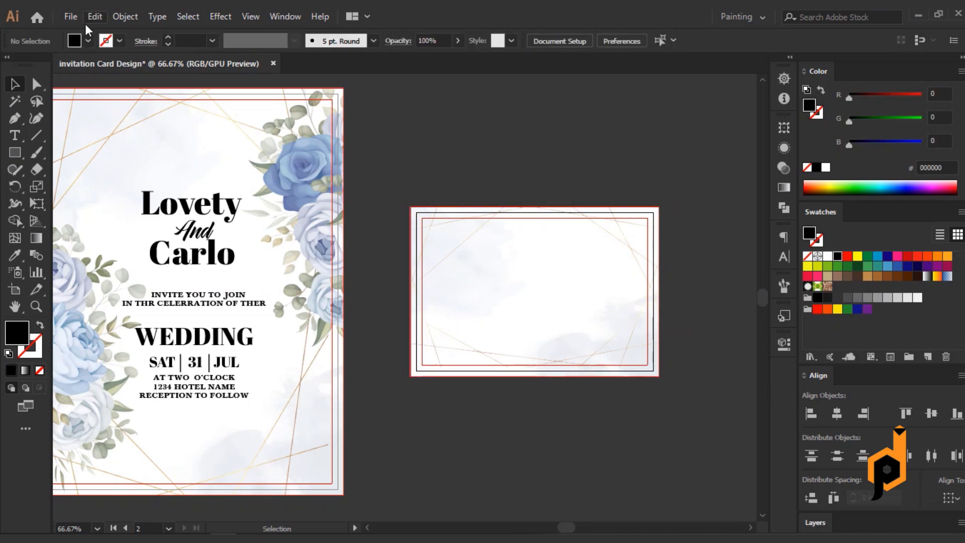
Place the floral image 3.5-02 across the whole small artboard and embed it.
{"action": "left_click", "coordinate": [76, 12]}
{"action": "left_click", "coordinate": [110, 246]}
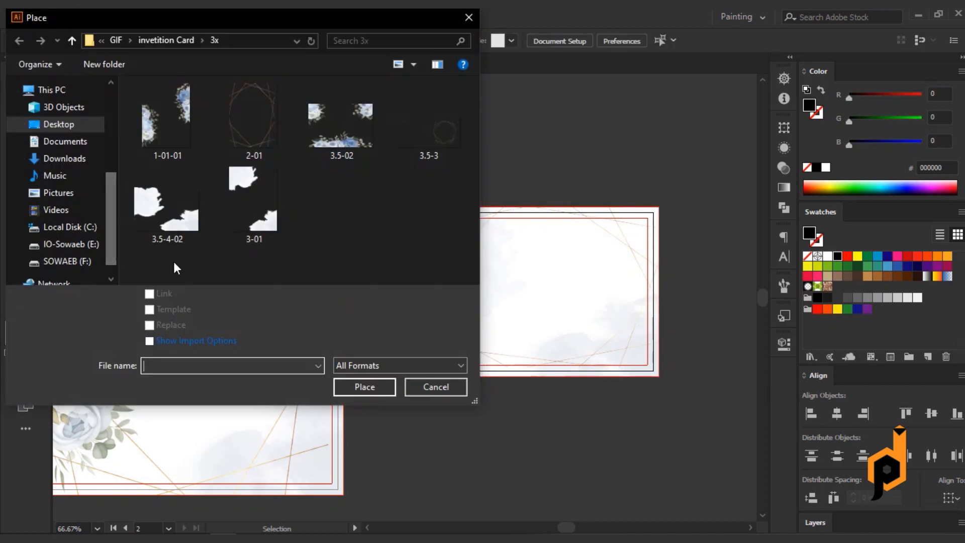
{"action": "left_click", "coordinate": [341, 125]}
{"action": "left_click", "coordinate": [364, 386]}
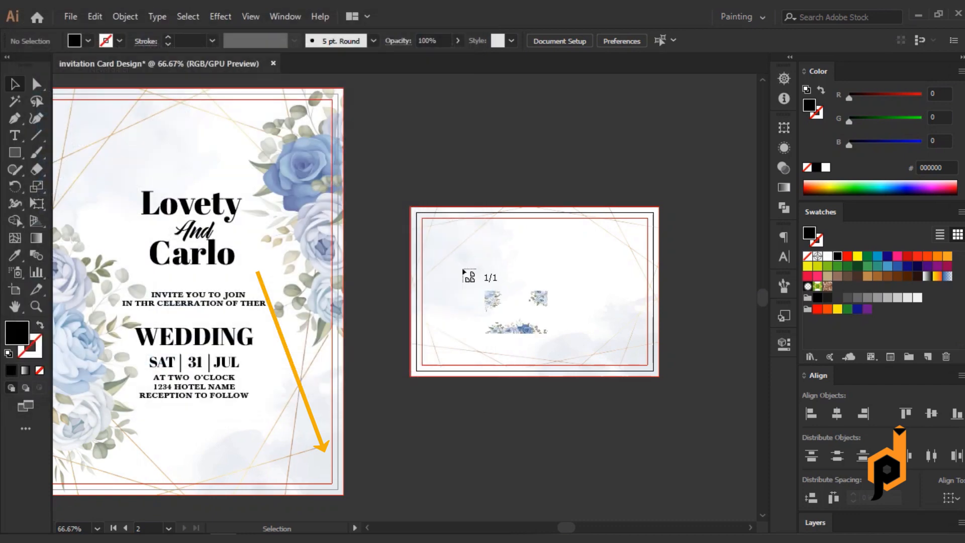
{"action": "left_click_drag", "start_coordinate": [412, 210], "coordinate": [659, 383]}
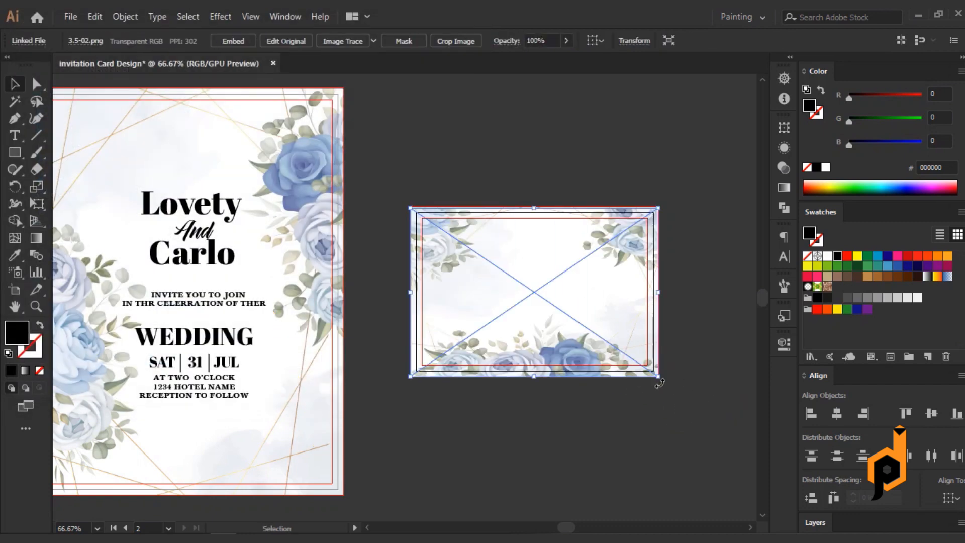
{"action": "left_click", "coordinate": [232, 40]}
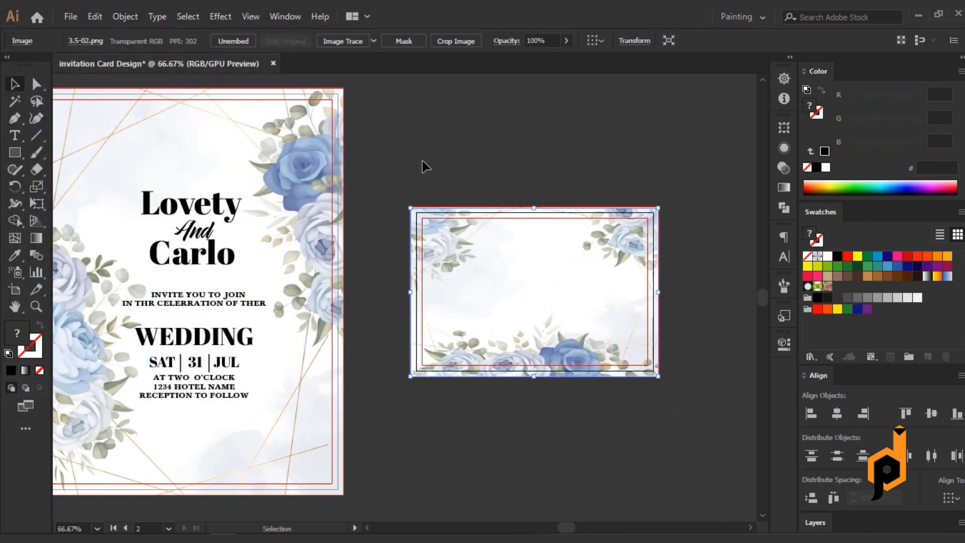
{"action": "left_click", "coordinate": [466, 164]}
{"action": "left_click_drag", "start_coordinate": [441, 165], "coordinate": [522, 413]}
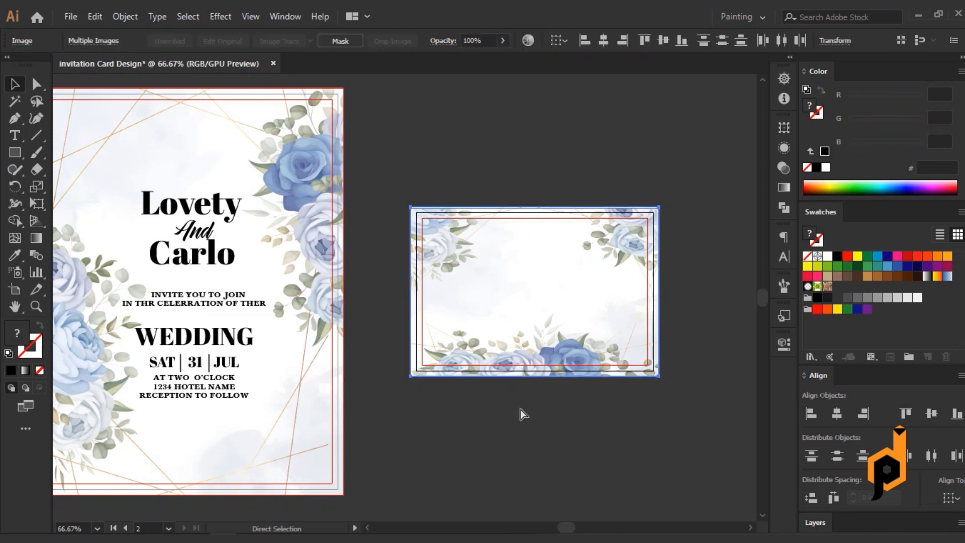
{"action": "left_click", "coordinate": [522, 413]}
Copy the line "thank you" from Notepad and paste it as a new text object on the small artboard.
{"action": "key", "text": "ctrl+1"}
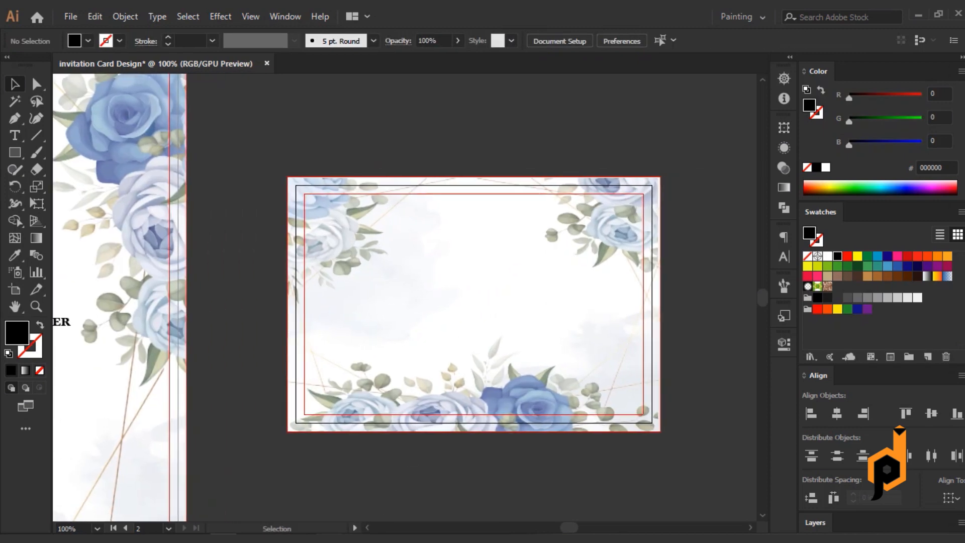
{"action": "key", "text": "alt+Tab"}
{"action": "left_click_drag", "start_coordinate": [599, 353], "coordinate": [514, 356]}
{"action": "key", "text": "ctrl+c"}
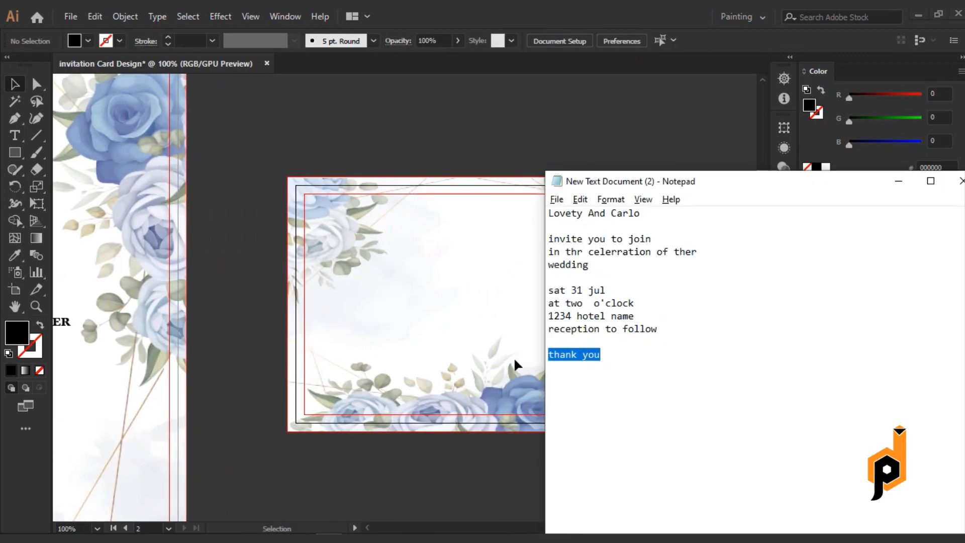
{"action": "left_click", "coordinate": [514, 357]}
{"action": "left_click", "coordinate": [23, 139]}
{"action": "left_click", "coordinate": [451, 282]}
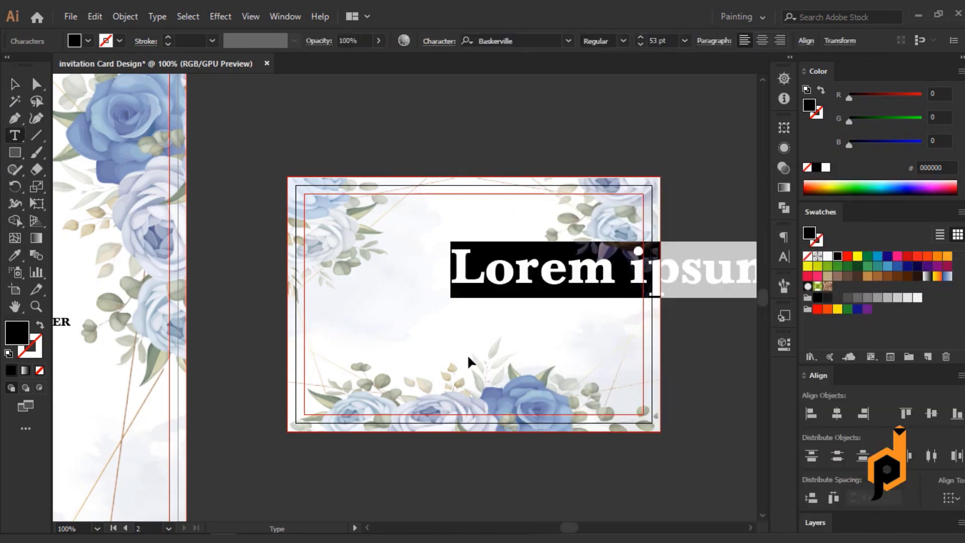
{"action": "key", "text": "ctrl+v"}
Change the "thank you" text to uppercase and move it to the middle area of the small artboard.
{"action": "left_click", "coordinate": [15, 85]}
{"action": "left_click", "coordinate": [157, 16]}
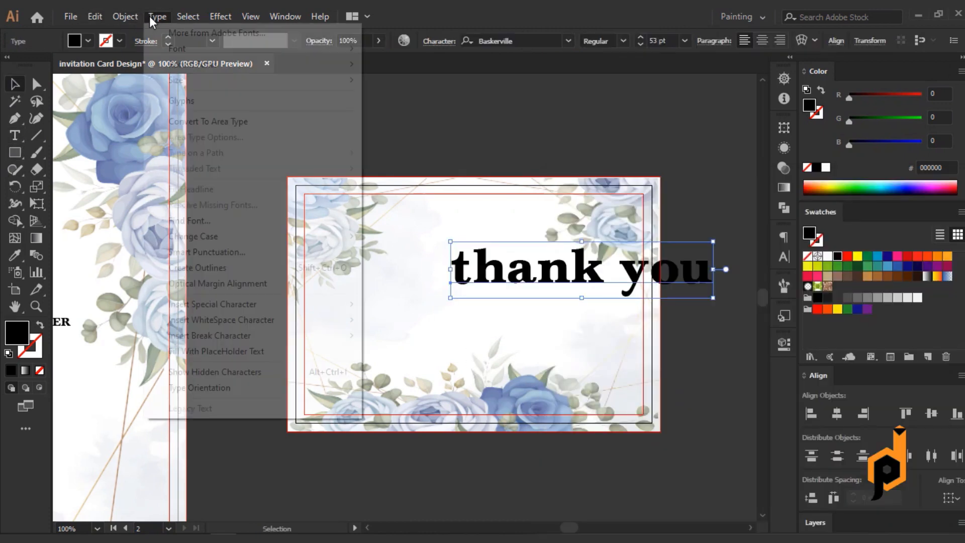
{"action": "mouse_move", "coordinate": [210, 238]}
{"action": "left_click", "coordinate": [385, 237]}
{"action": "left_click_drag", "start_coordinate": [481, 282], "coordinate": [408, 301]}
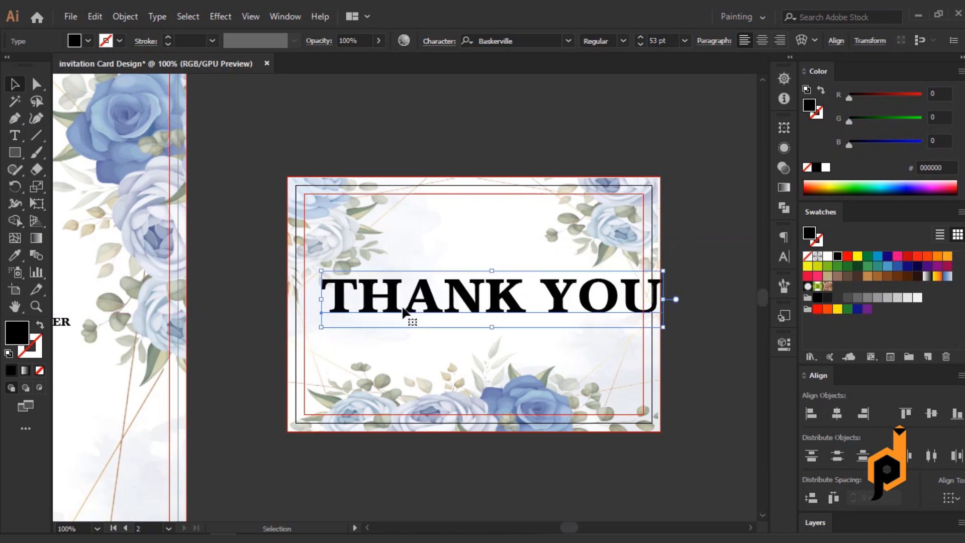
Set the THANK YOU text to 31 pt and centre it horizontally and vertically on the artboard.
{"action": "scroll", "coordinate": [666, 40], "scroll_direction": "down", "scroll_amount": 16}
{"action": "scroll", "coordinate": [663, 46], "scroll_direction": "down", "scroll_amount": 6}
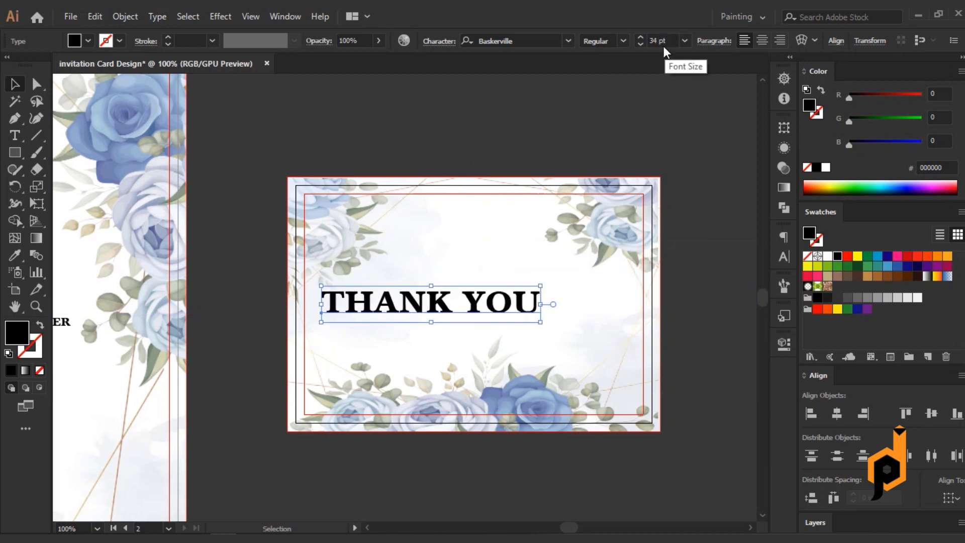
{"action": "left_click", "coordinate": [946, 500]}
{"action": "left_click", "coordinate": [929, 481]}
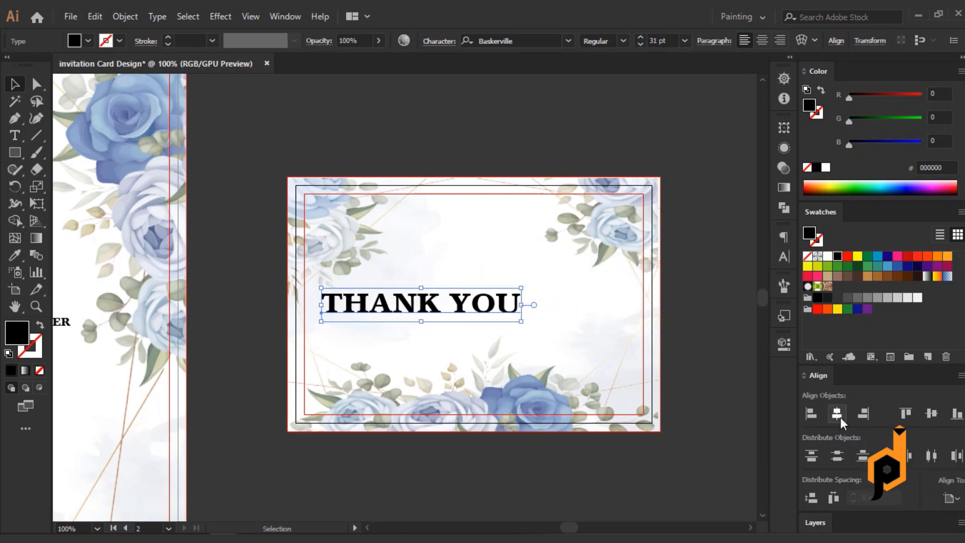
{"action": "left_click", "coordinate": [837, 413]}
{"action": "left_click", "coordinate": [931, 413]}
{"action": "left_click", "coordinate": [682, 450]}
Save the document as "invitation Card Design" in Adobe Illustrator (*.AI) format in the 3x folder.
{"action": "scroll", "coordinate": [681, 438], "scroll_direction": "down", "scroll_amount": 2}
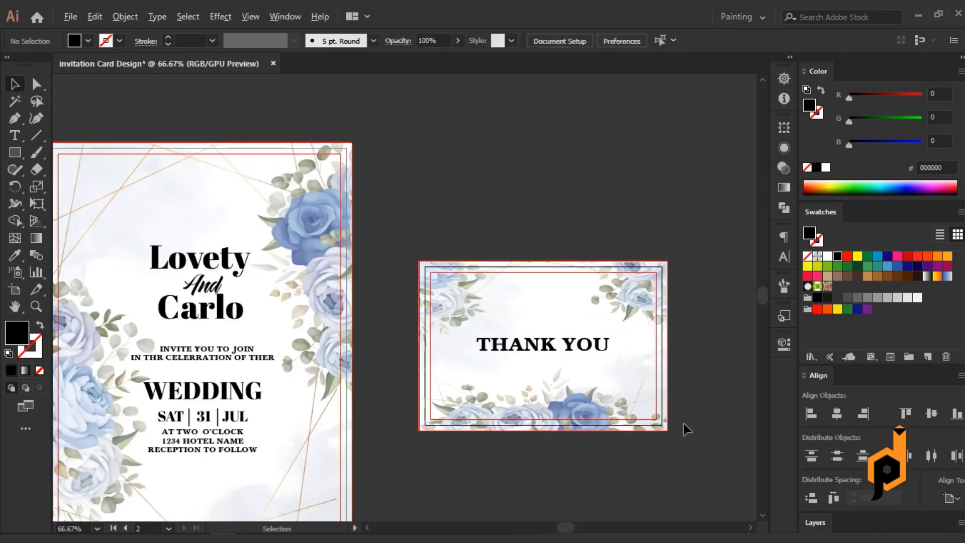
{"action": "left_click_drag", "start_coordinate": [618, 454], "coordinate": [620, 410]}
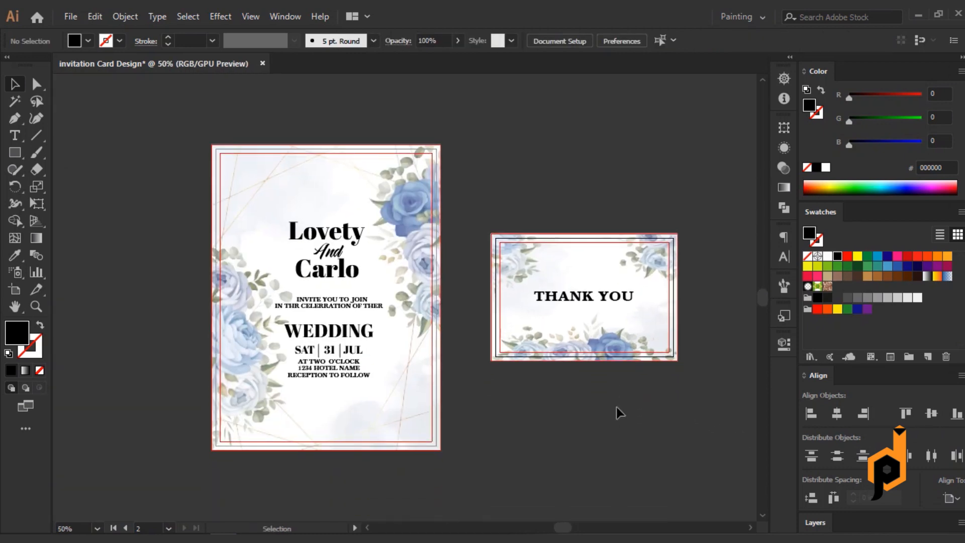
{"action": "left_click", "coordinate": [66, 16]}
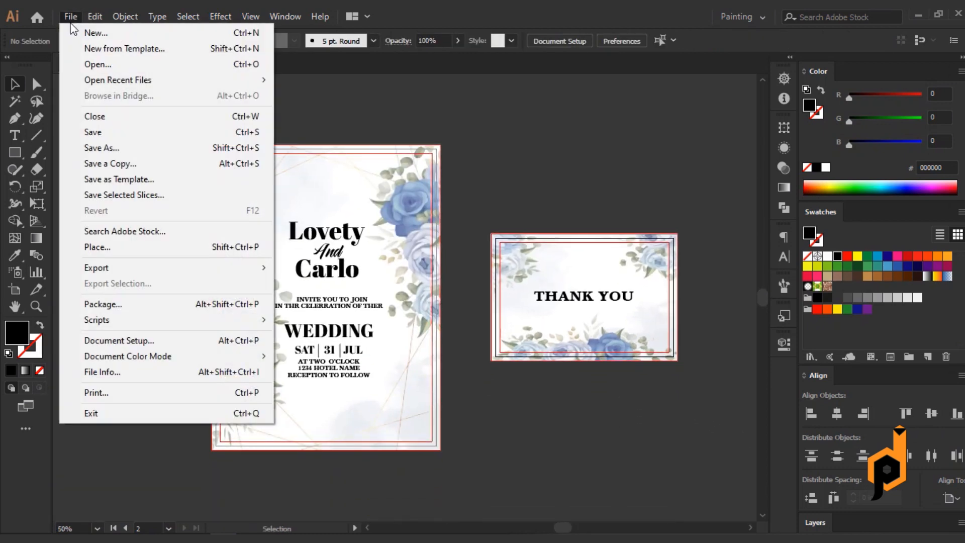
{"action": "left_click", "coordinate": [109, 148]}
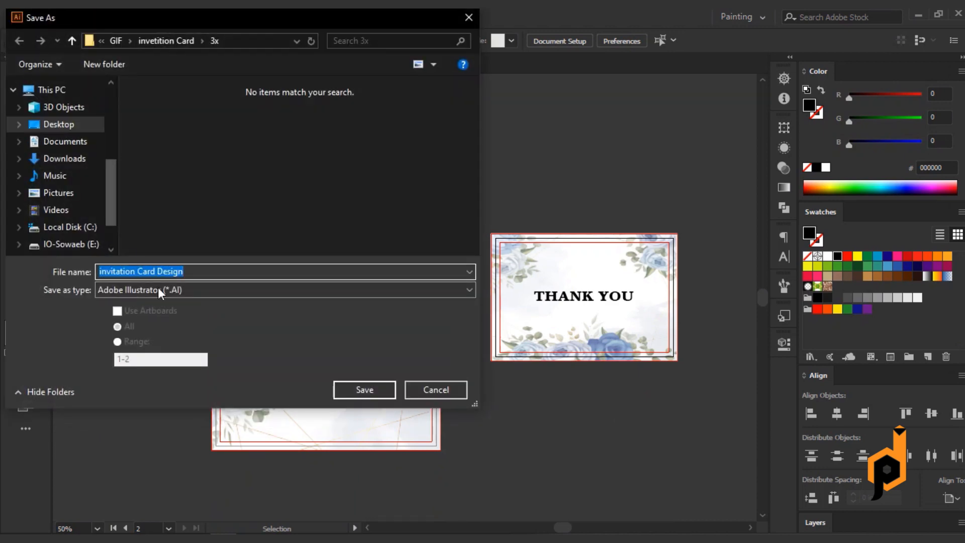
{"action": "left_click", "coordinate": [192, 272]}
{"action": "left_click", "coordinate": [362, 391]}
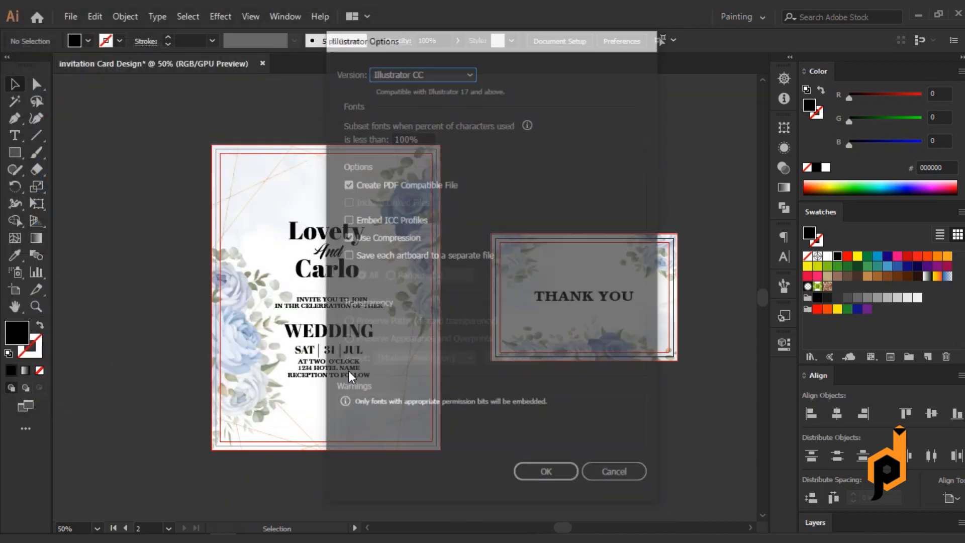